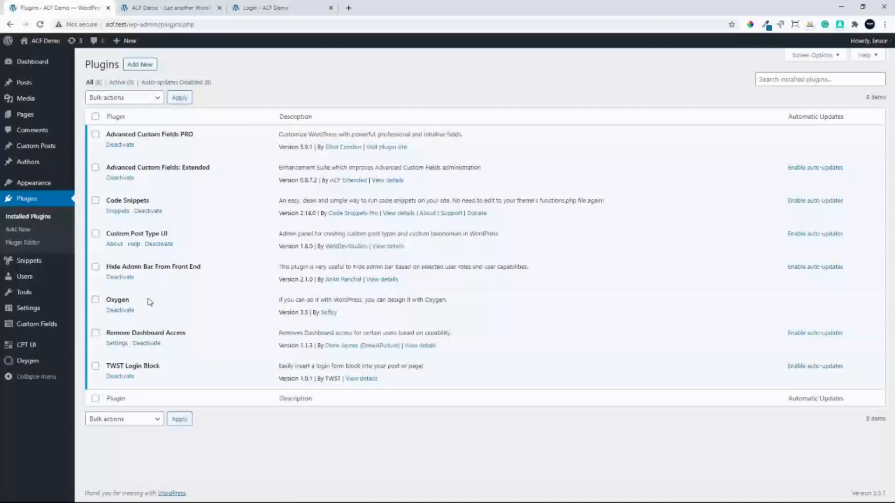
Create a new Advanced Custom Fields options page titled "Site Options"
{"action": "mouse_move", "coordinate": [36, 330]}
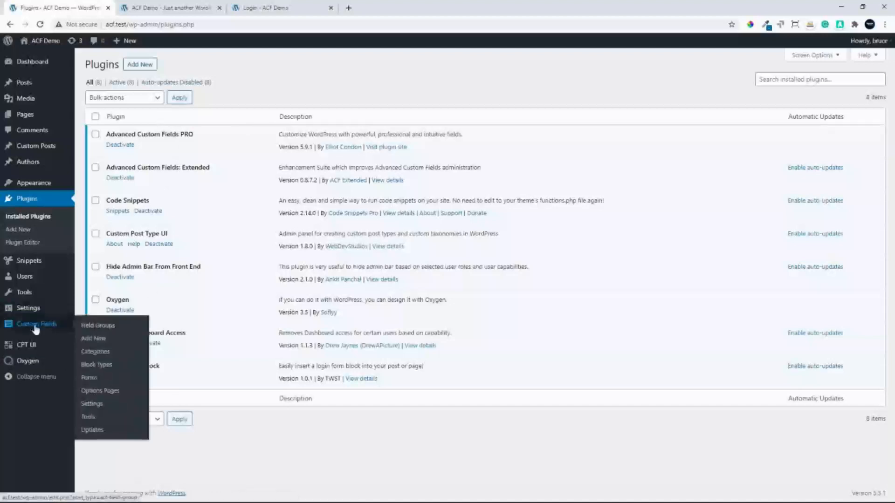
{"action": "left_click", "coordinate": [105, 395]}
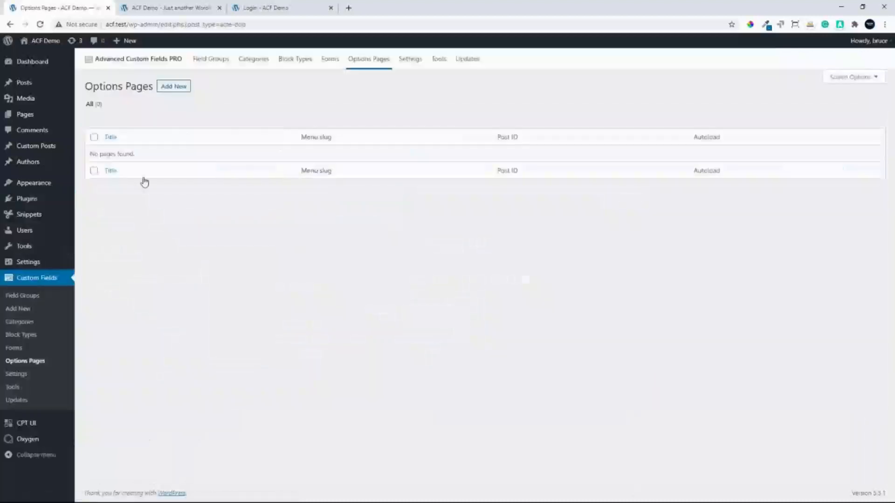
{"action": "left_click", "coordinate": [179, 89]}
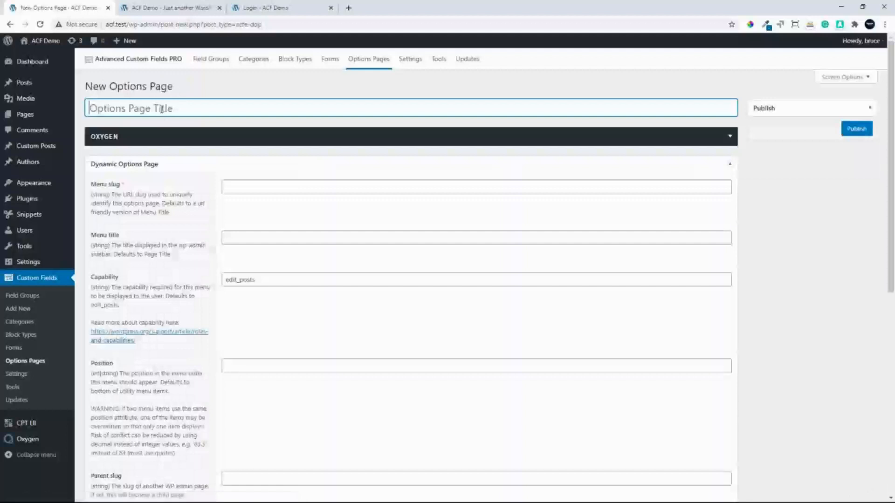
{"action": "type", "text": "Site O"}
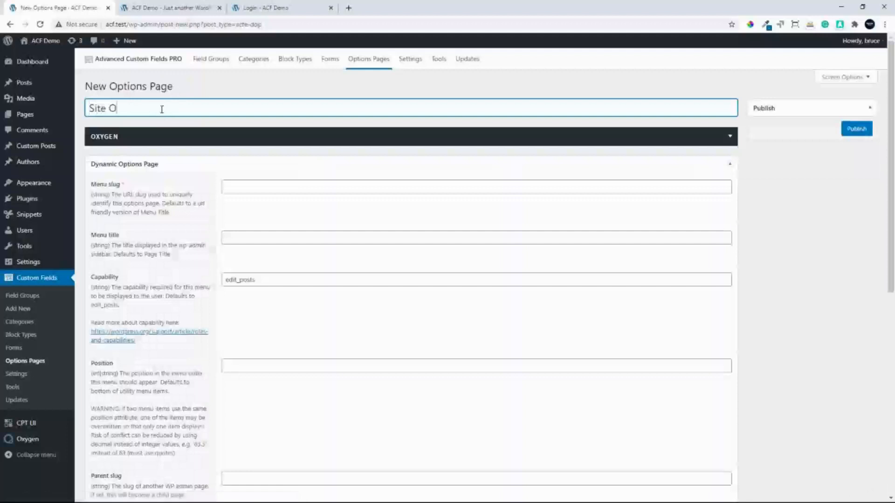
{"action": "type", "text": "ptions"}
Set the options page's menu slug to "site-options" and its menu title to "Site Options"
{"action": "left_click", "coordinate": [237, 188]}
{"action": "type", "text": "si"}
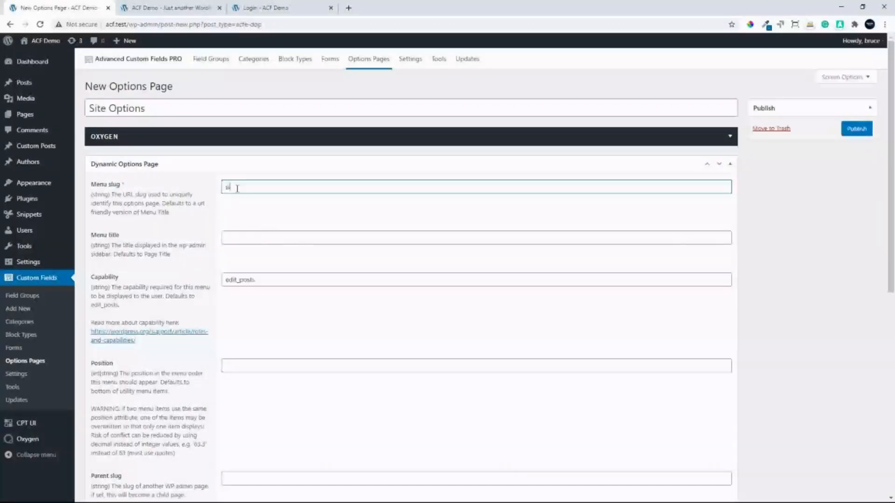
{"action": "type", "text": "te-options"}
{"action": "left_click", "coordinate": [236, 234]}
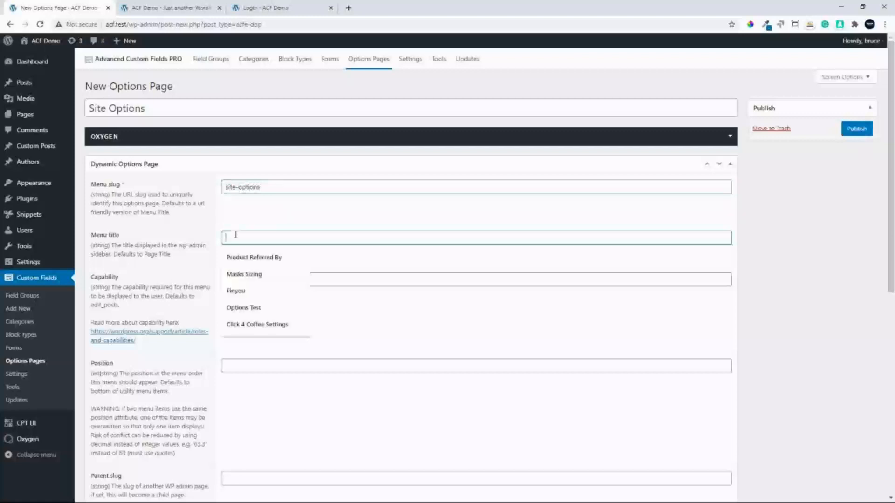
{"action": "type", "text": "Site"}
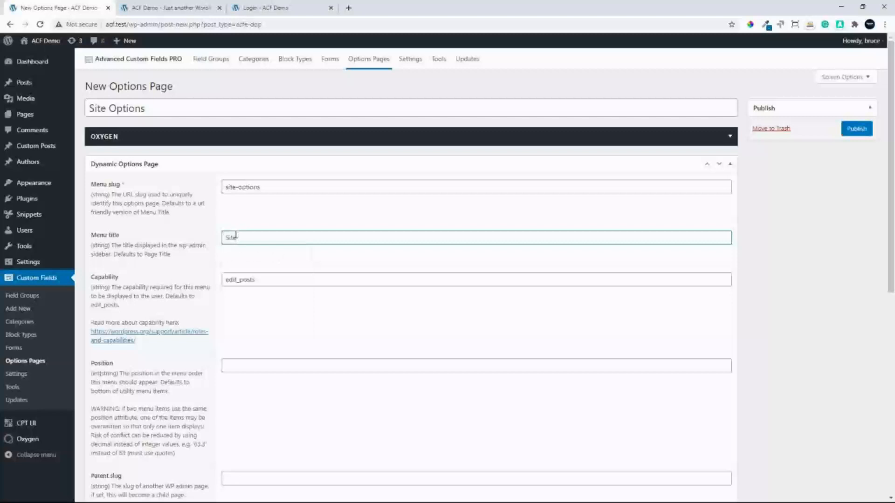
{"action": "type", "text": " Options"}
Check the remaining options page settings, leave them at their defaults, and publish the page
{"action": "scroll", "coordinate": [286, 305], "scroll_direction": "down", "scroll_amount": 1}
{"action": "scroll", "coordinate": [288, 301], "scroll_direction": "down", "scroll_amount": 3}
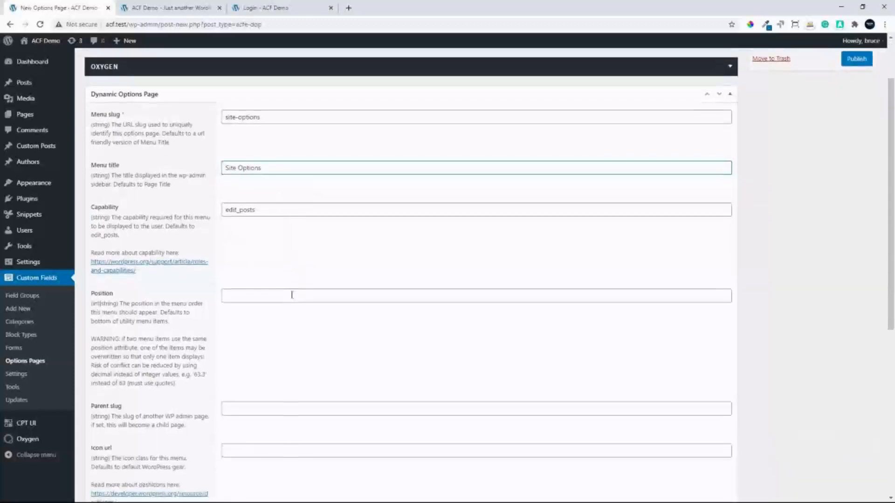
{"action": "scroll", "coordinate": [289, 282], "scroll_direction": "down", "scroll_amount": 2}
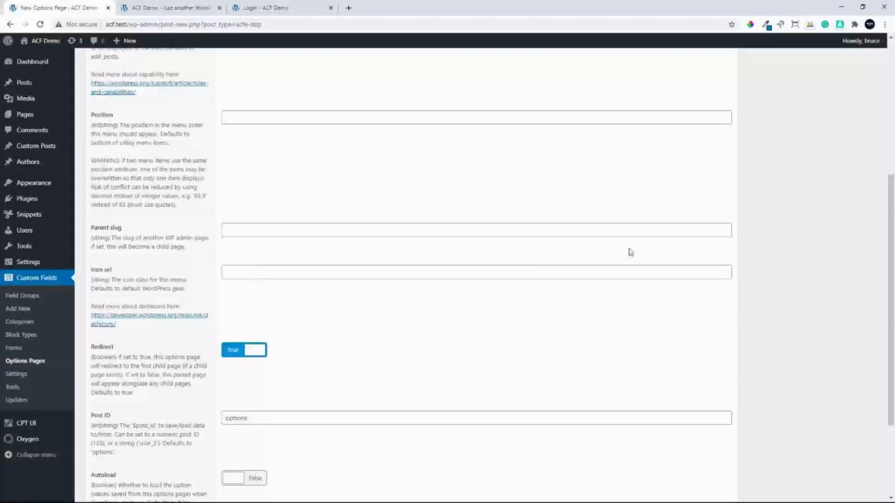
{"action": "scroll", "coordinate": [891, 235], "scroll_direction": "up", "scroll_amount": 5}
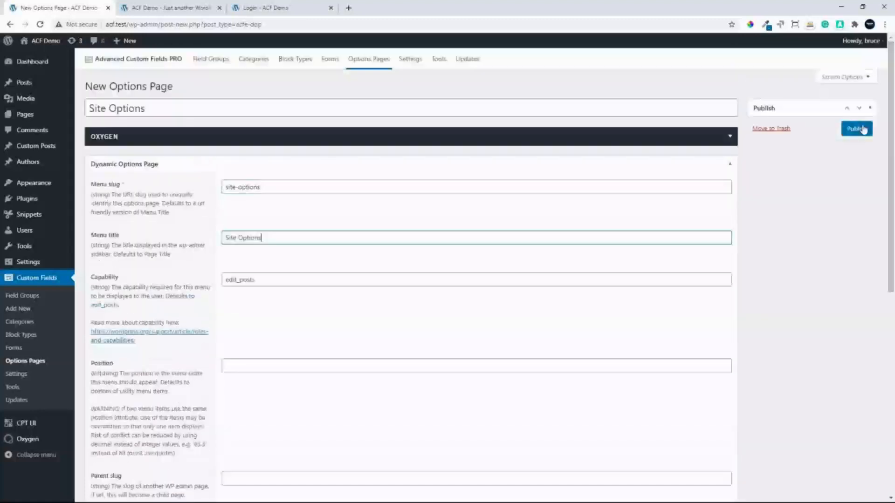
{"action": "left_click", "coordinate": [854, 135]}
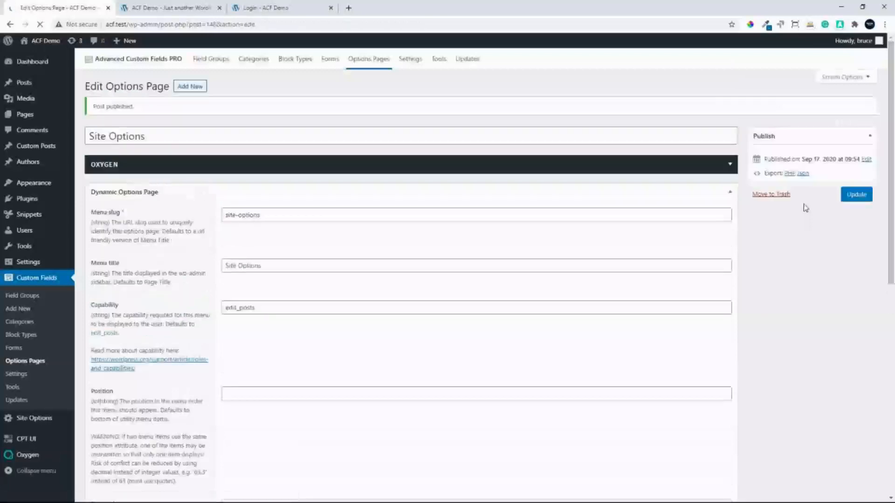
From the Site Options admin page, create a custom field group titled "Site Options"
{"action": "left_click", "coordinate": [36, 423]}
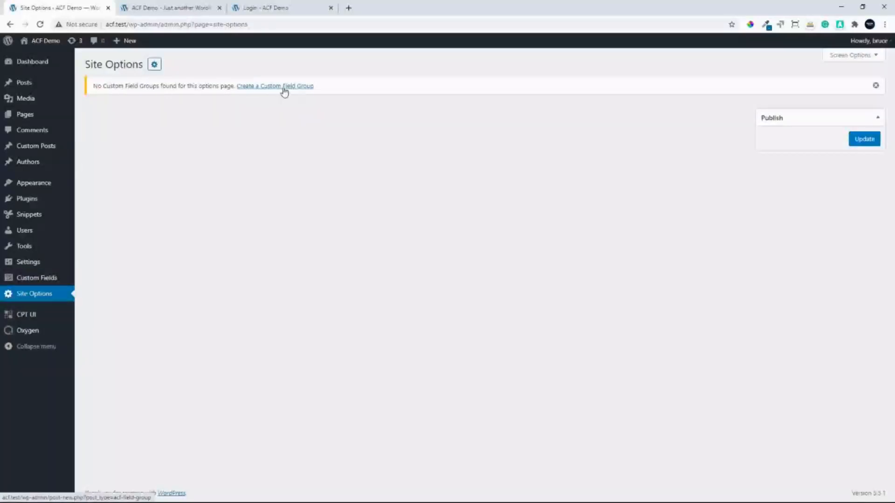
{"action": "mouse_move", "coordinate": [33, 278]}
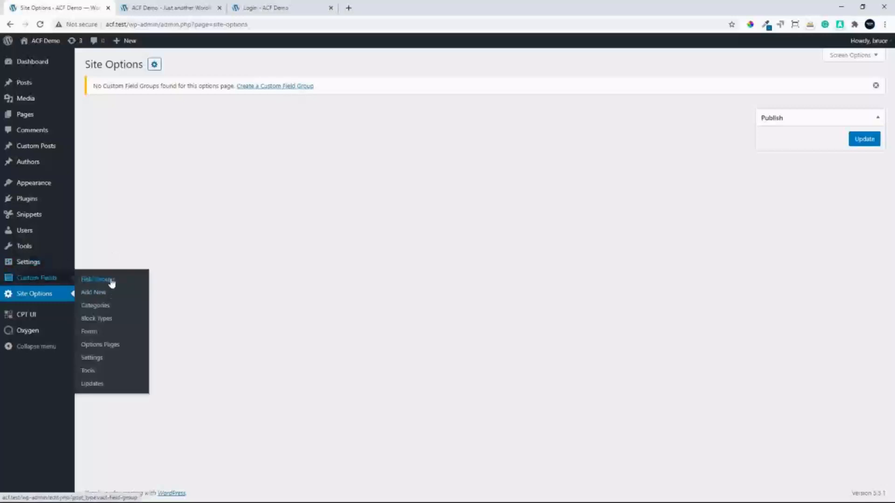
{"action": "left_click", "coordinate": [289, 87]}
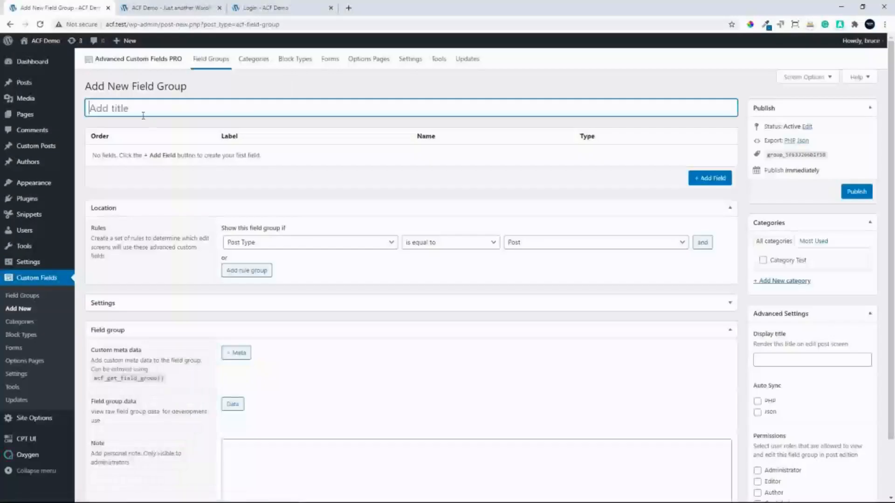
{"action": "type", "text": "Site Options"}
Set the field group's location rule to Options Page is equal to Site Options, and publish the group
{"action": "left_click", "coordinate": [383, 245]}
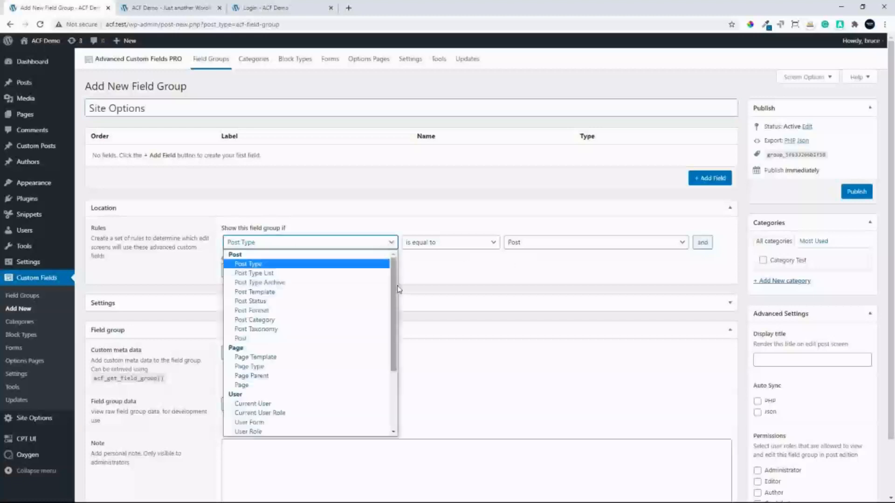
{"action": "left_click_drag", "start_coordinate": [393, 296], "coordinate": [383, 372]}
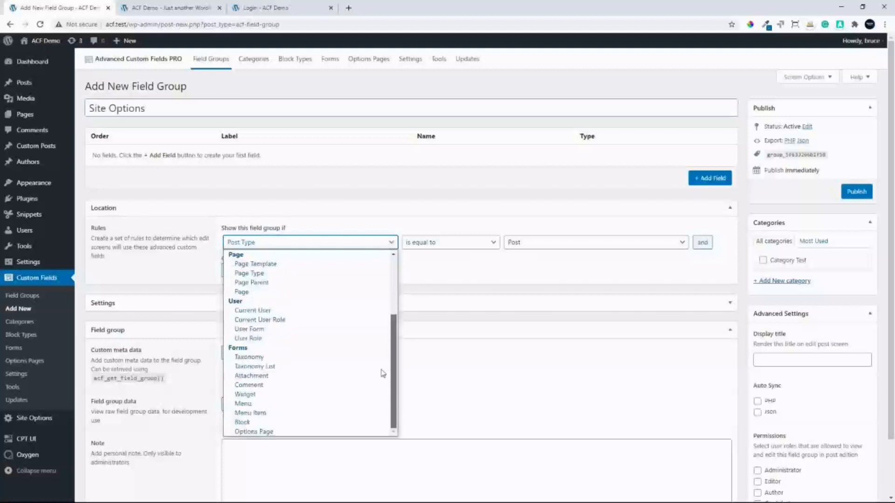
{"action": "left_click", "coordinate": [282, 432]}
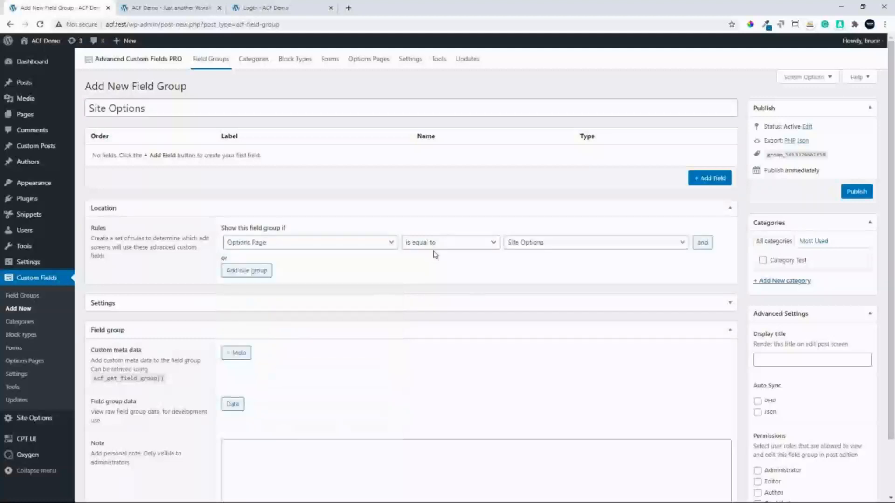
{"action": "left_click", "coordinate": [534, 246]}
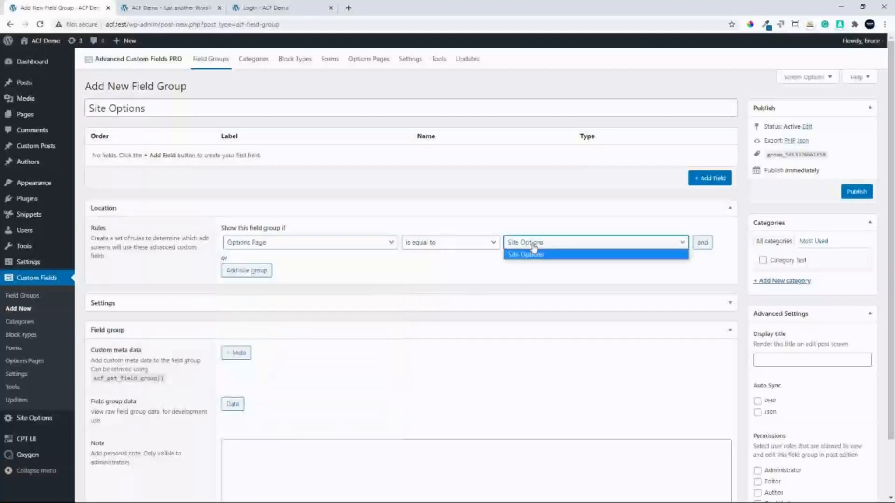
{"action": "left_click", "coordinate": [532, 254]}
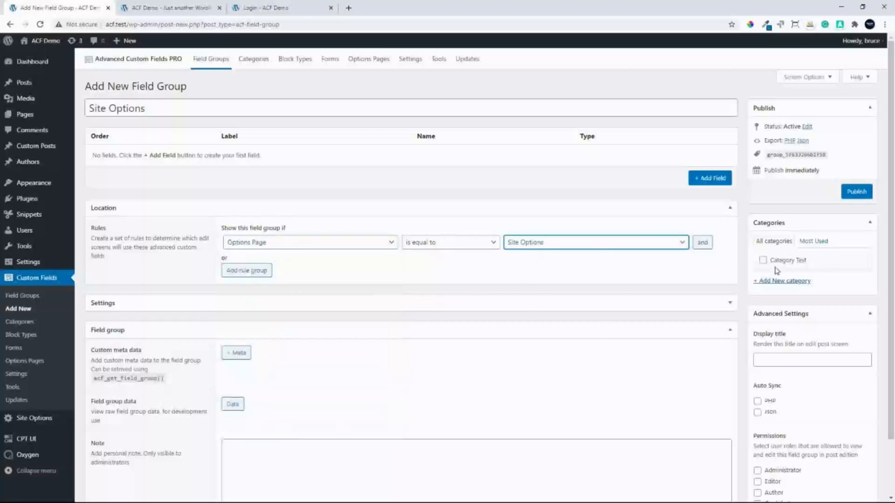
{"action": "left_click", "coordinate": [860, 192]}
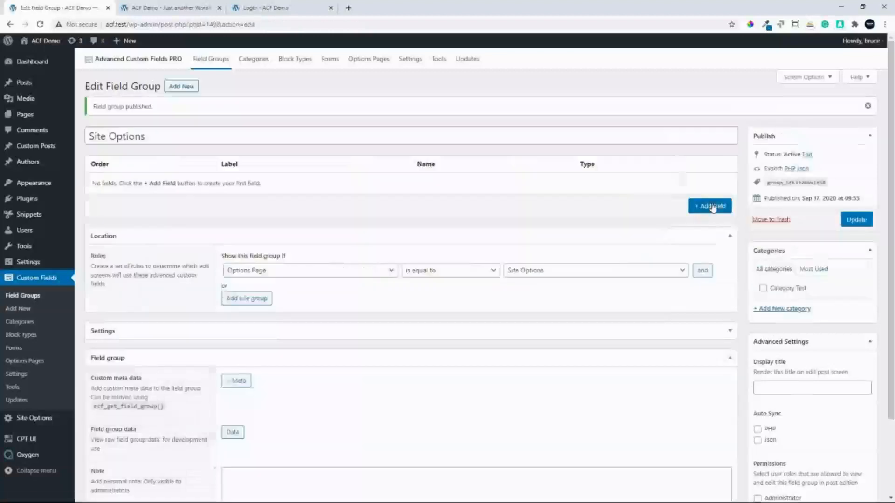
Add a Text field labelled "Option Contact Number" with the field name option_contact_number
{"action": "left_click", "coordinate": [713, 207]}
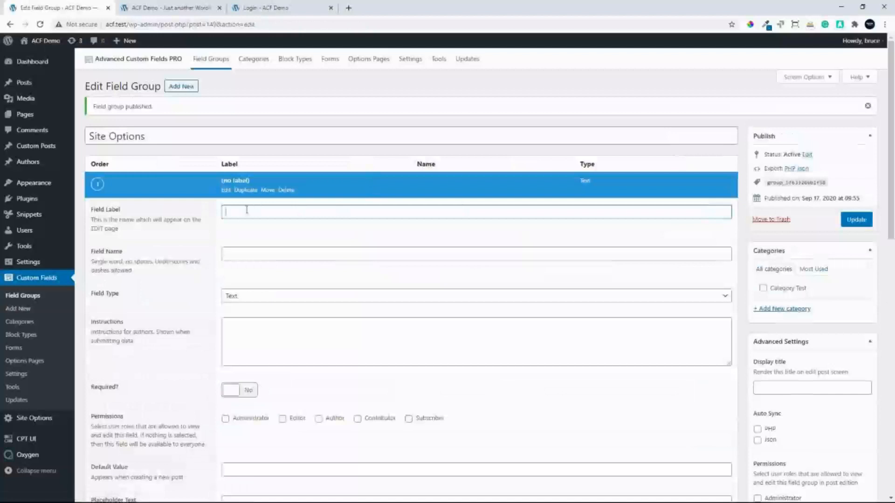
{"action": "type", "text": "Option"}
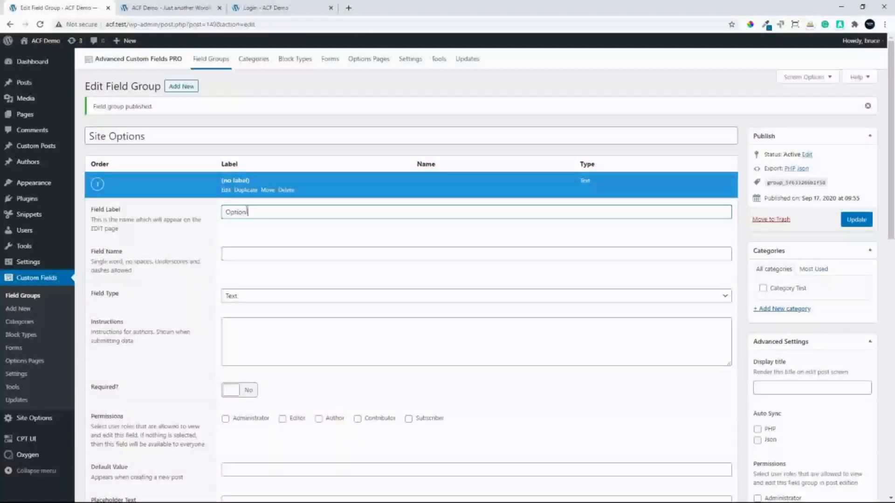
{"action": "type", "text": " Contact Number"}
{"action": "left_click", "coordinate": [268, 254]}
{"action": "left_click", "coordinate": [271, 299]}
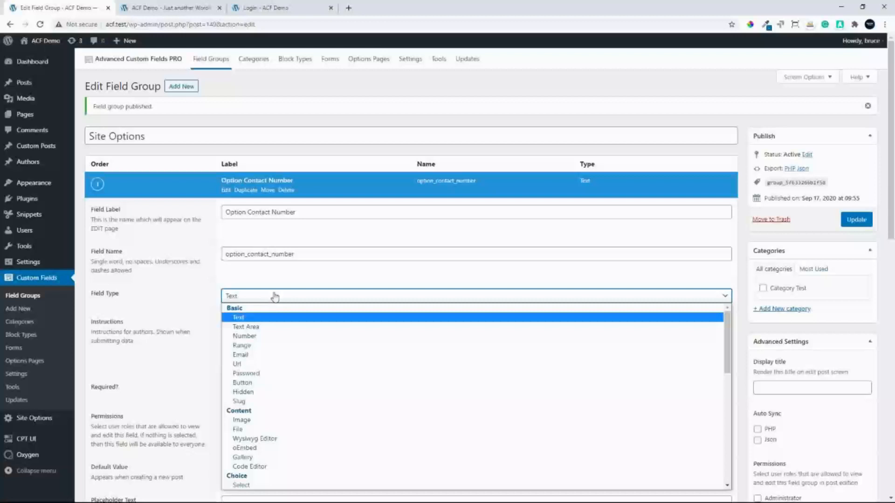
{"action": "left_click", "coordinate": [266, 319]}
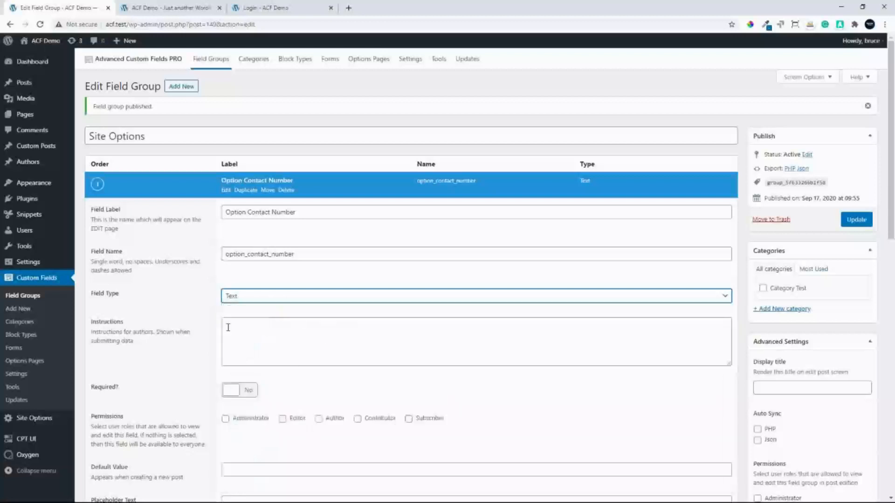
Give the contact number field the instructions "Enter contact number" and collapse its settings
{"action": "left_click", "coordinate": [268, 336]}
{"action": "type", "text": "En"}
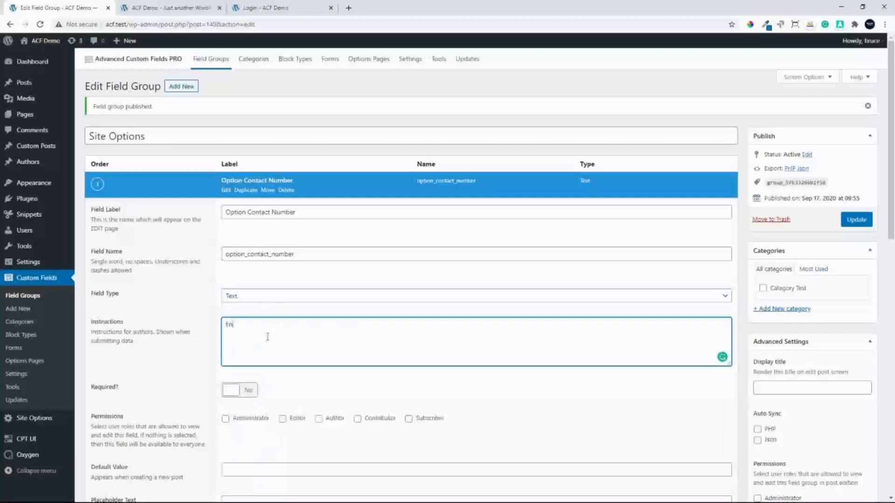
{"action": "type", "text": "ter contact number"}
{"action": "left_click", "coordinate": [255, 183]}
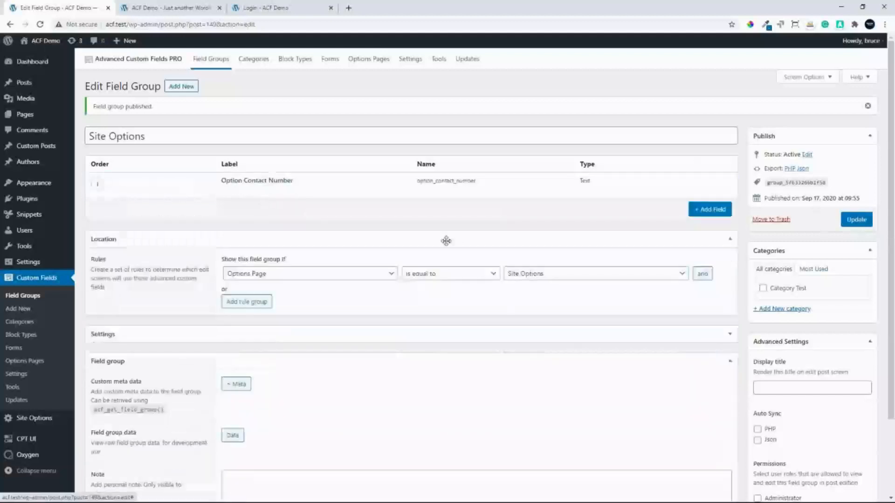
Add a second field labelled "Option Email Address" with the name option_email_address and the Email type
{"action": "left_click", "coordinate": [709, 209]}
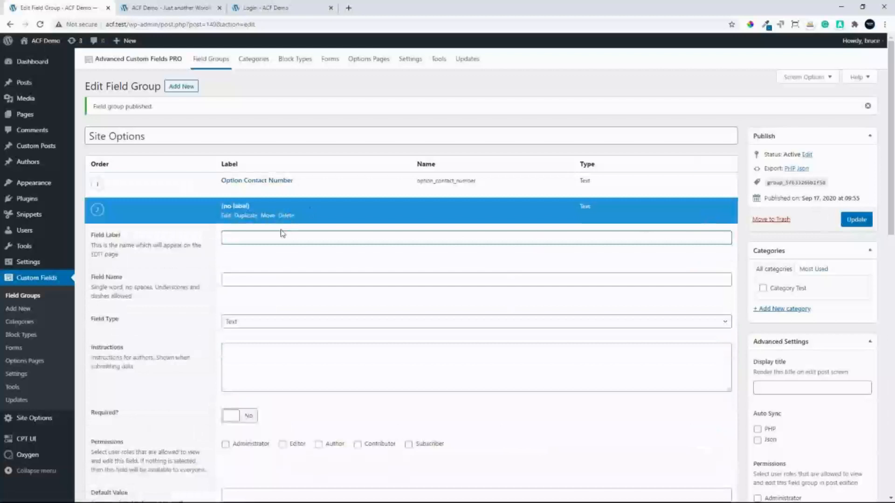
{"action": "type", "text": "Option Email Address"}
{"action": "left_click", "coordinate": [261, 283]}
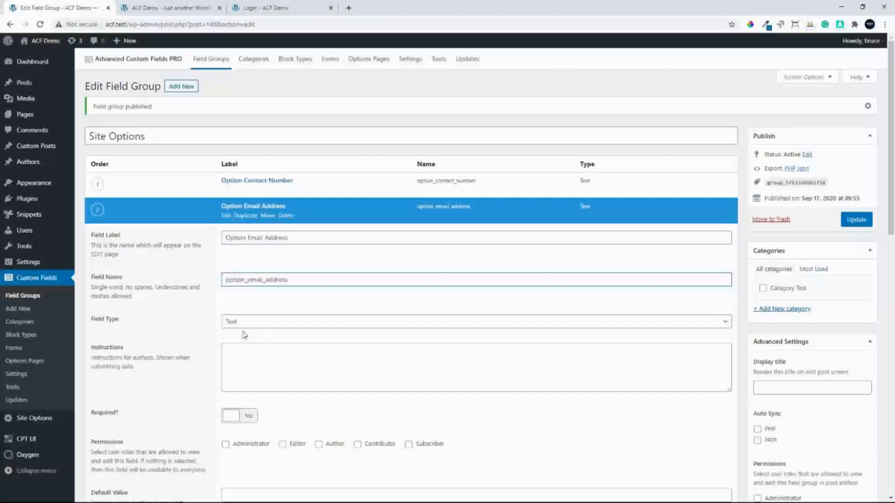
{"action": "left_click", "coordinate": [261, 327]}
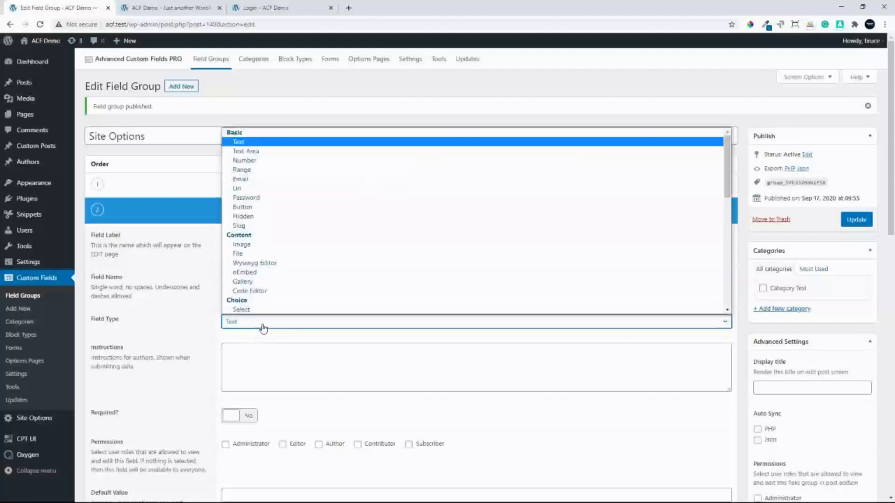
{"action": "left_click", "coordinate": [261, 182]}
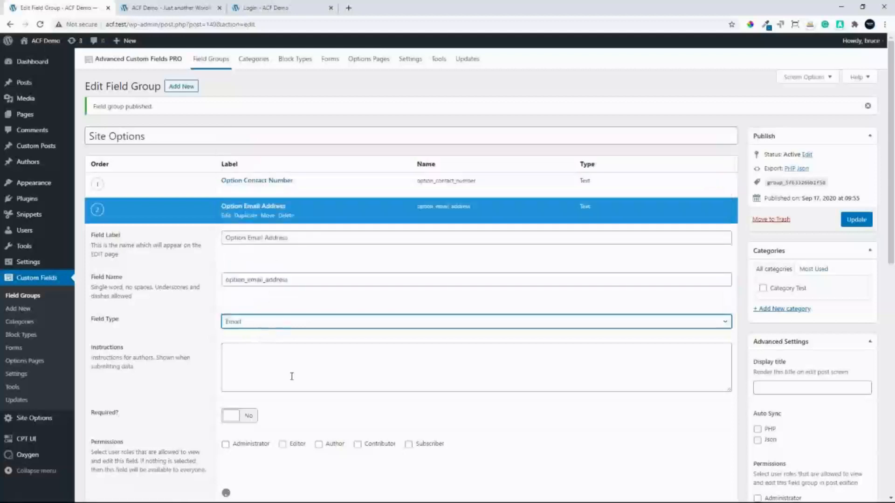
Give the email field the instructions "Enter default email address" and update the field group
{"action": "left_click", "coordinate": [278, 359]}
{"action": "type", "text": "Enter"}
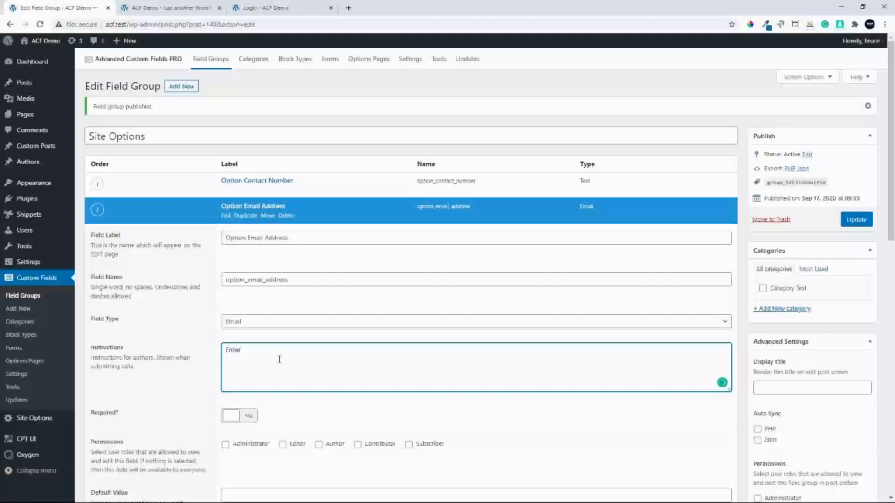
{"action": "type", "text": " default email address"}
{"action": "left_click", "coordinate": [856, 219]}
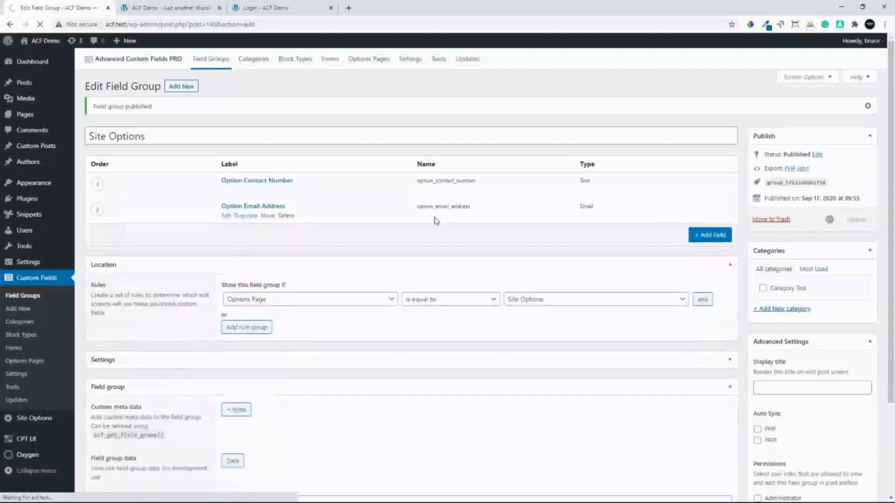
{"action": "left_click", "coordinate": [709, 235]}
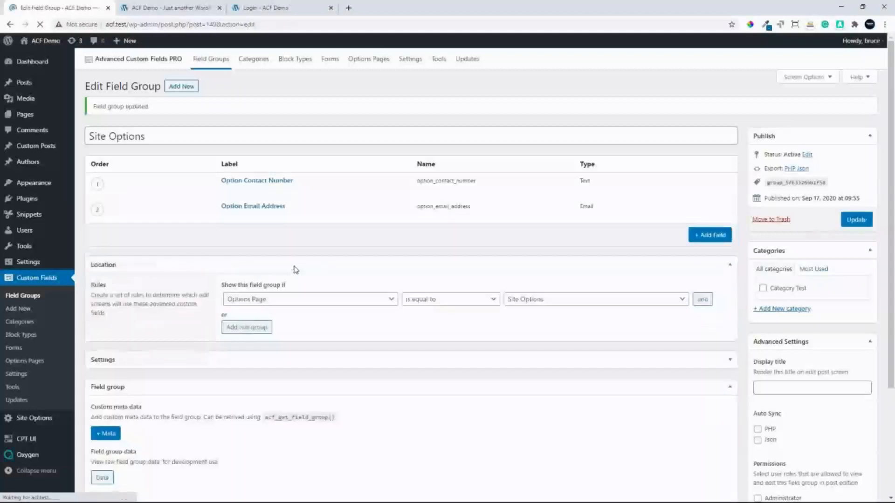
{"action": "scroll", "coordinate": [293, 266], "scroll_direction": "down", "scroll_amount": 3}
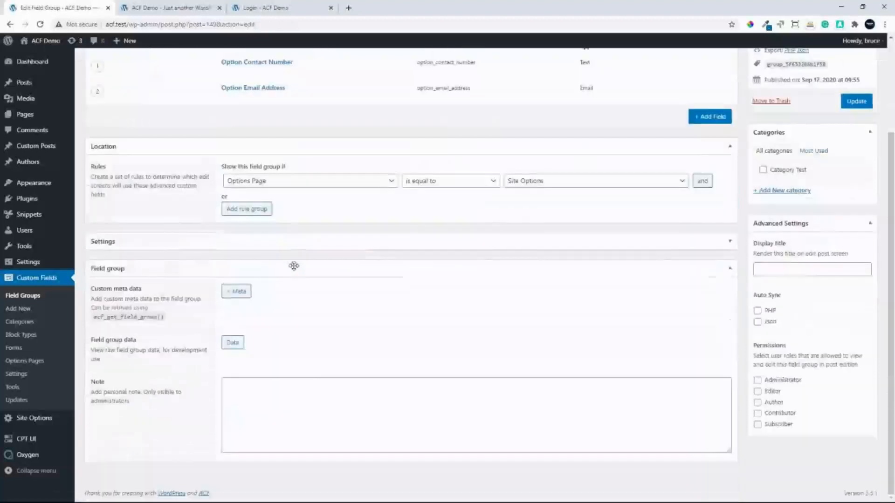
Add a third field to the Site Options group labelled "Option Promotional Message" with the field name option_promotional_message
{"action": "scroll", "coordinate": [286, 163], "scroll_direction": "up", "scroll_amount": 1}
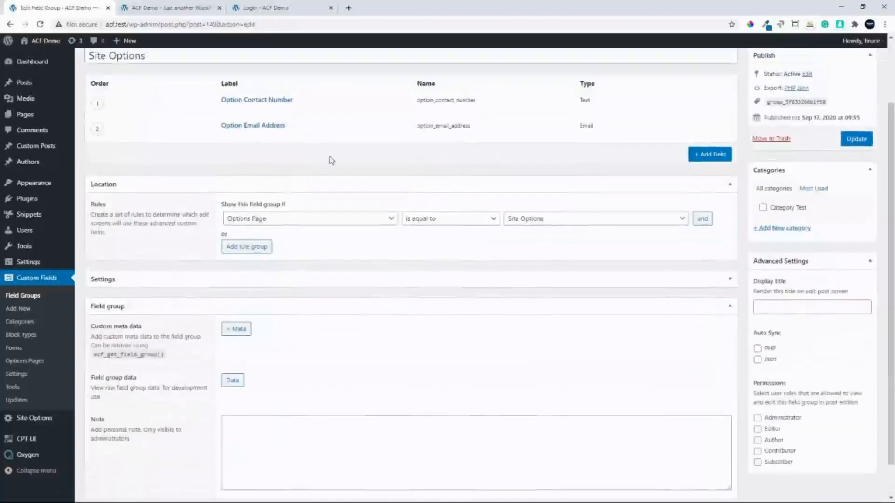
{"action": "left_click", "coordinate": [709, 168]}
{"action": "scroll", "coordinate": [282, 261], "scroll_direction": "up", "scroll_amount": 3}
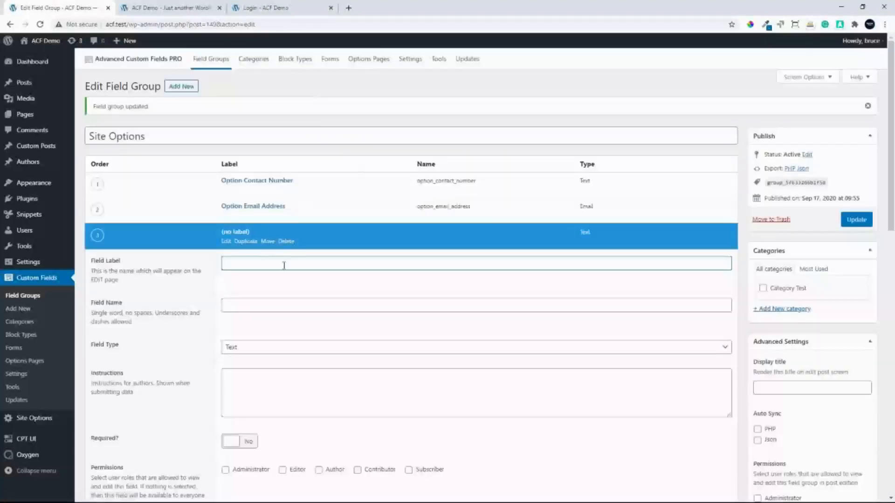
{"action": "type", "text": "Option Promotional Message"}
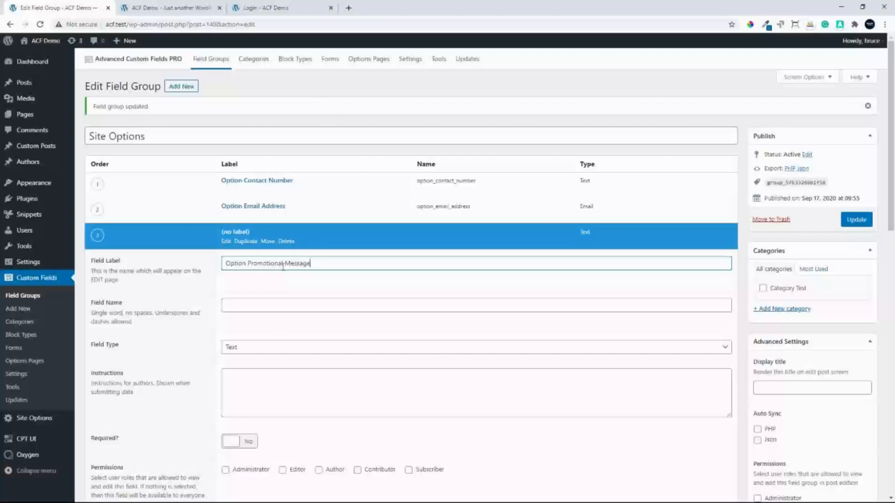
{"action": "left_click", "coordinate": [258, 305]}
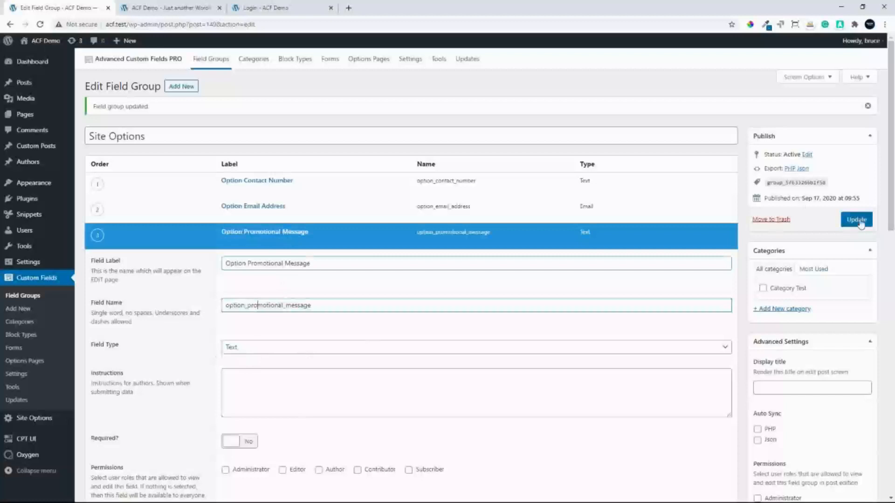
Give the promotional message field the instructions "Current promotion" and update the field group
{"action": "left_click", "coordinate": [316, 398]}
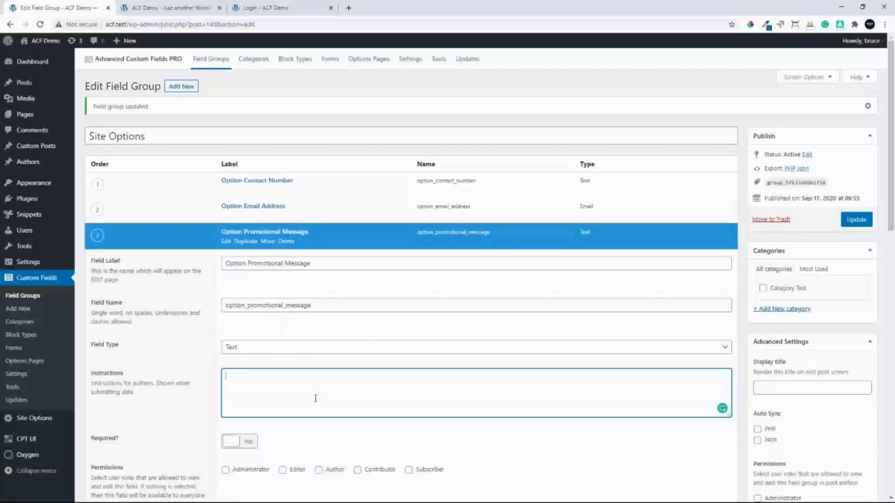
{"action": "type", "text": "Current promotion"}
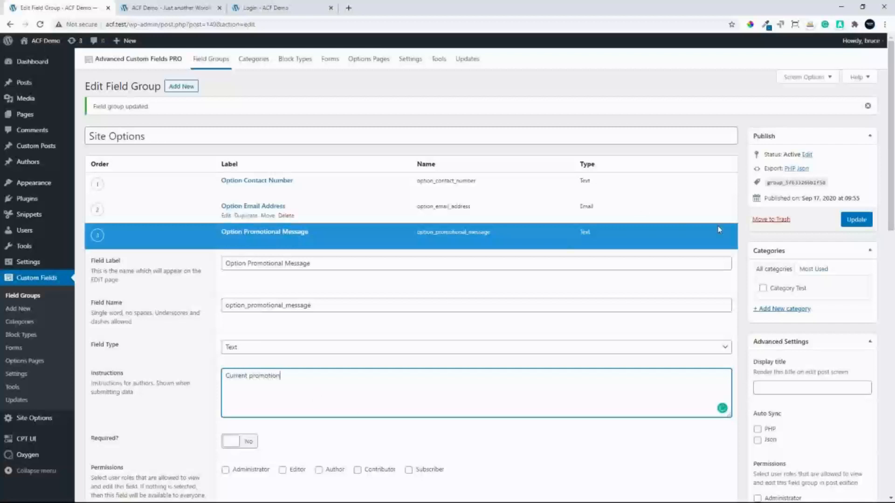
{"action": "left_click", "coordinate": [857, 221]}
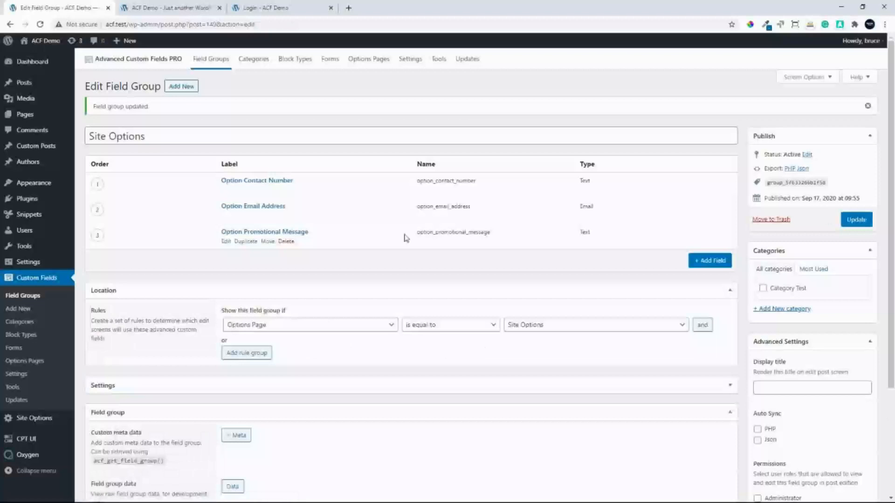
{"action": "left_click", "coordinate": [856, 220]}
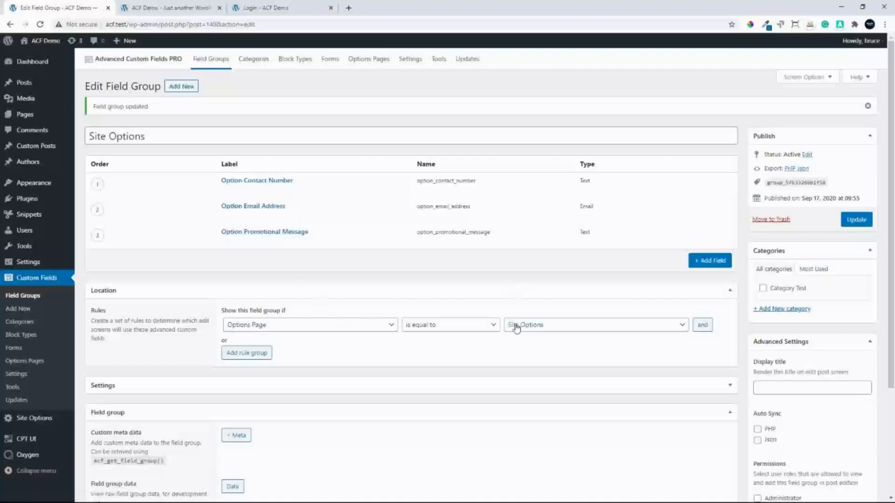
Open the Site Options page and enter a contact number in the Option Contact Number field
{"action": "left_click", "coordinate": [36, 419]}
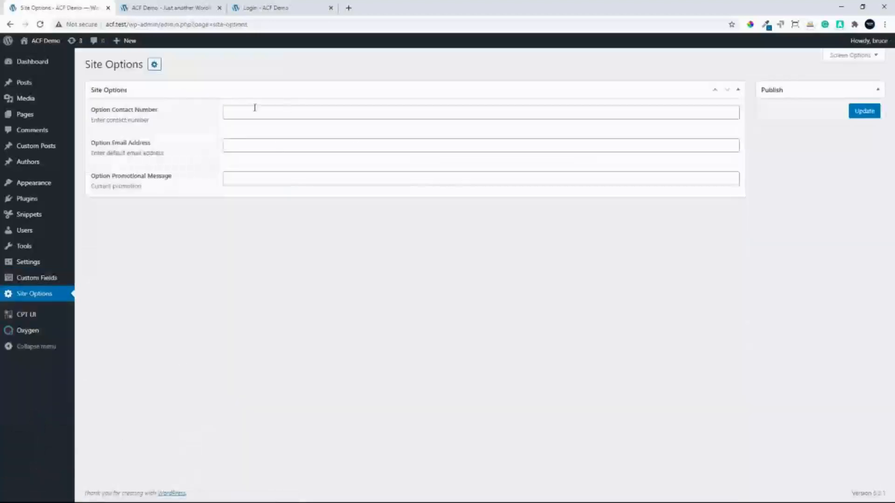
{"action": "left_click", "coordinate": [253, 114]}
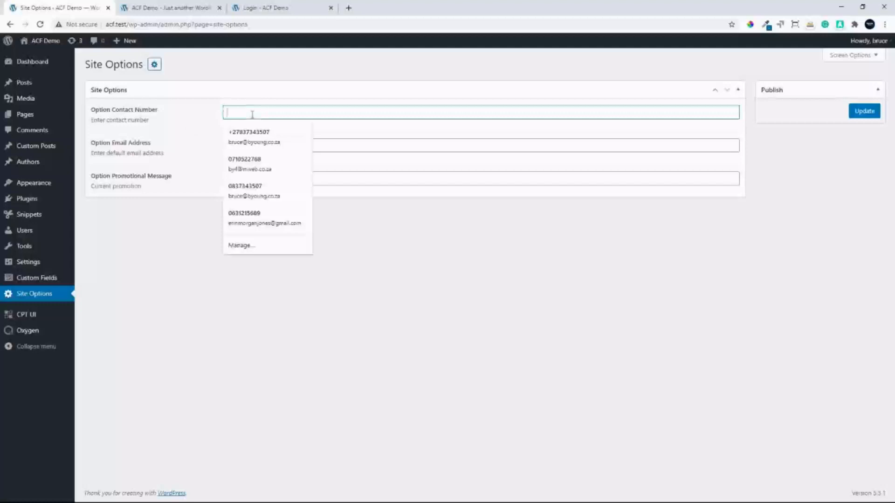
{"action": "type", "text": "12345678"}
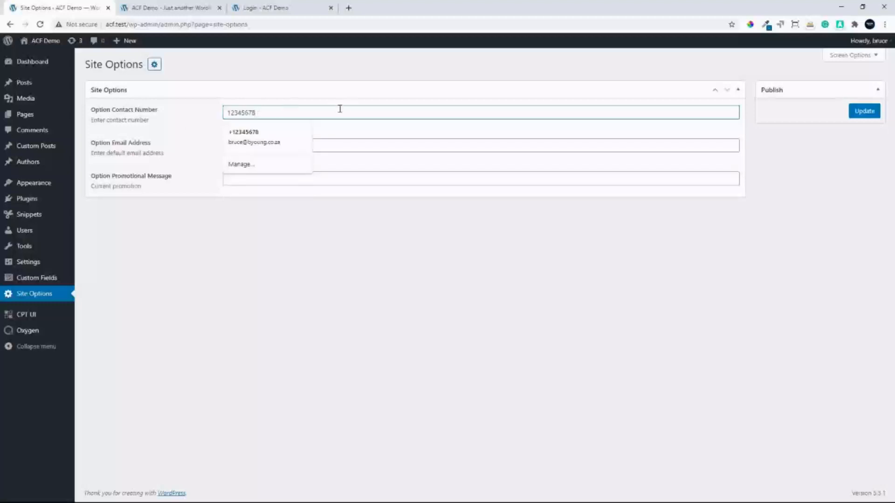
{"action": "left_click", "coordinate": [382, 135]}
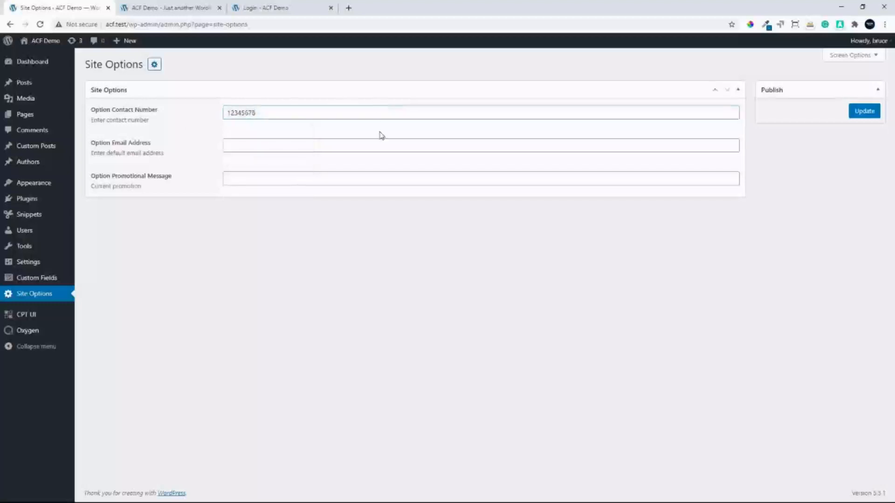
Fill in the option email address and the promotional message "10% off while stocks last", and update the site options
{"action": "left_click", "coordinate": [257, 148]}
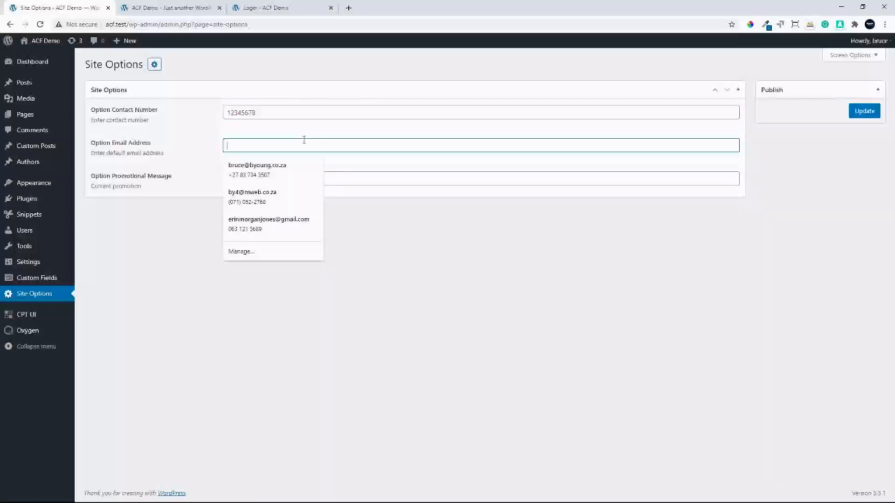
{"action": "type", "text": "byo"}
{"action": "key", "text": "BackSpace"}
{"action": "key", "text": "BackSpace"}
{"action": "key", "text": "BackSpace"}
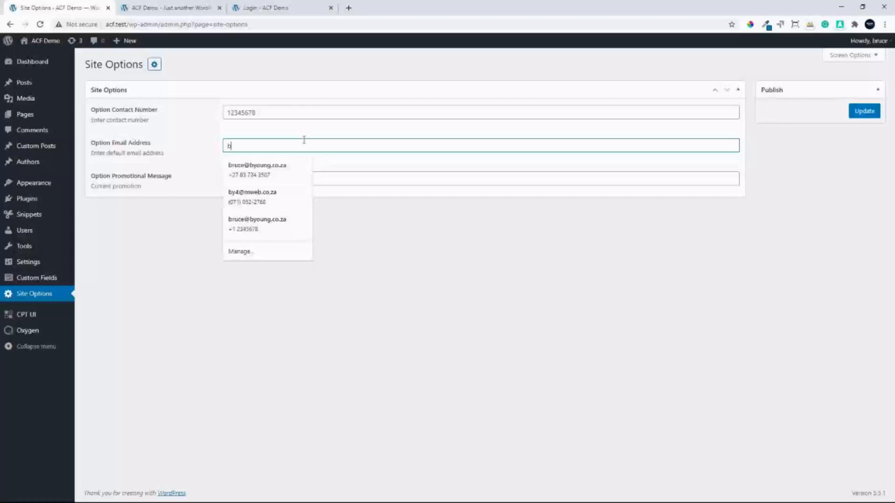
{"action": "left_click", "coordinate": [261, 173]}
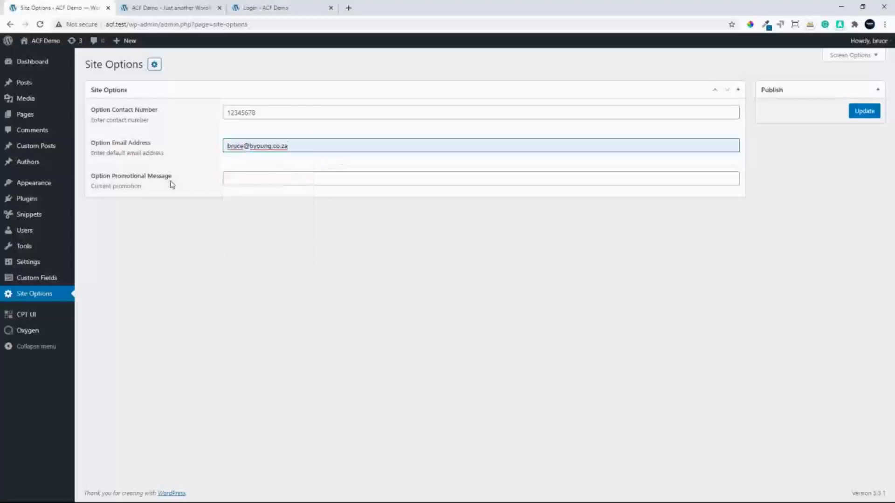
{"action": "left_click", "coordinate": [243, 180]}
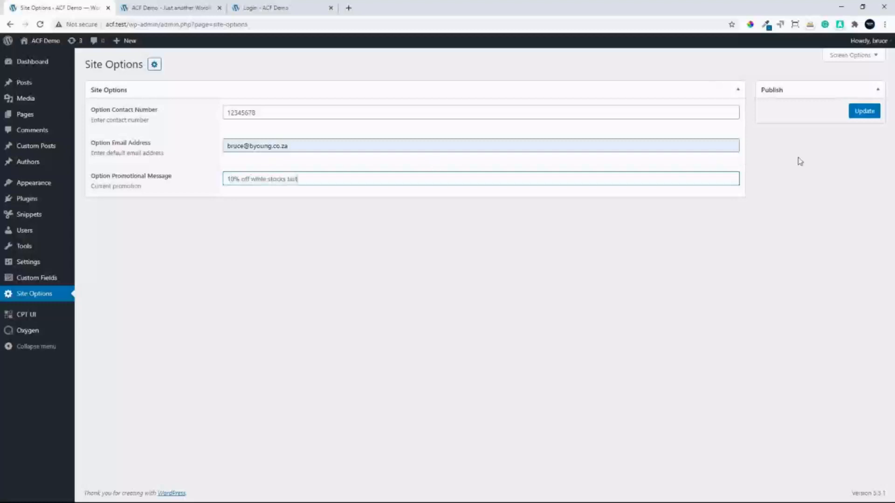
{"action": "left_click", "coordinate": [866, 113]}
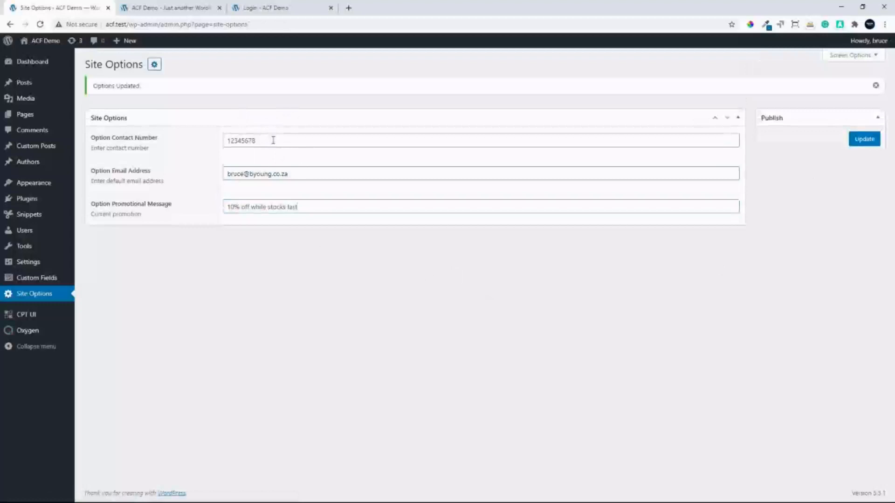
Prefix the option contact number with the country code +27 and update the site options
{"action": "left_click", "coordinate": [227, 139]}
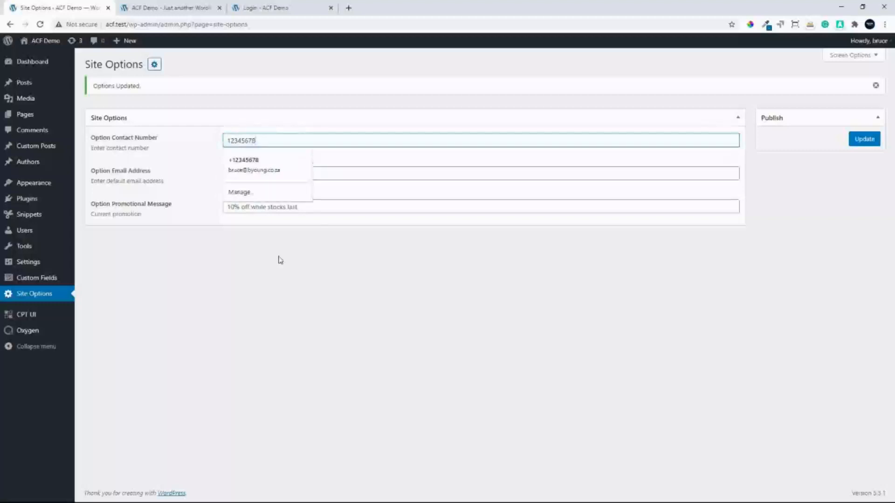
{"action": "left_click", "coordinate": [228, 140]}
{"action": "type", "text": "27"}
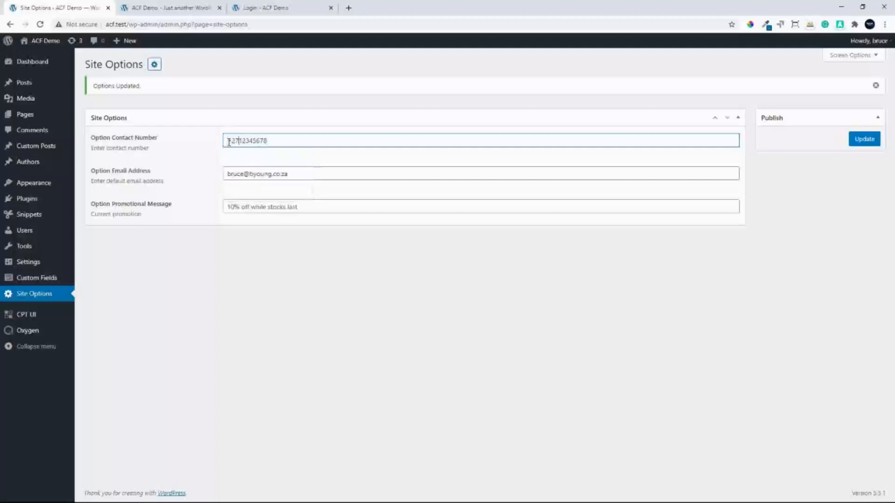
{"action": "left_click", "coordinate": [865, 139]}
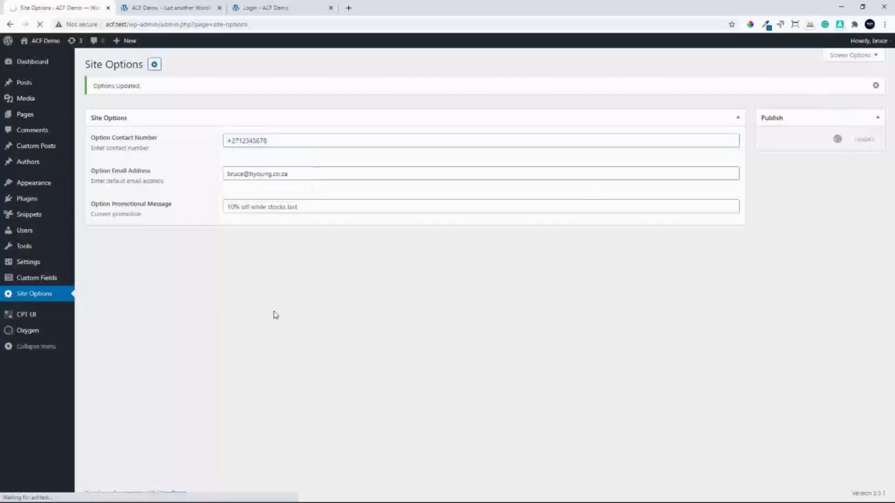
Open the Main template from Oxygen's templates and edit it in the Oxygen visual editor
{"action": "mouse_move", "coordinate": [28, 331]}
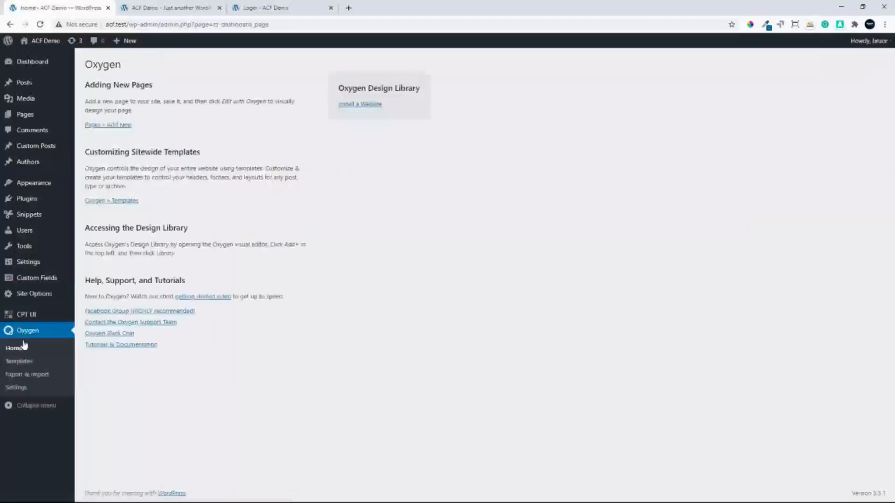
{"action": "left_click", "coordinate": [19, 362]}
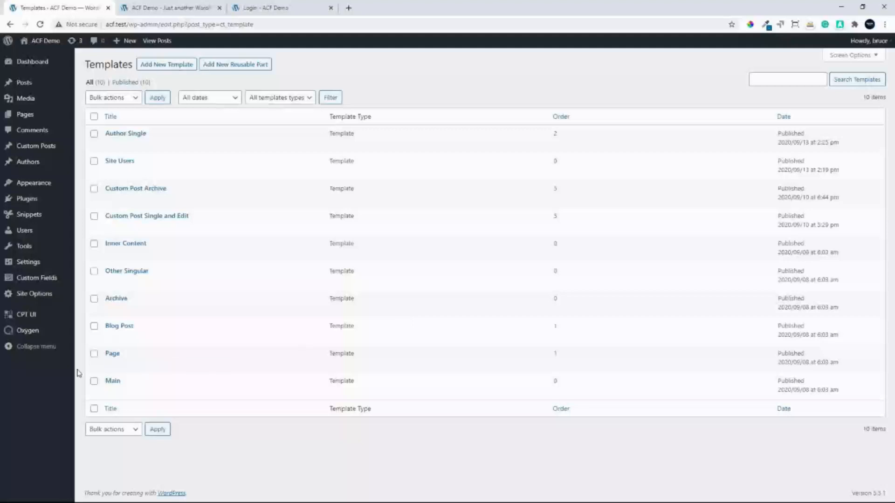
{"action": "left_click", "coordinate": [110, 382]}
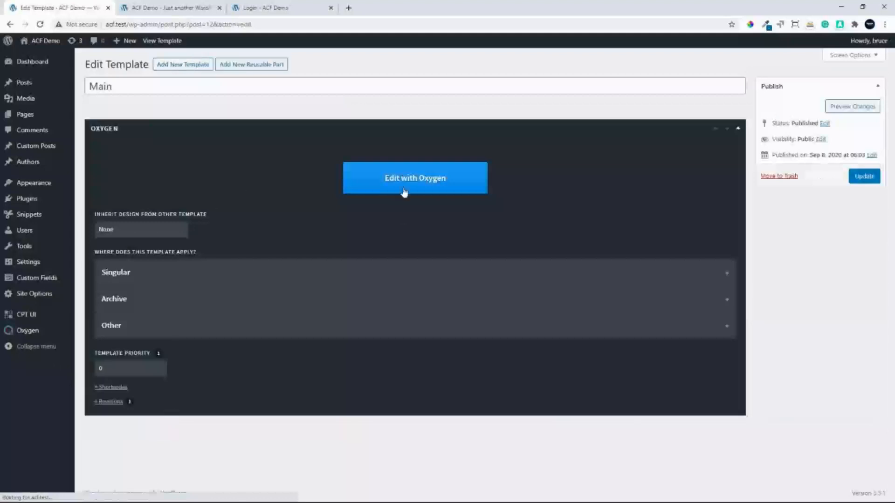
{"action": "left_click", "coordinate": [412, 178]}
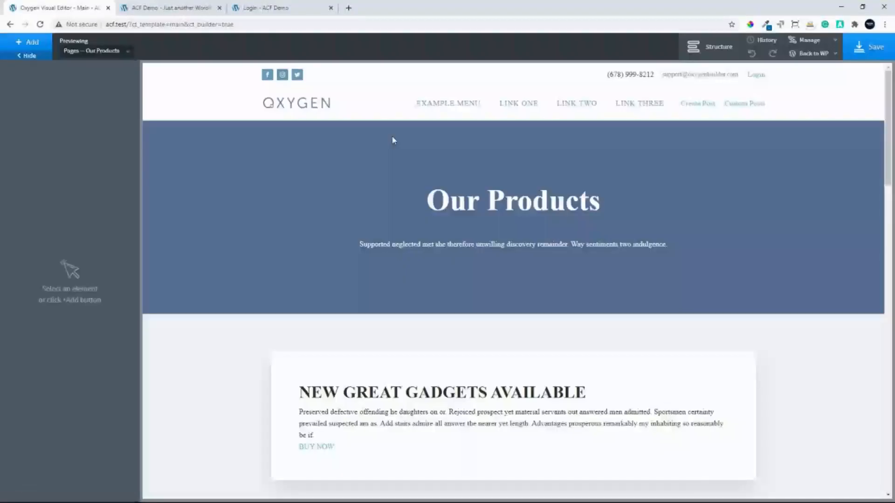
Replace the phone number text in the top header row with the Advanced Custom Field "Option Contact Number" as dynamic data
{"action": "left_click", "coordinate": [203, 78]}
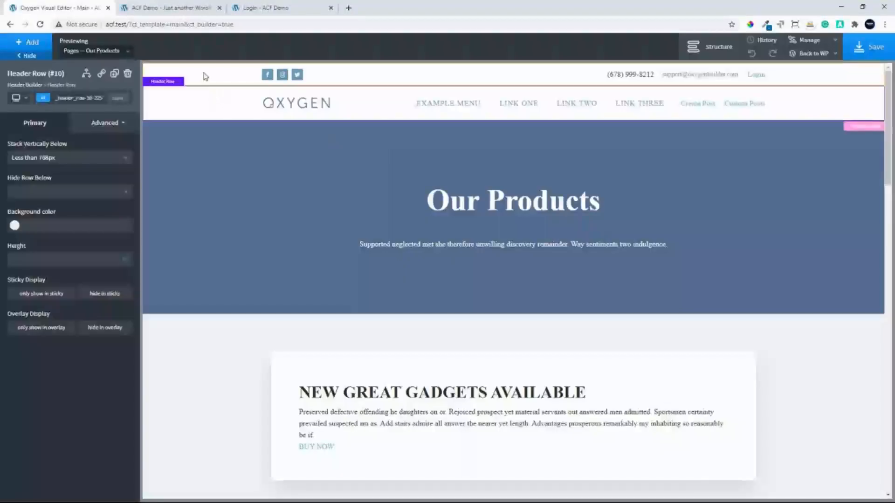
{"action": "left_click", "coordinate": [208, 77]}
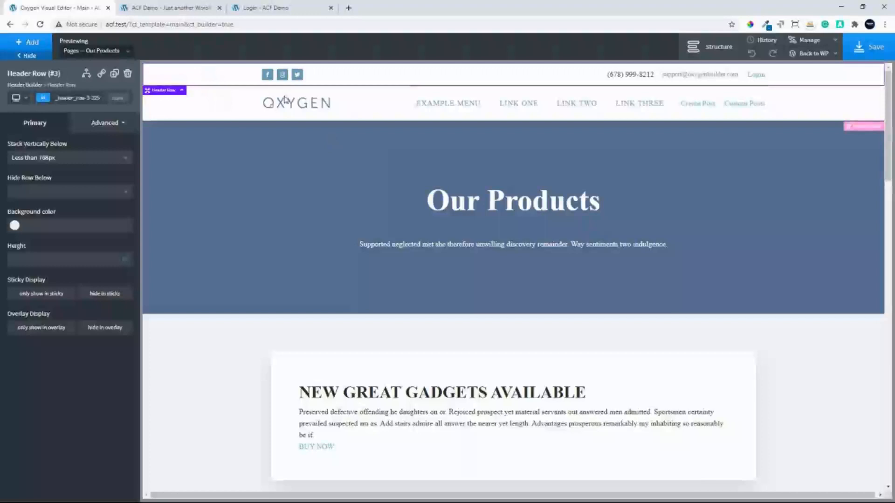
{"action": "double_click", "coordinate": [635, 77]}
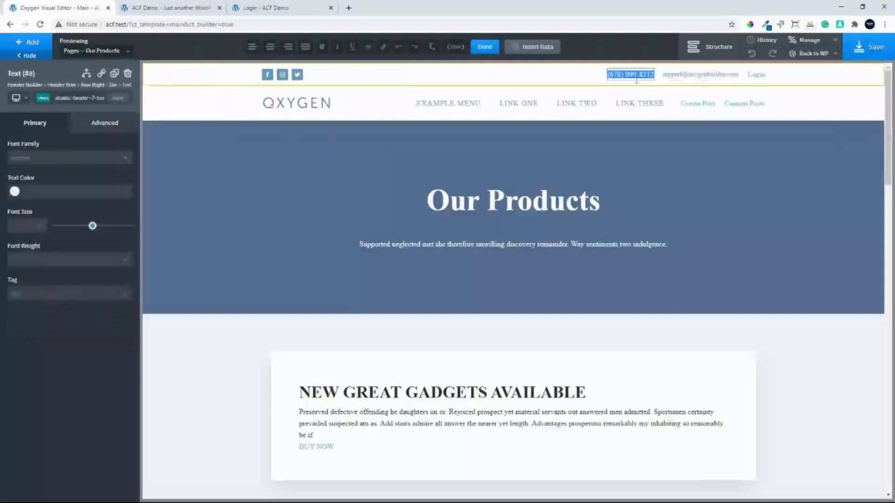
{"action": "left_click", "coordinate": [535, 47]}
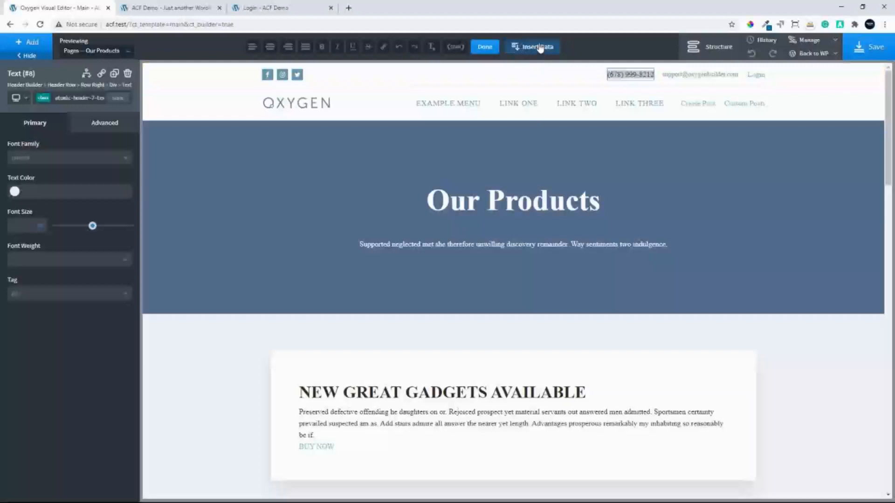
{"action": "left_click", "coordinate": [538, 48]}
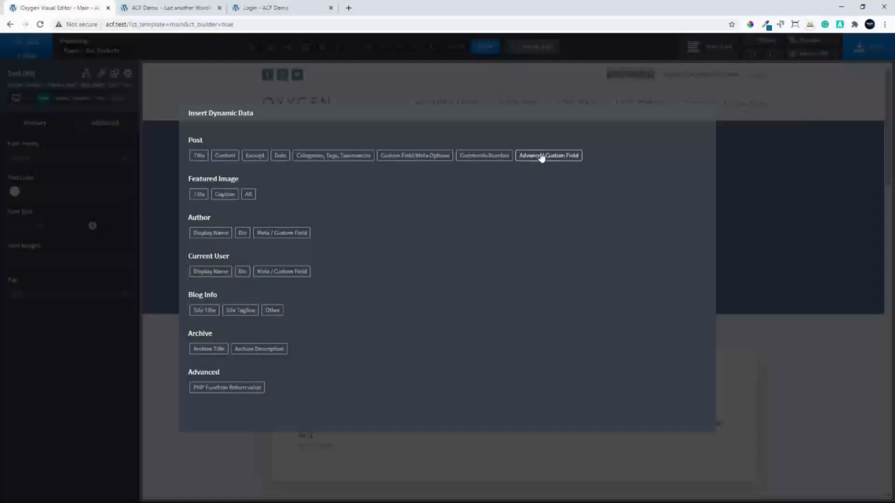
{"action": "left_click", "coordinate": [541, 157]}
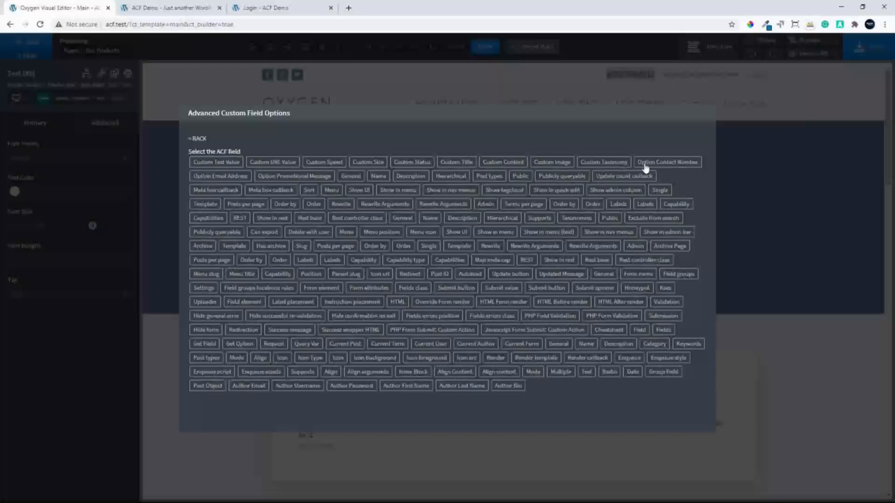
{"action": "left_click", "coordinate": [666, 163]}
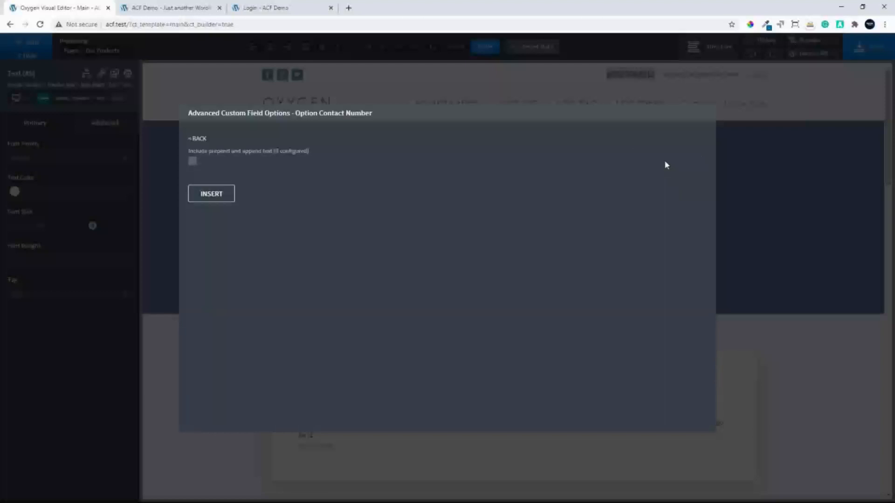
{"action": "left_click", "coordinate": [208, 194]}
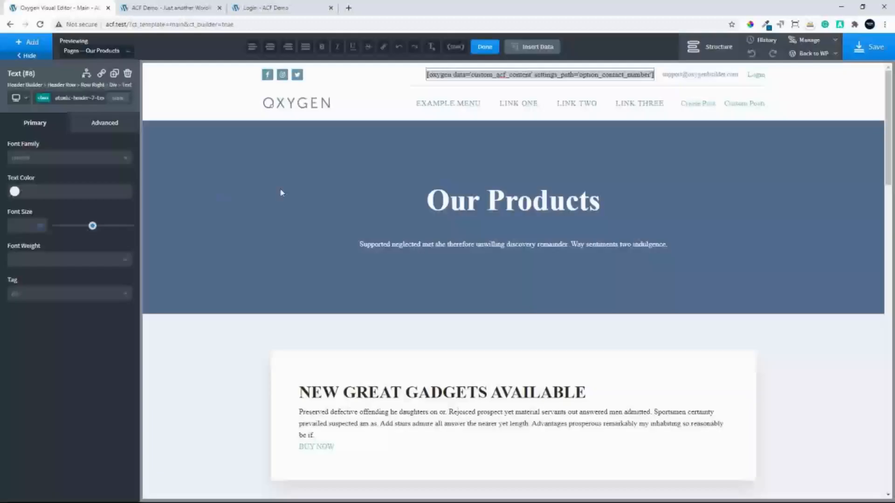
Replace the support email link text in the top header row with the Advanced Custom Field "Option Email Address" as dynamic data
{"action": "left_click", "coordinate": [716, 77]}
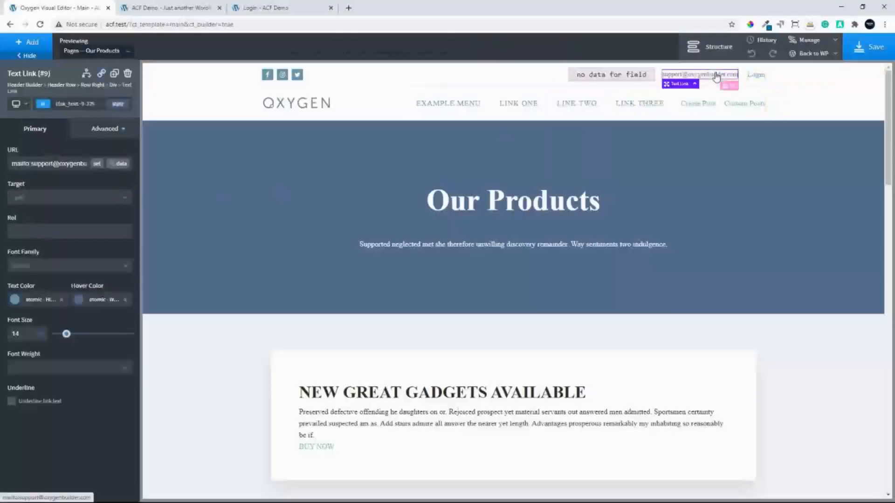
{"action": "double_click", "coordinate": [716, 77]}
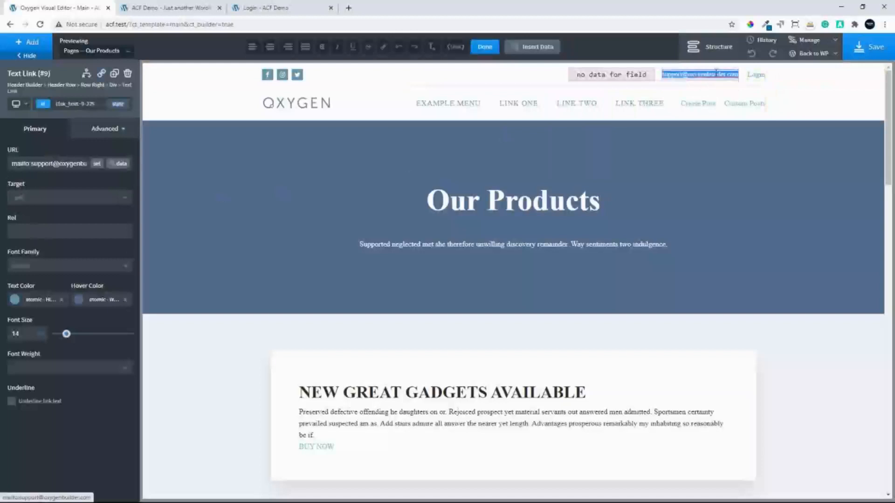
{"action": "left_click", "coordinate": [547, 48]}
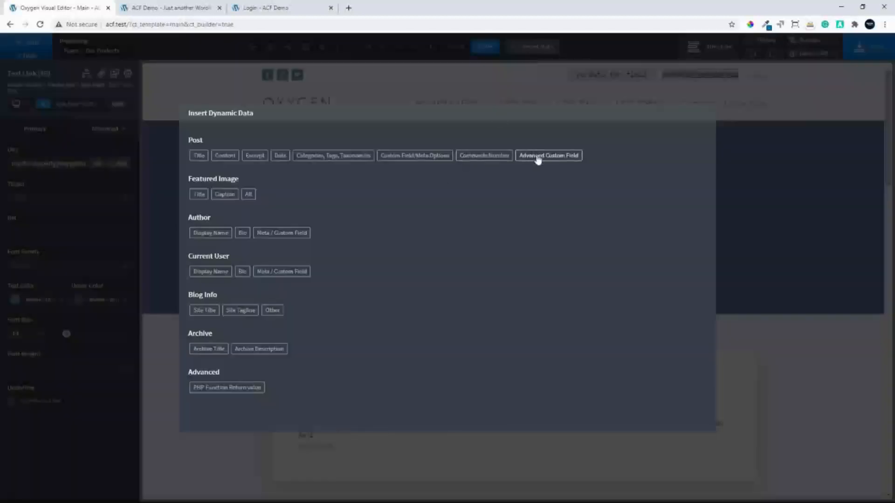
{"action": "left_click", "coordinate": [538, 157]}
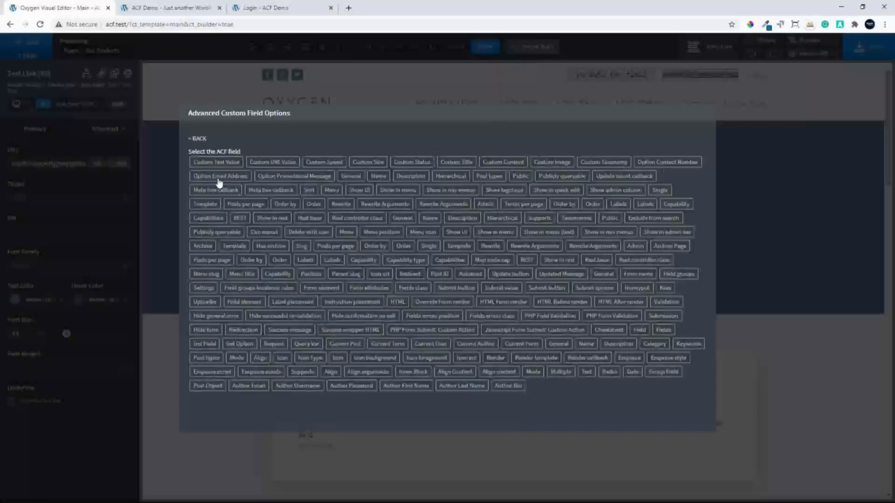
{"action": "left_click", "coordinate": [219, 177]}
{"action": "left_click", "coordinate": [209, 195]}
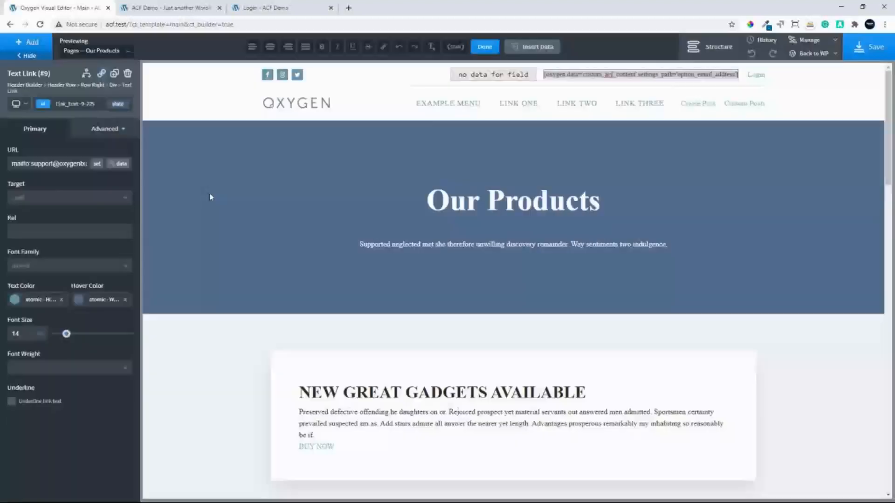
Save the template, check the header's contact details on the reloaded front end, and select the contact number text back in the visual editor
{"action": "left_click", "coordinate": [864, 49]}
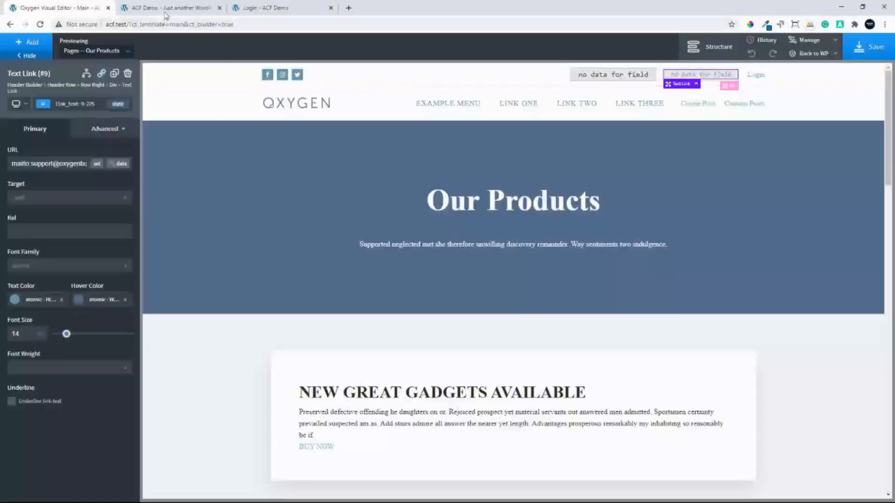
{"action": "left_click", "coordinate": [166, 8]}
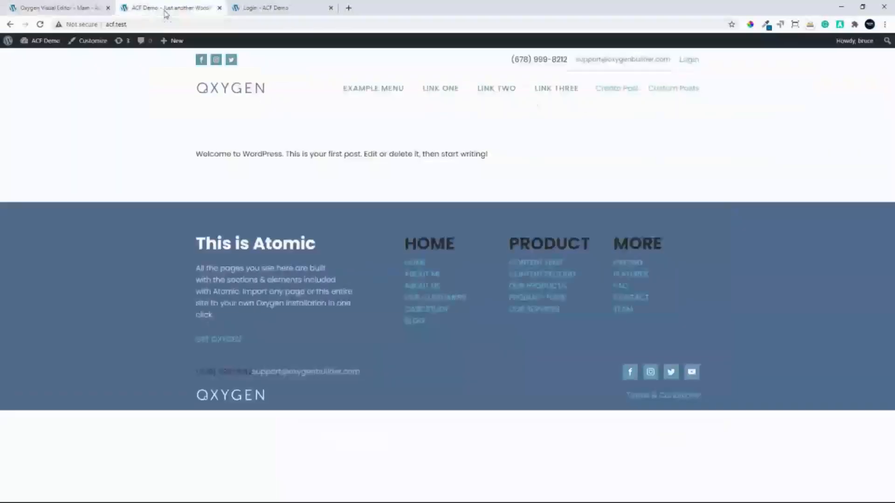
{"action": "left_click", "coordinate": [40, 24]}
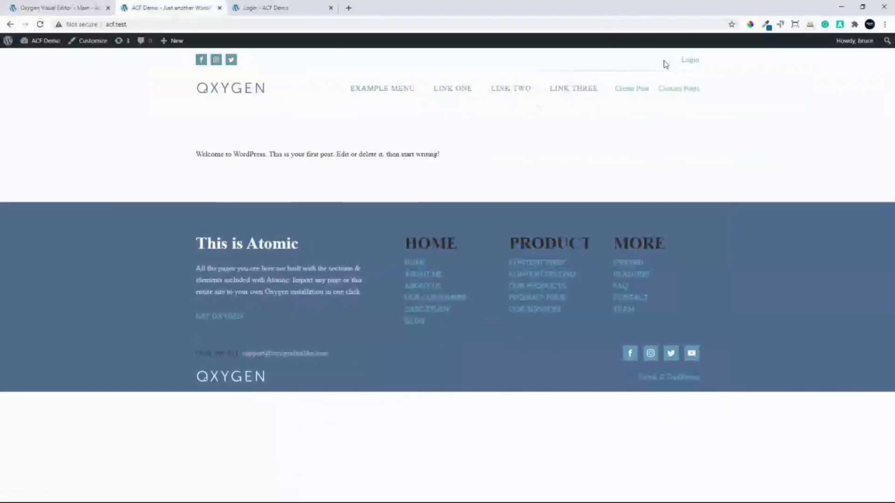
{"action": "left_click", "coordinate": [60, 8]}
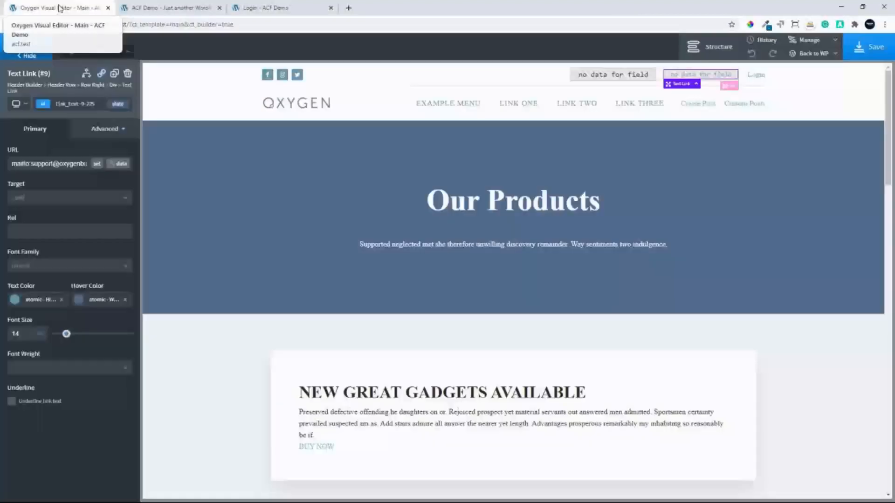
{"action": "left_click", "coordinate": [538, 76]}
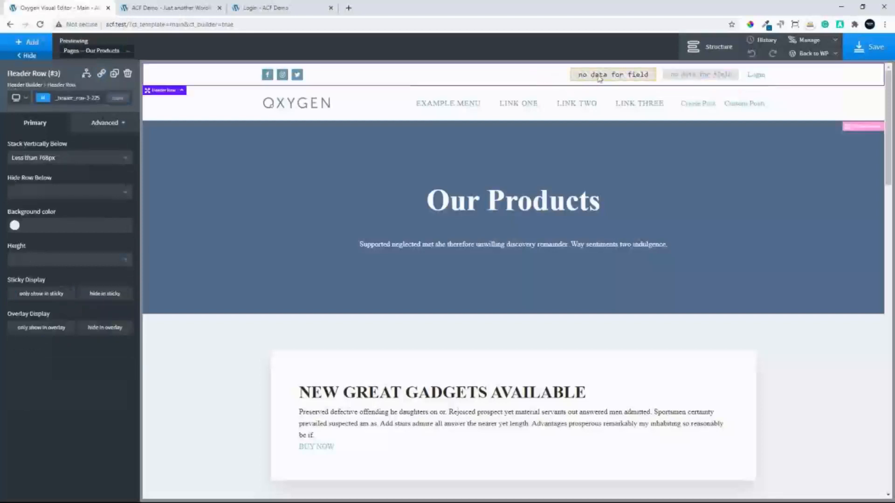
{"action": "left_click", "coordinate": [599, 78]}
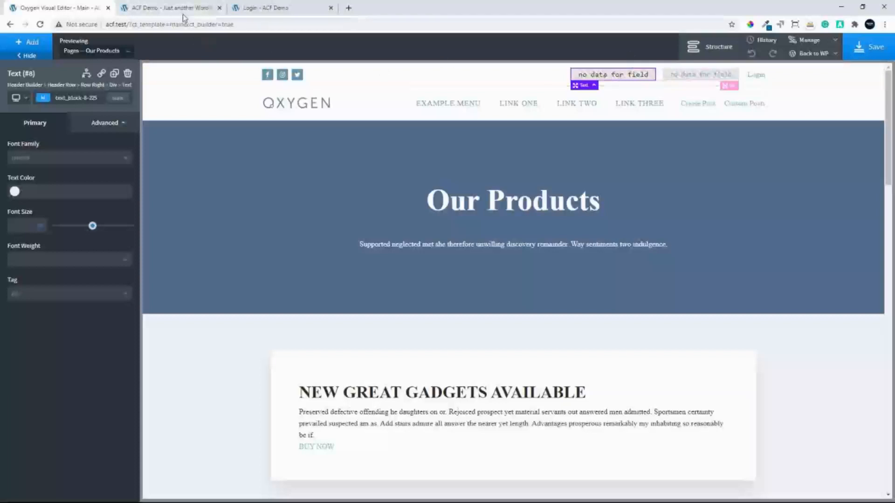
Switch to the WordPress dashboard and open the Site Options field group for editing in Custom Fields
{"action": "left_click", "coordinate": [153, 8]}
{"action": "left_click", "coordinate": [51, 42]}
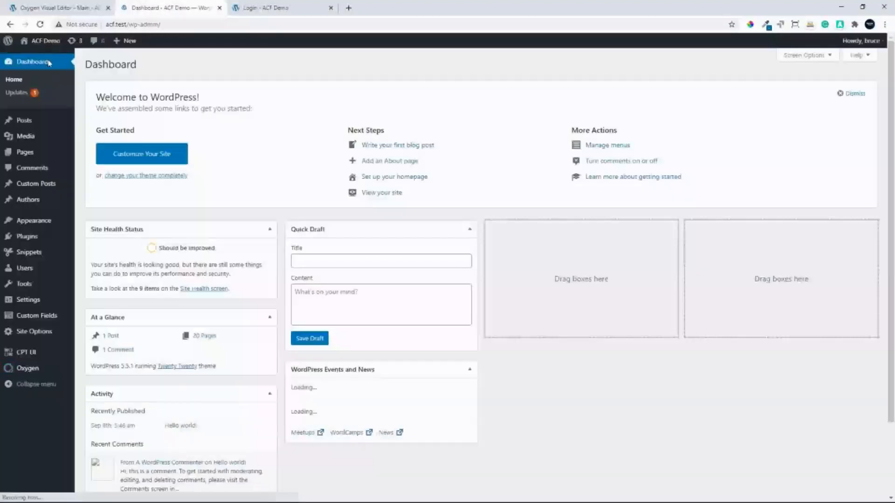
{"action": "left_click", "coordinate": [29, 316]}
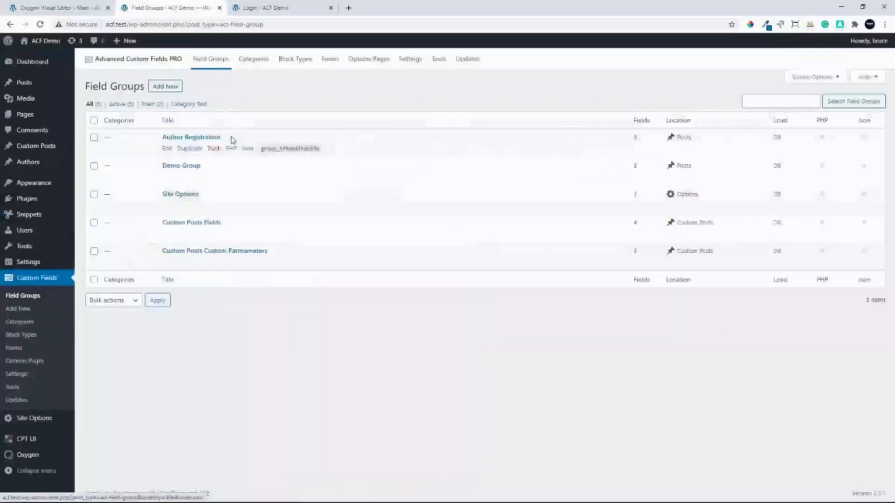
{"action": "left_click", "coordinate": [186, 195]}
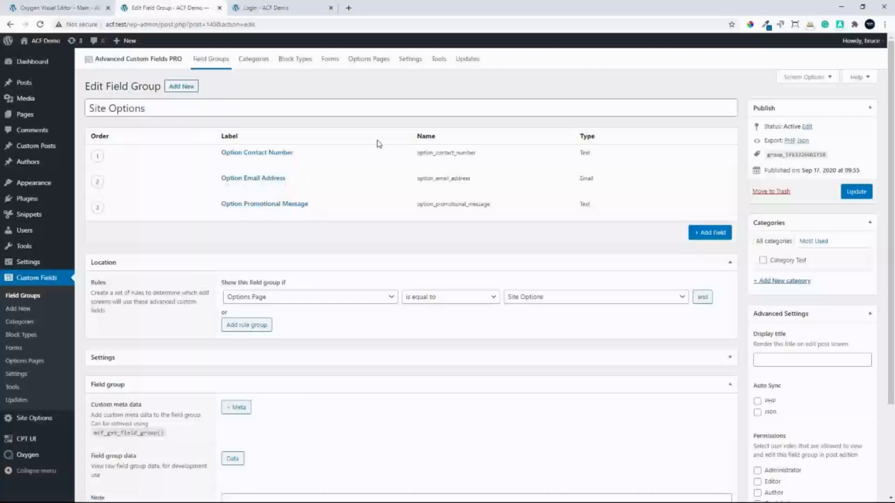
Enable the ACF Tools extension by reloading the page and copy the generated code for the Option Contact Number field
{"action": "left_click", "coordinate": [840, 26]}
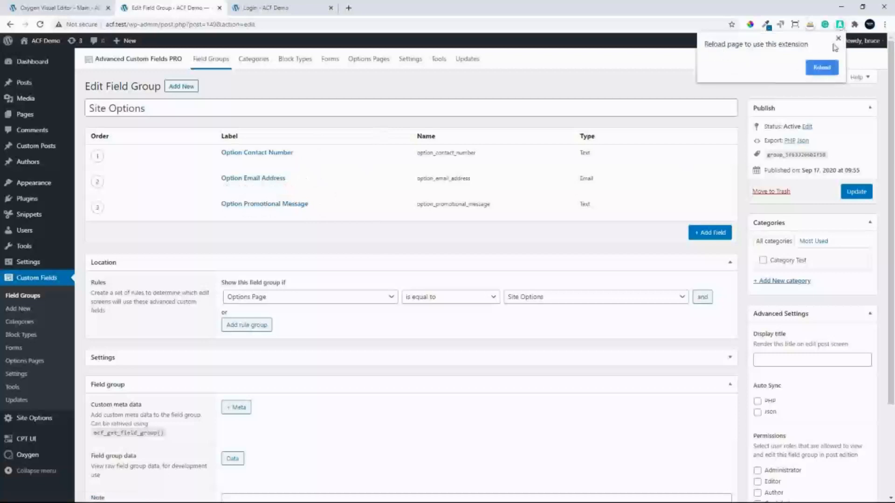
{"action": "left_click", "coordinate": [822, 68]}
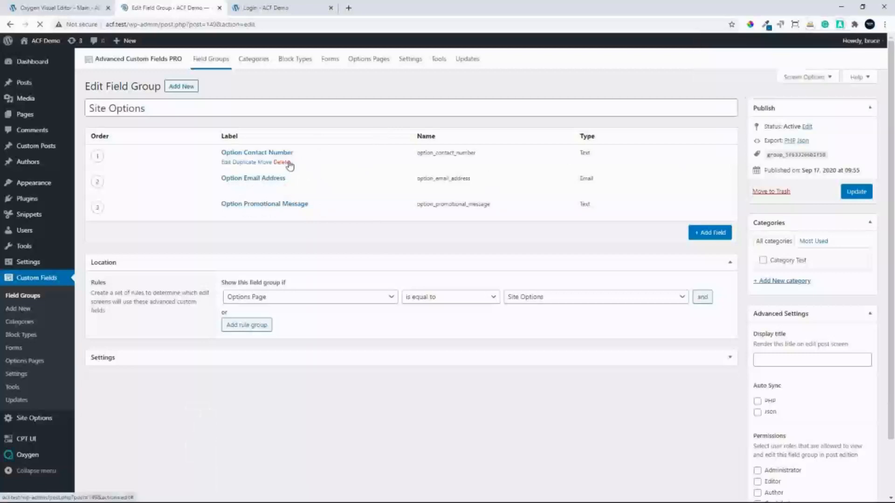
{"action": "mouse_move", "coordinate": [320, 151]}
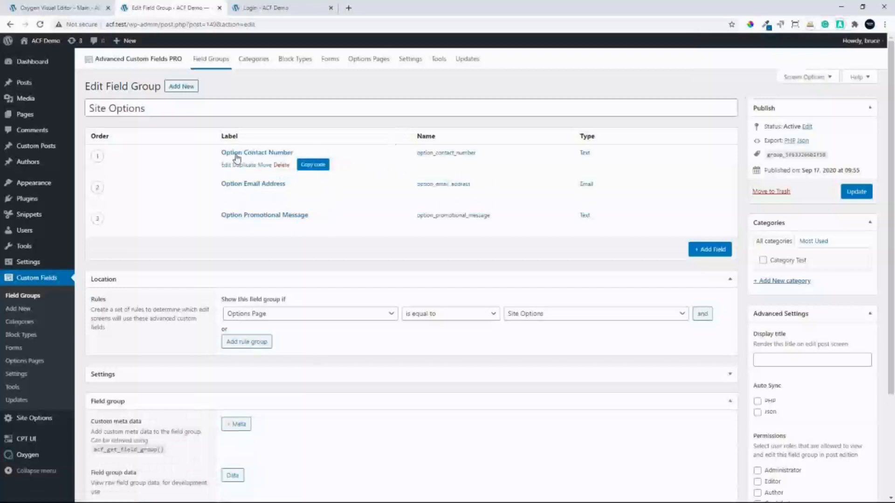
{"action": "left_click", "coordinate": [311, 165]}
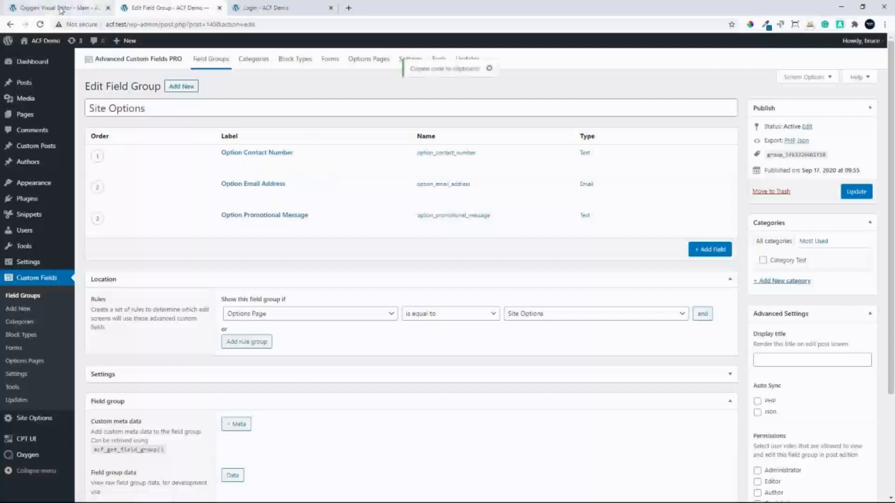
Add a Code Block after the contact number text element in the top header row's right-hand div in the Oxygen visual editor
{"action": "left_click", "coordinate": [95, 11]}
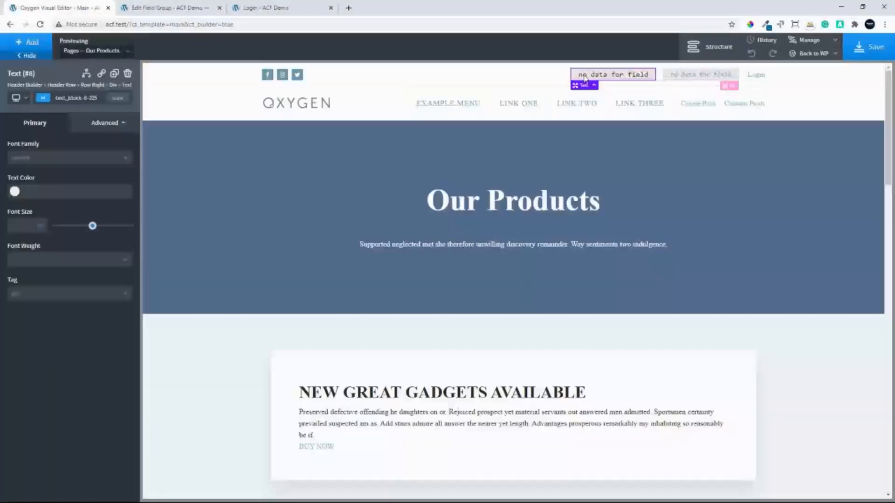
{"action": "left_click", "coordinate": [723, 51]}
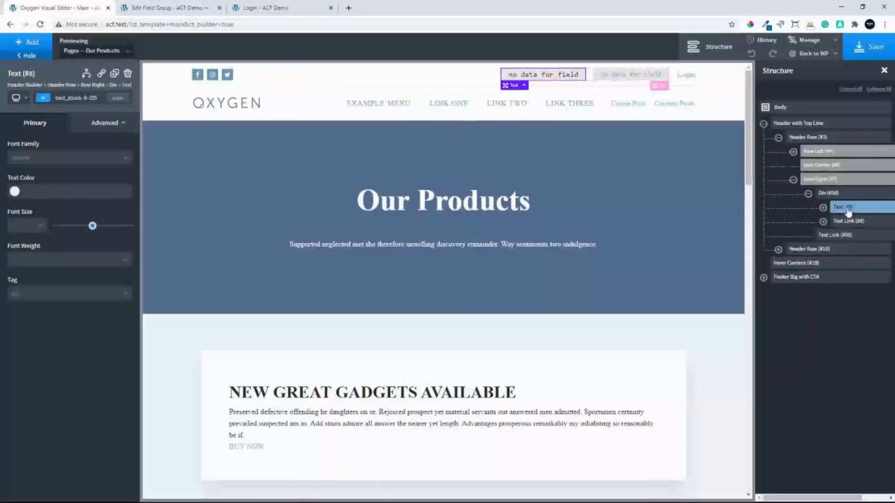
{"action": "left_click", "coordinate": [823, 208]}
{"action": "left_click", "coordinate": [44, 43]}
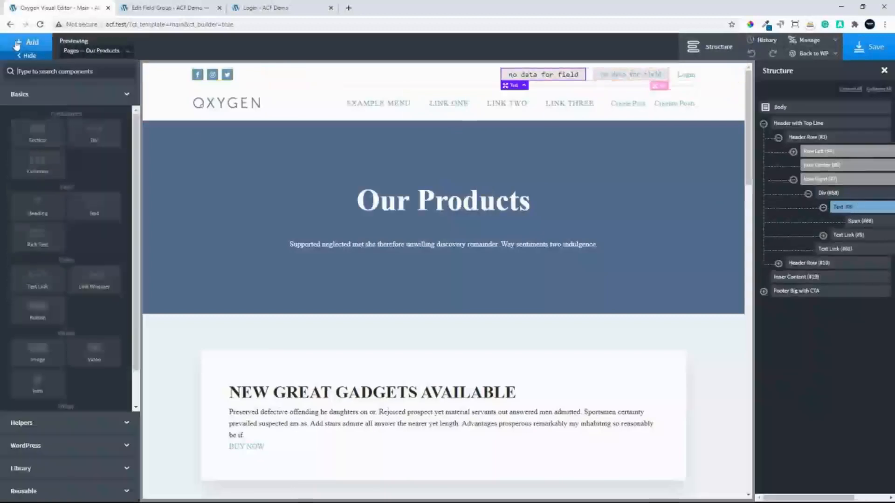
{"action": "scroll", "coordinate": [94, 376], "scroll_direction": "down", "scroll_amount": 1}
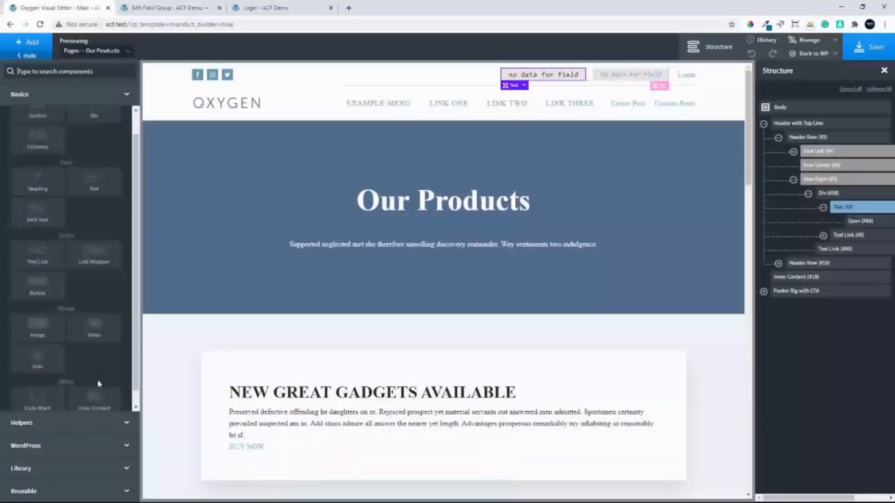
{"action": "left_click", "coordinate": [43, 390]}
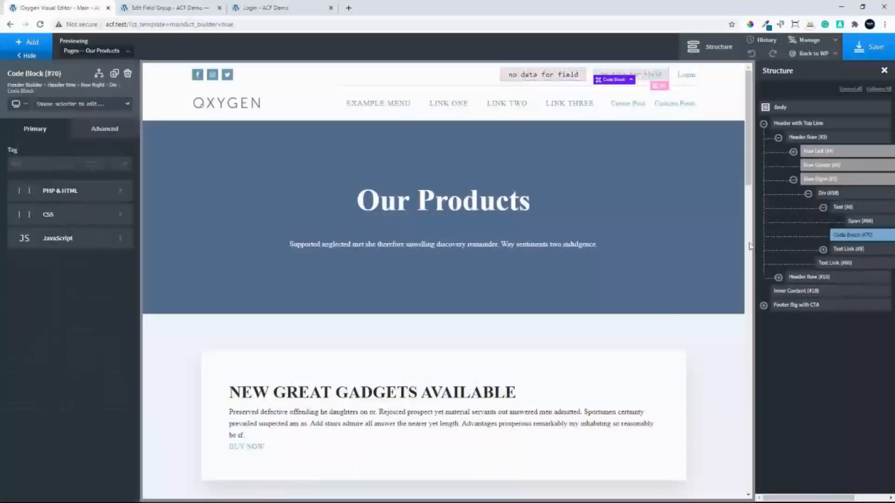
Replace the Code Block's default PHP with the copied Option Contact Number field code and apply it
{"action": "left_click", "coordinate": [69, 192]}
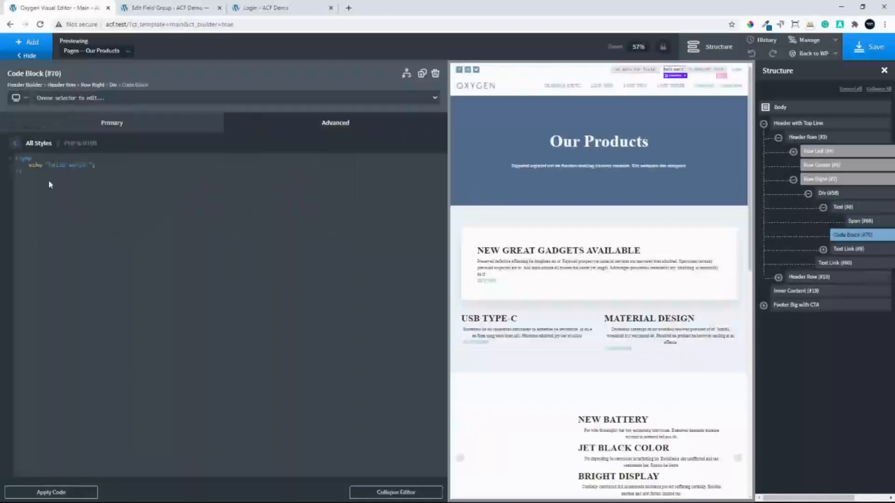
{"action": "key", "text": "ctrl+a"}
{"action": "key", "text": "ctrl+v"}
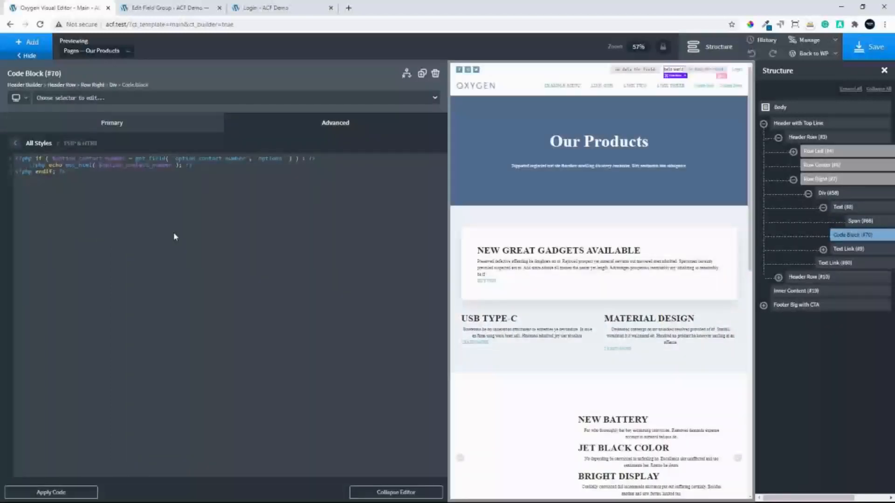
{"action": "left_click", "coordinate": [63, 493]}
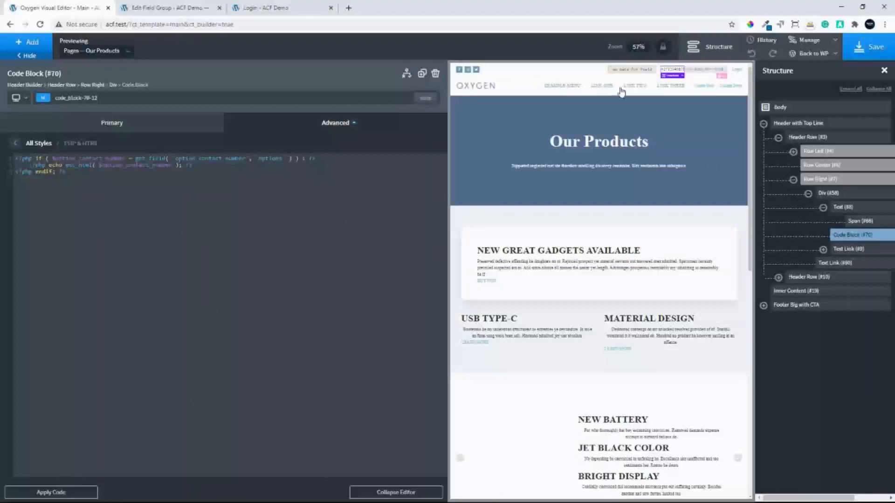
Delete the old contact number text element from the header and wrap the new Code Block in a div
{"action": "left_click", "coordinate": [852, 207]}
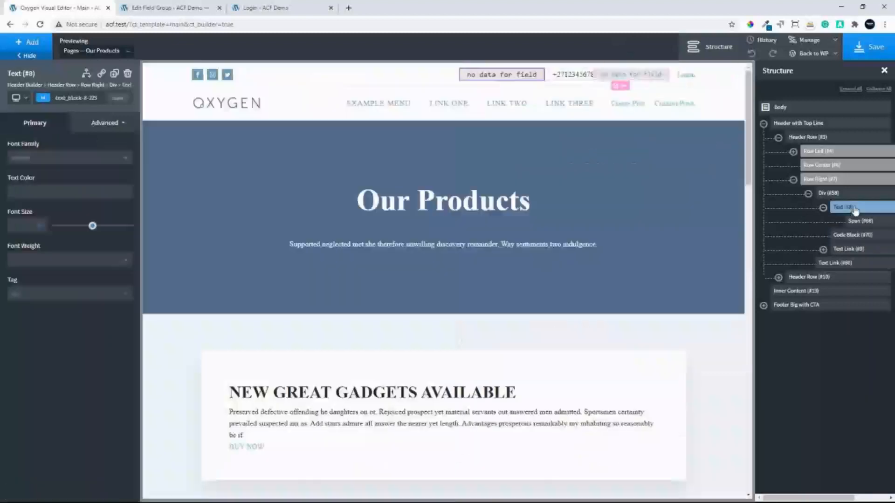
{"action": "left_click", "coordinate": [127, 74]}
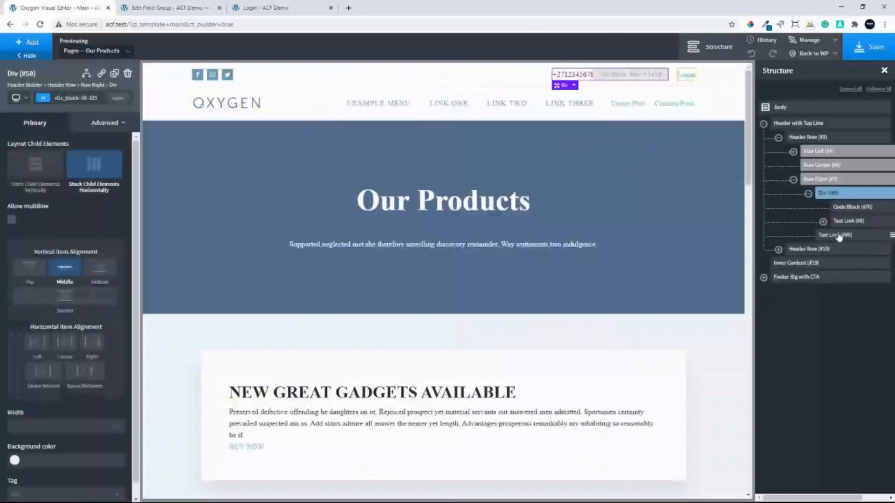
{"action": "left_click", "coordinate": [845, 209]}
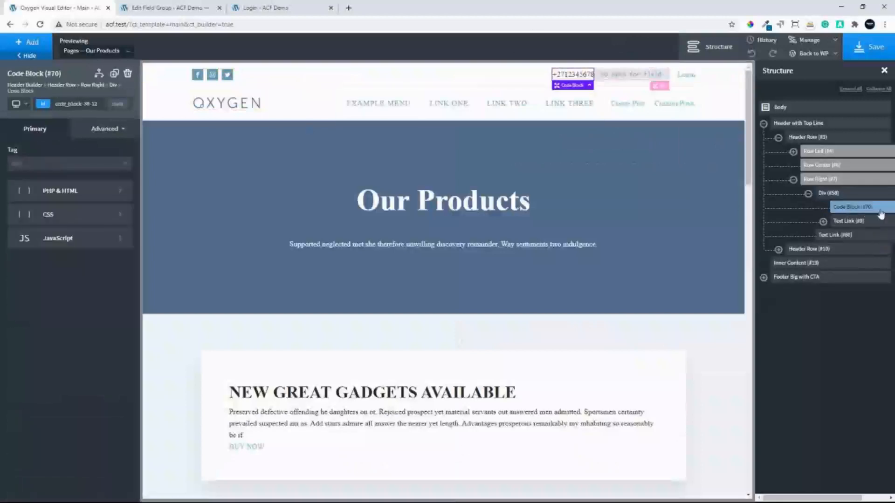
{"action": "scroll", "coordinate": [881, 213], "scroll_direction": "right", "scroll_amount": 2}
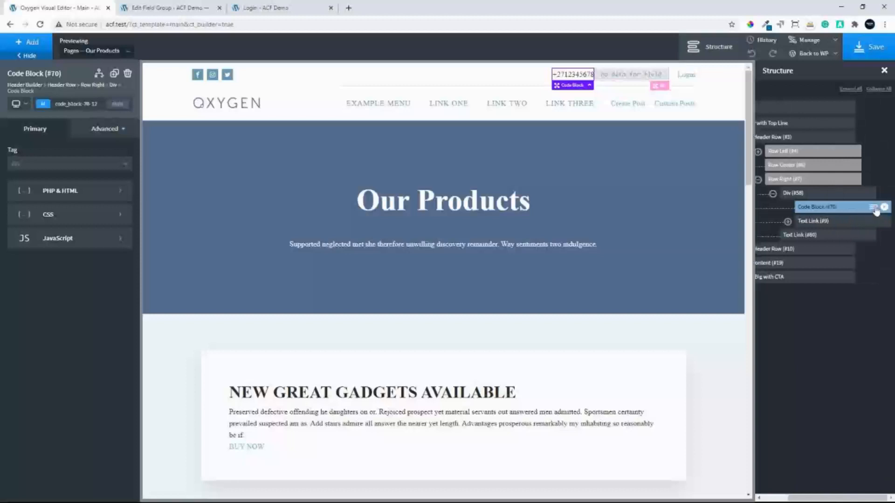
{"action": "left_click", "coordinate": [874, 208]}
{"action": "left_click", "coordinate": [832, 242]}
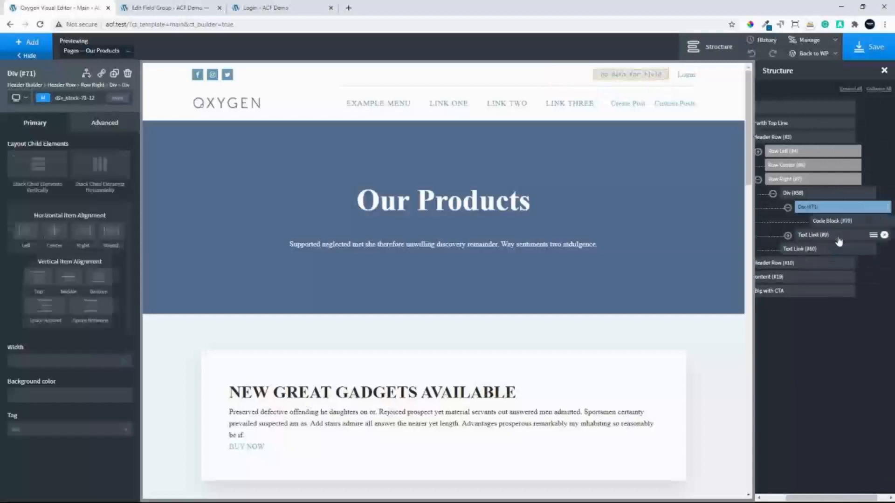
Set the padding of the div around the Code Block to 5 on all sides
{"action": "left_click", "coordinate": [100, 125]}
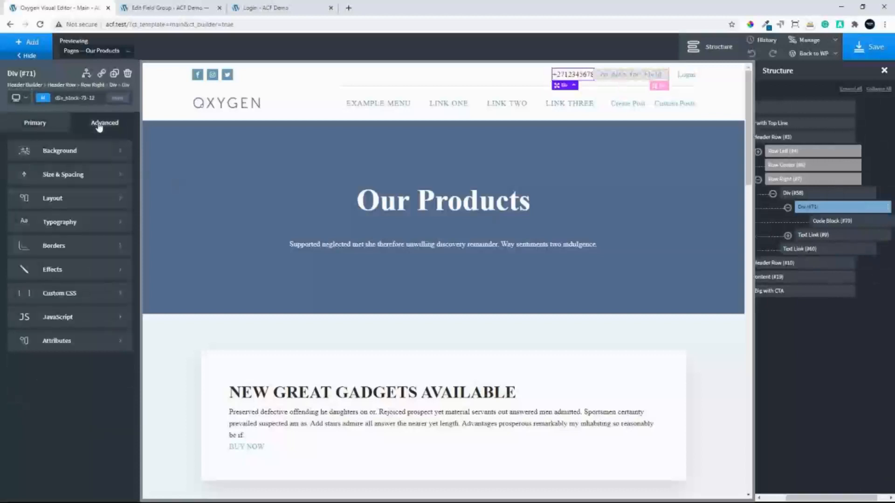
{"action": "left_click", "coordinate": [58, 176]}
{"action": "left_click", "coordinate": [31, 176]}
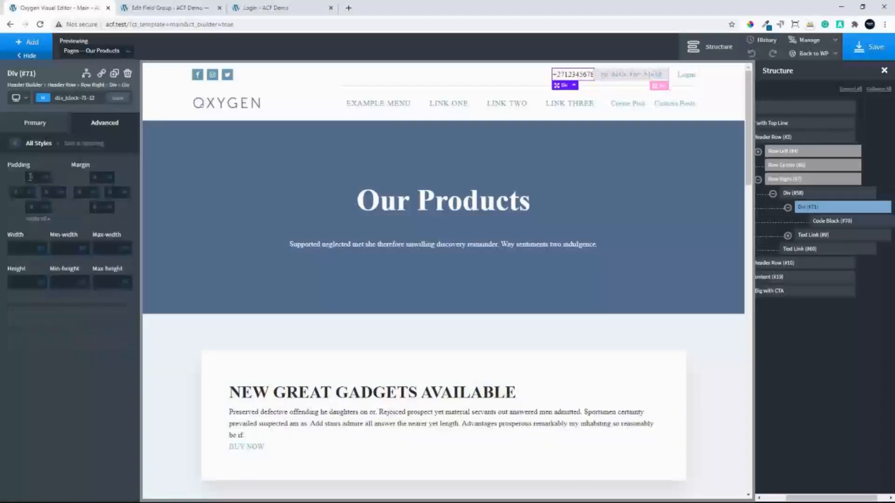
{"action": "type", "text": "5"}
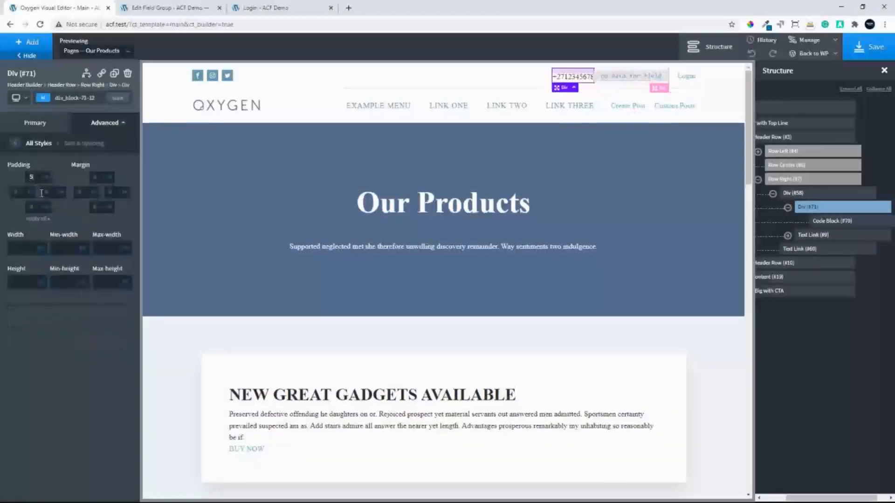
{"action": "left_click", "coordinate": [39, 220]}
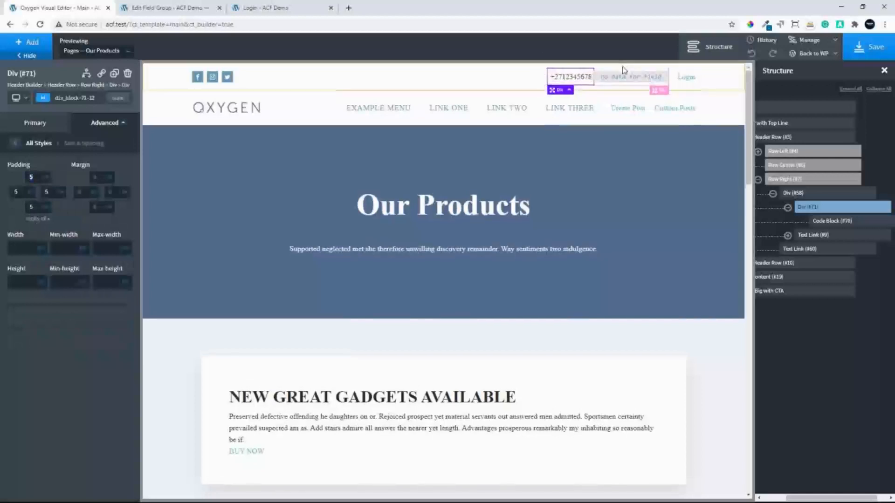
Copy the Option Email Address field's code from the Site Options field group in the WordPress admin
{"action": "left_click", "coordinate": [173, 14]}
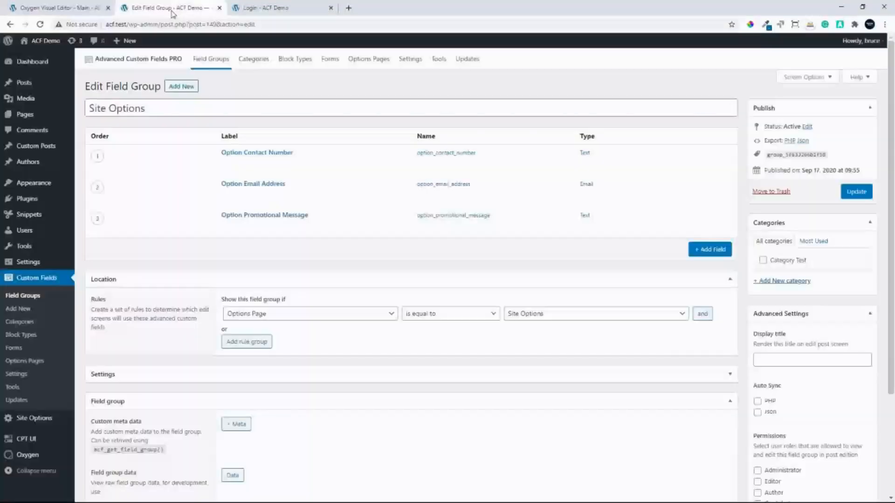
{"action": "mouse_move", "coordinate": [233, 189]}
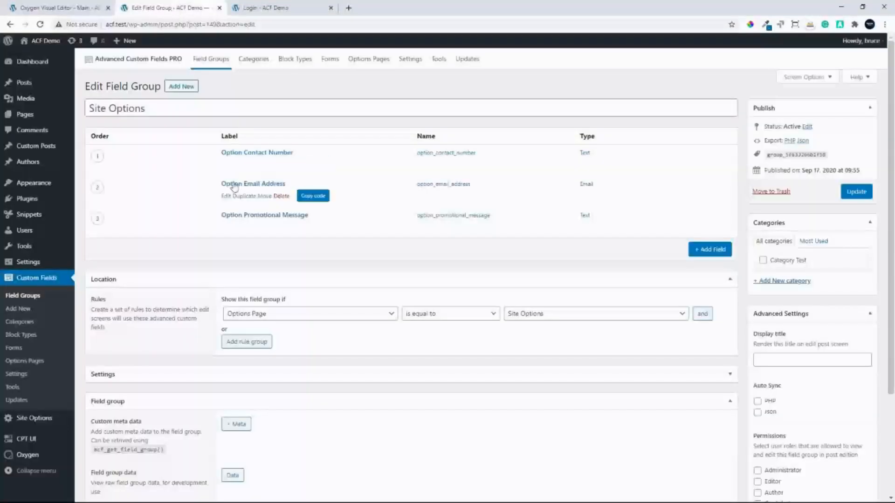
{"action": "left_click", "coordinate": [313, 200]}
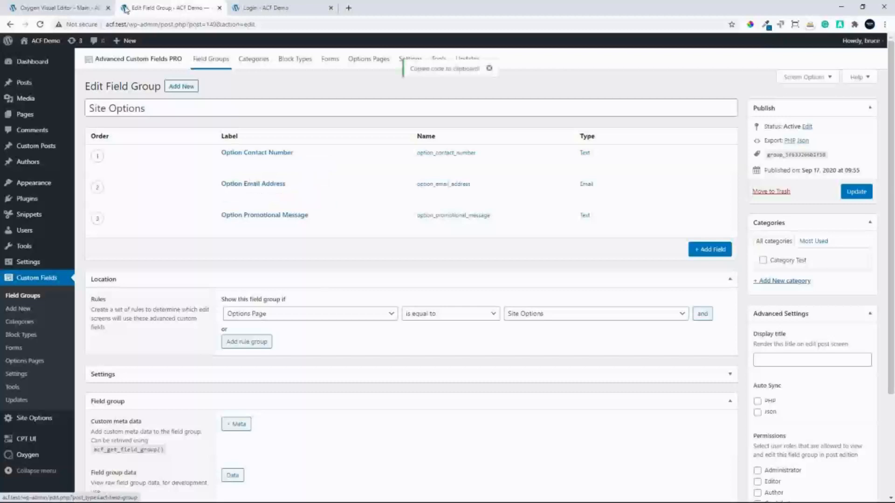
Add a Code Block after the email text link in the top header row in the Oxygen visual editor
{"action": "left_click", "coordinate": [61, 8]}
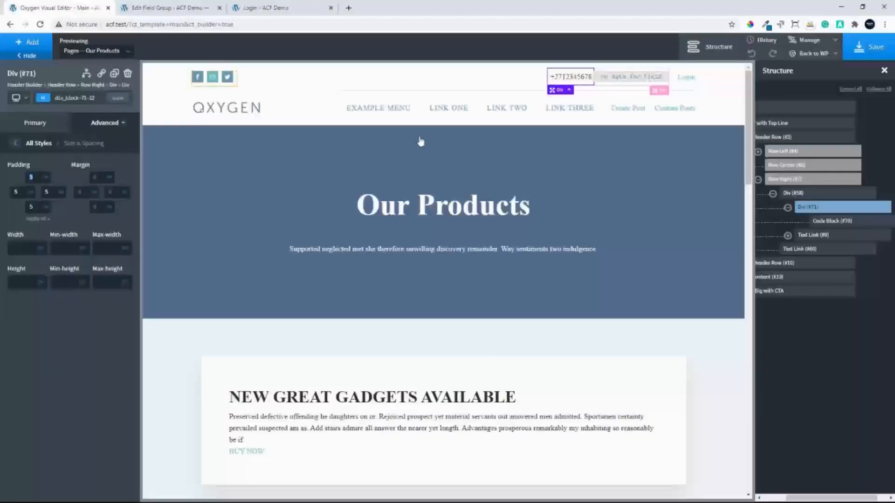
{"action": "left_click", "coordinate": [809, 235]}
{"action": "left_click", "coordinate": [20, 43]}
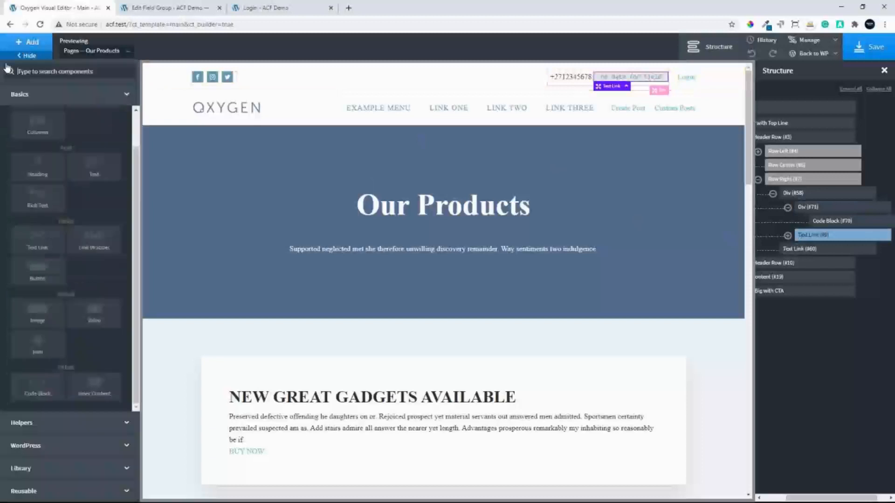
{"action": "left_click", "coordinate": [38, 392]}
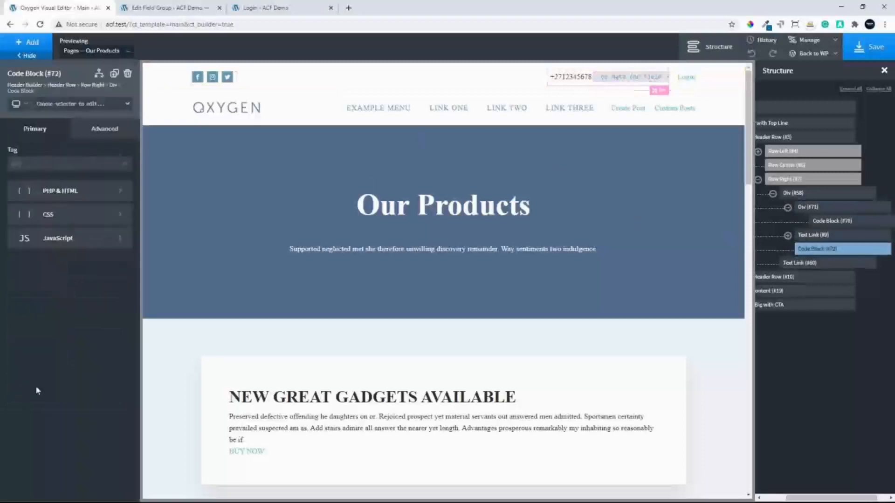
Replace the new Code Block's default PHP with the copied Option Email Address field code and apply it
{"action": "left_click", "coordinate": [78, 195]}
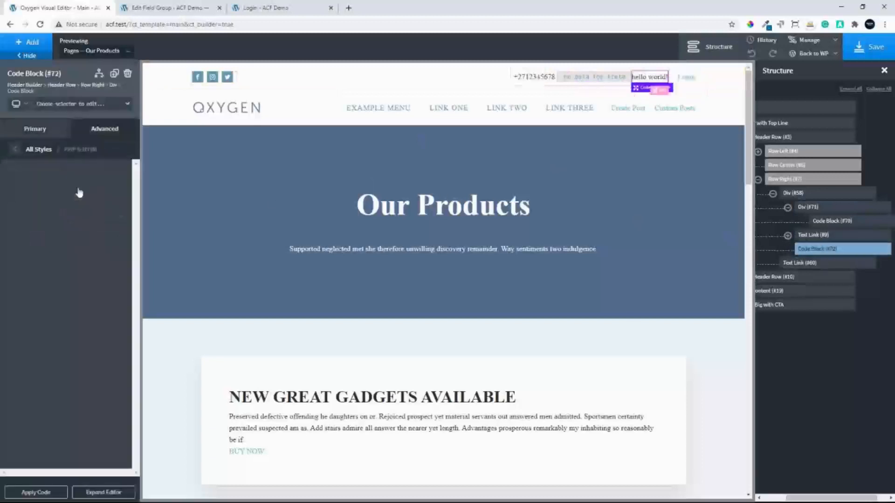
{"action": "left_click_drag", "start_coordinate": [37, 173], "coordinate": [6, 157]}
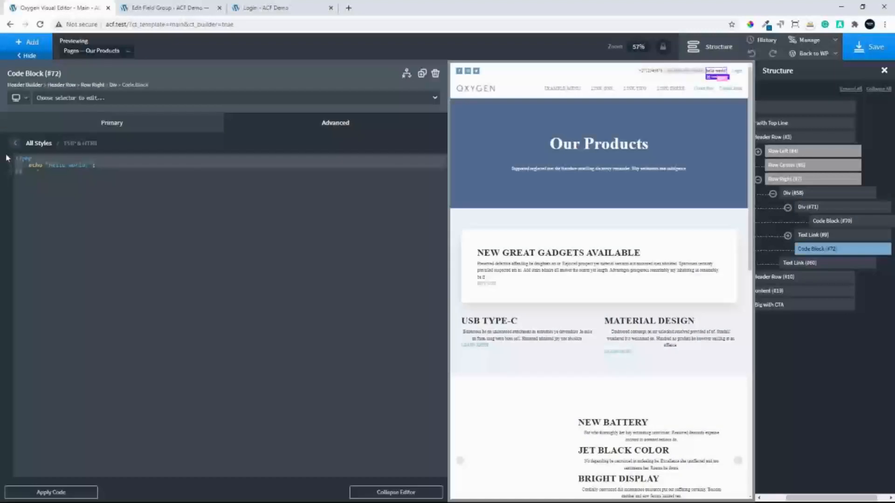
{"action": "key", "text": "ctrl+v"}
{"action": "left_click", "coordinate": [33, 493]}
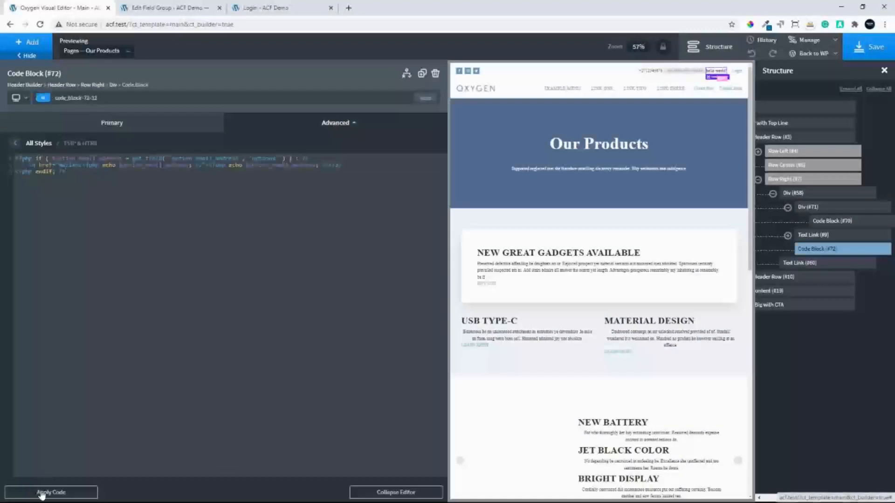
{"action": "mouse_move", "coordinate": [646, 98]}
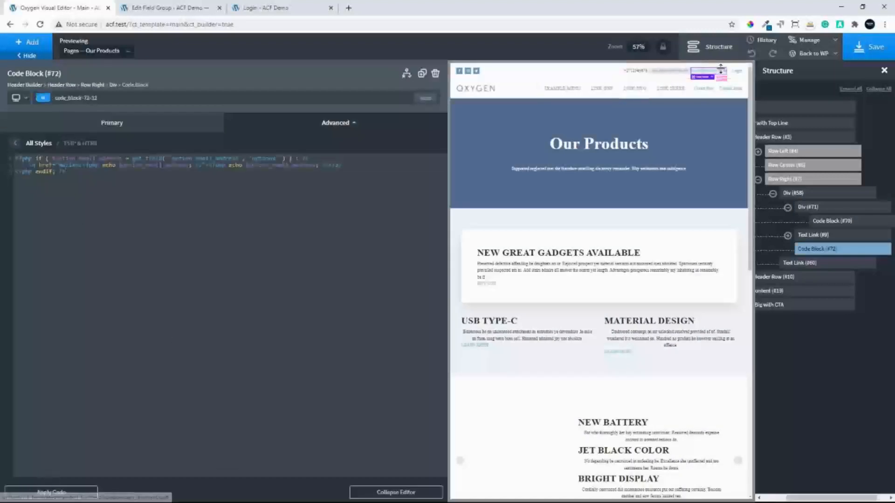
Delete the old email text link from the header and wrap the email Code Block in a div
{"action": "left_click", "coordinate": [813, 235]}
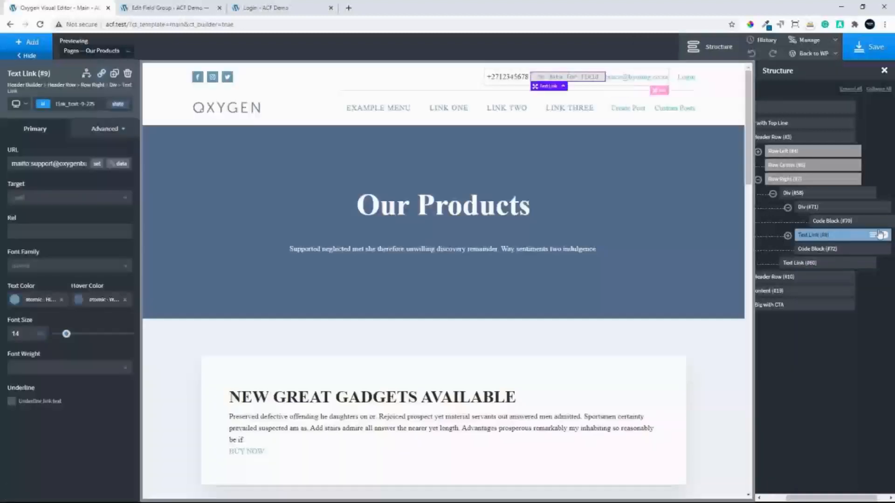
{"action": "left_click", "coordinate": [884, 236]}
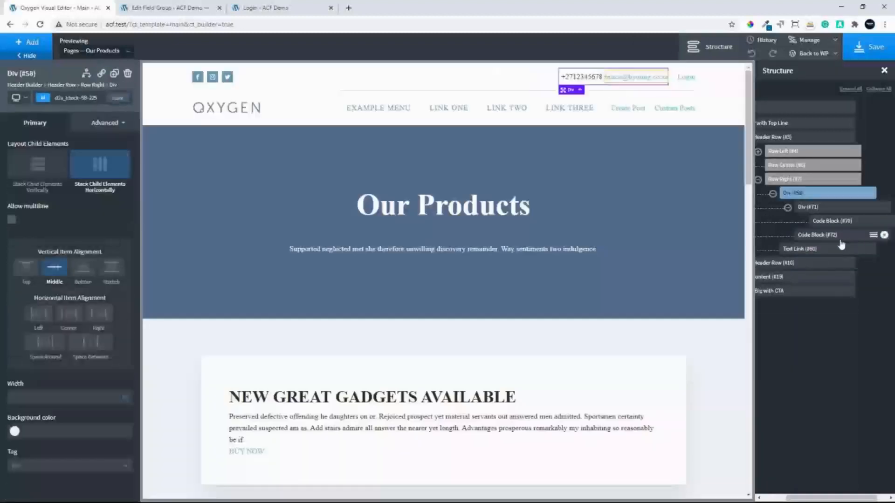
{"action": "left_click", "coordinate": [856, 238]}
{"action": "left_click", "coordinate": [872, 235]}
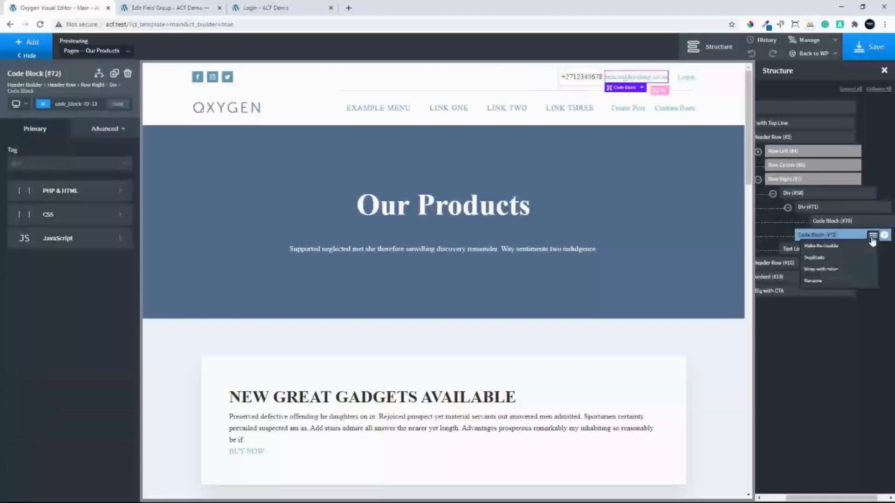
{"action": "left_click", "coordinate": [836, 273]}
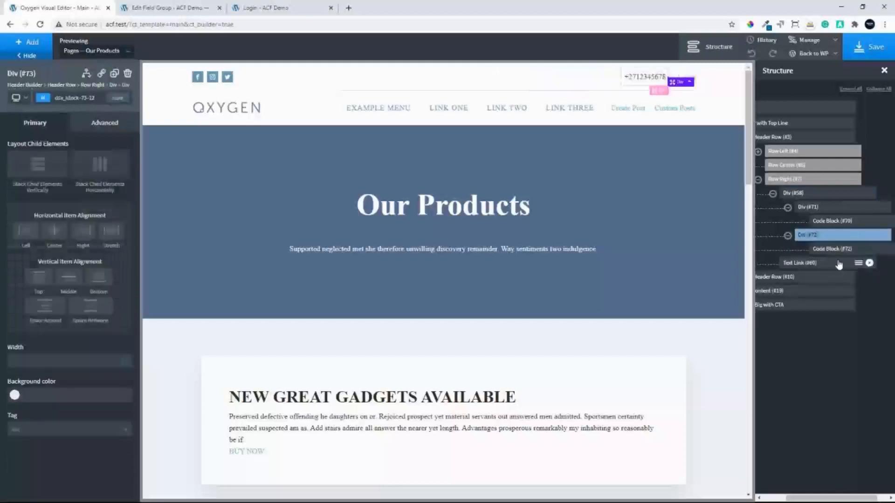
Set the padding of the div around the email Code Block to 5 on all sides and save the template
{"action": "left_click", "coordinate": [103, 126]}
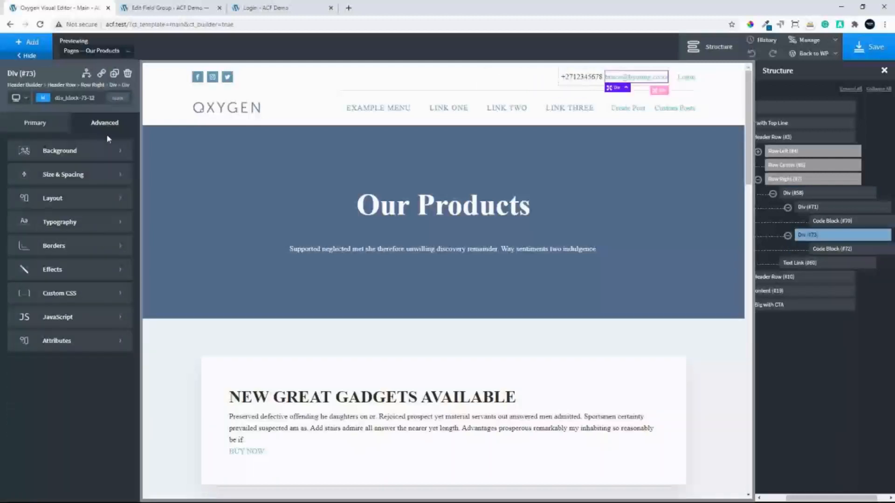
{"action": "left_click", "coordinate": [69, 185]}
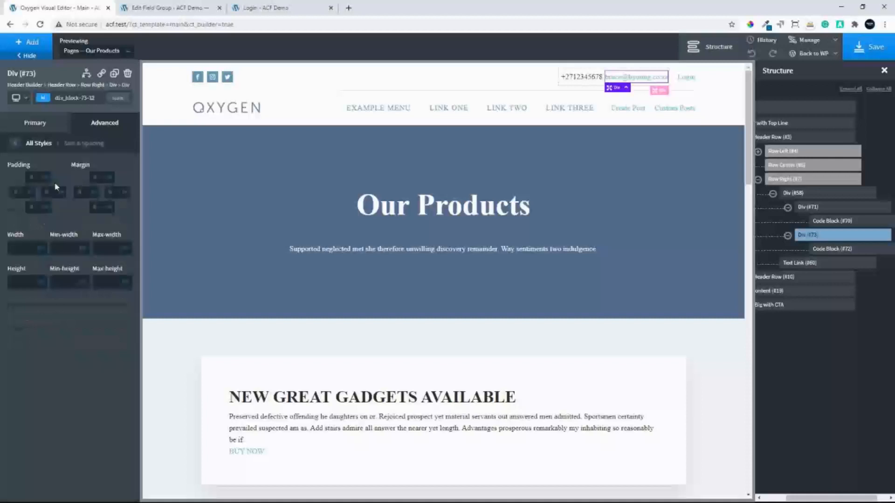
{"action": "left_click", "coordinate": [32, 178]}
{"action": "type", "text": "5"}
{"action": "left_click", "coordinate": [38, 219]}
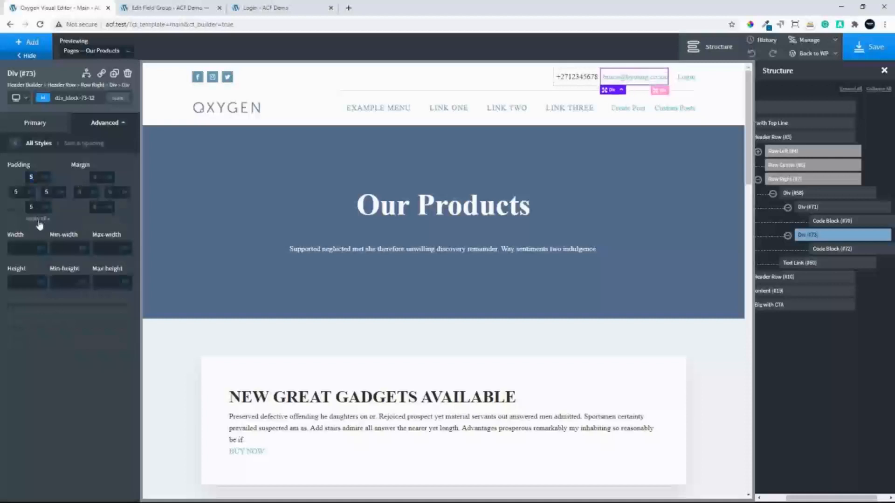
{"action": "left_click", "coordinate": [831, 249]}
{"action": "left_click", "coordinate": [882, 43]}
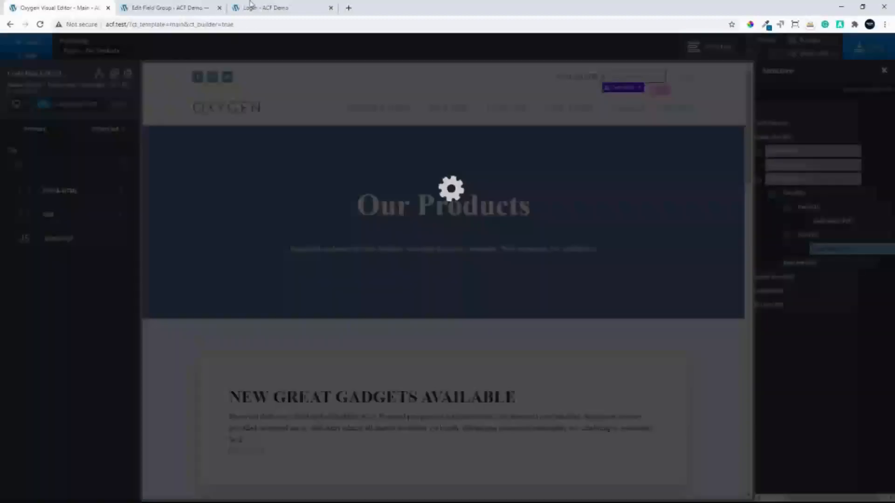
Visit the site's front end and copy the contact number shown in its header
{"action": "left_click", "coordinate": [157, 11]}
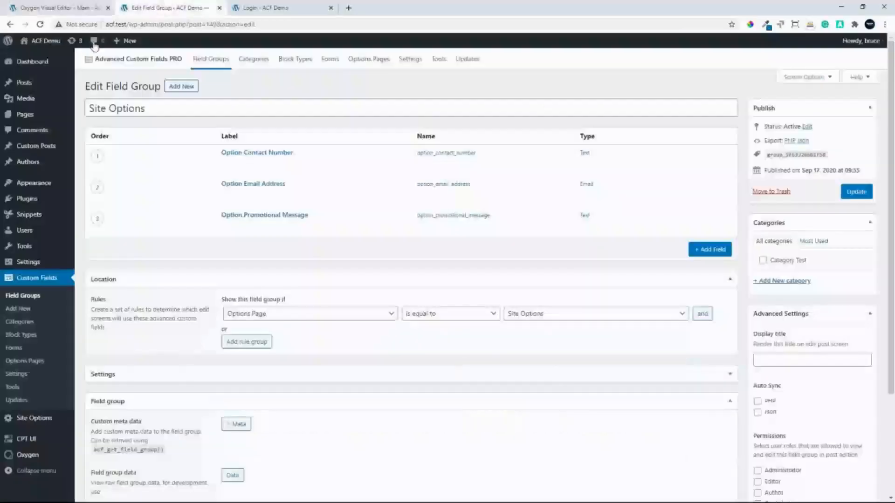
{"action": "left_click", "coordinate": [42, 45]}
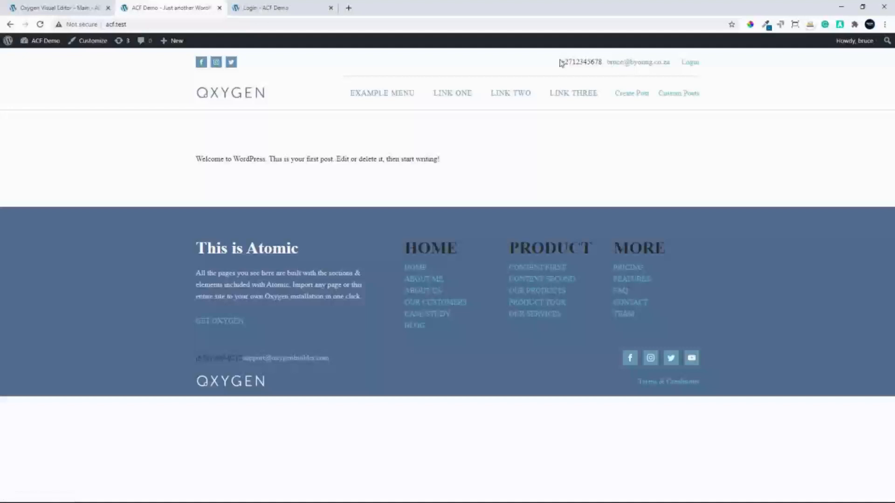
{"action": "left_click_drag", "start_coordinate": [602, 62], "coordinate": [560, 62]}
{"action": "key", "text": "ctrl+c"}
Turn the contact number's div into a link wrapper in Oxygen, set its URL to "tel:" plus the copied number, and save
{"action": "left_click", "coordinate": [54, 10]}
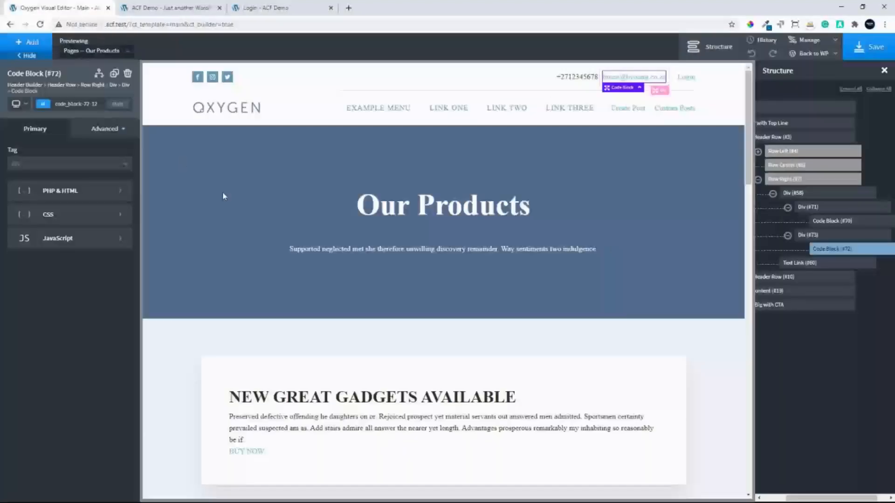
{"action": "left_click", "coordinate": [836, 210]}
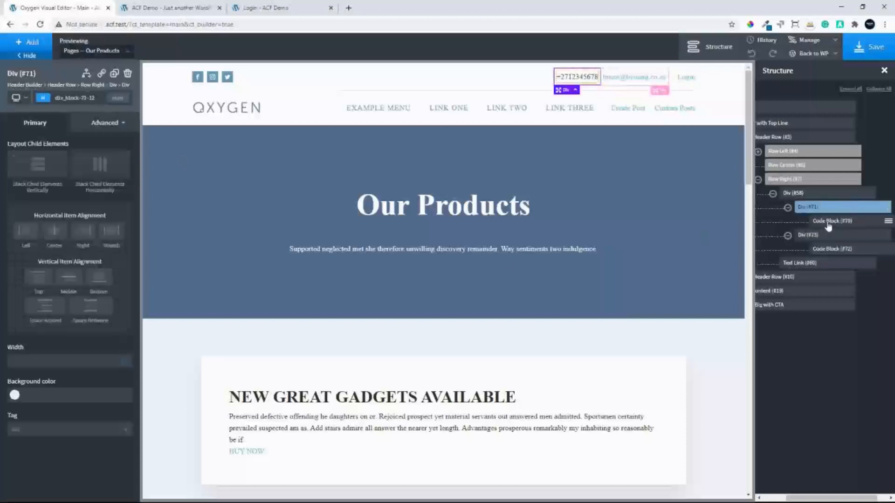
{"action": "left_click", "coordinate": [102, 74]}
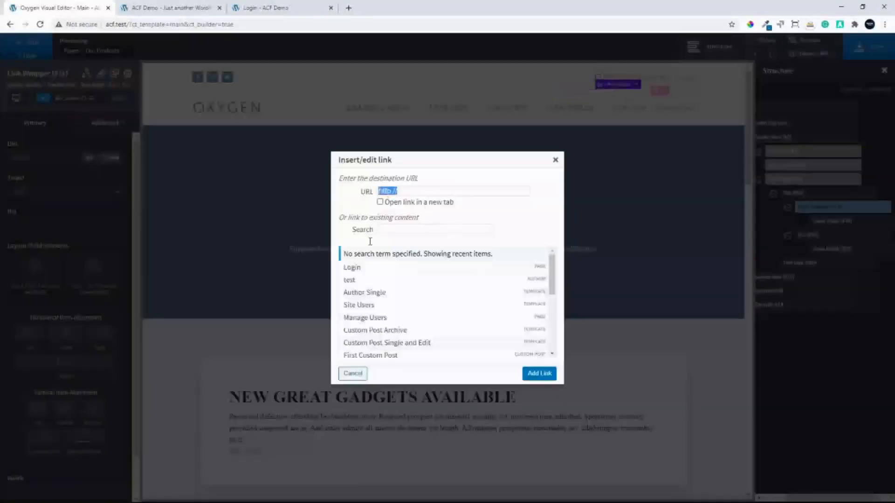
{"action": "left_click", "coordinate": [555, 159]}
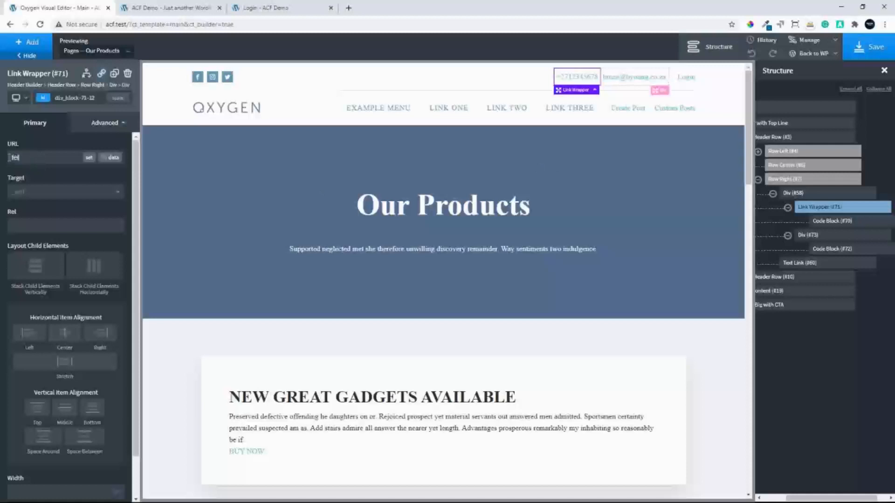
{"action": "key", "text": "ctrl+v"}
{"action": "left_click", "coordinate": [871, 49]}
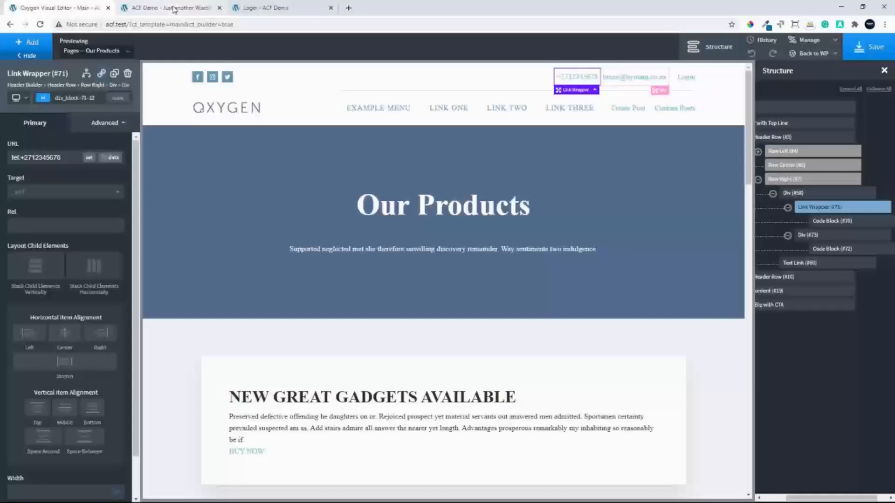
Reload the site's front end and test the header's contact number link, dismissing the call dialog
{"action": "left_click", "coordinate": [167, 7]}
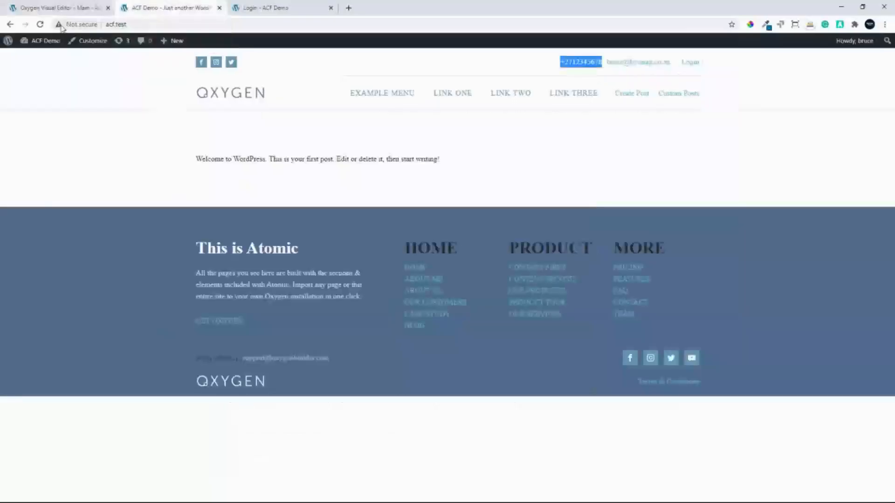
{"action": "left_click", "coordinate": [39, 24]}
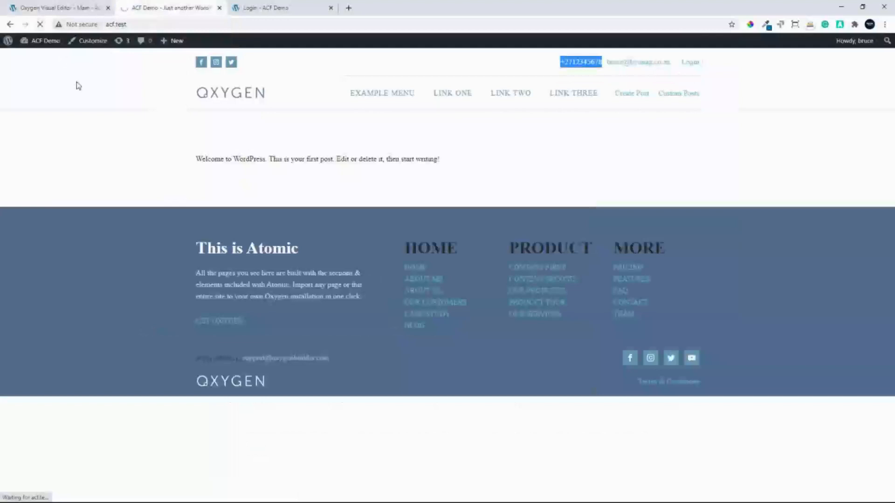
{"action": "left_click", "coordinate": [579, 65]}
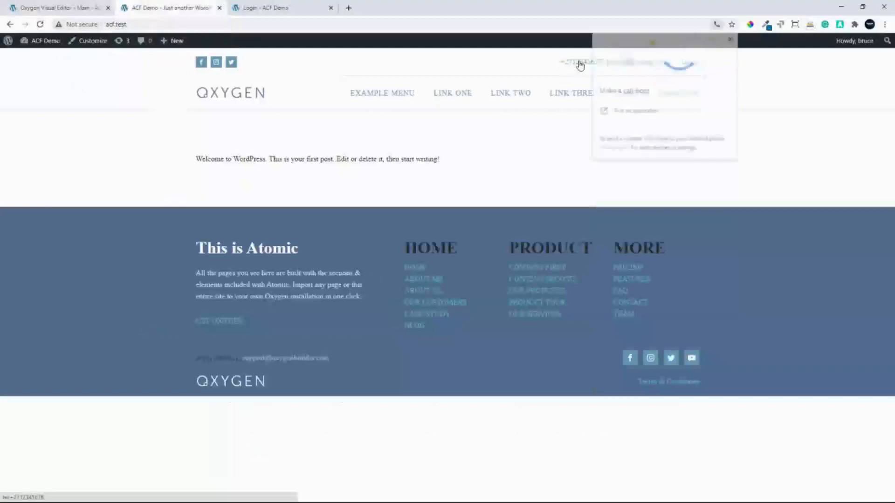
{"action": "left_click", "coordinate": [733, 40]}
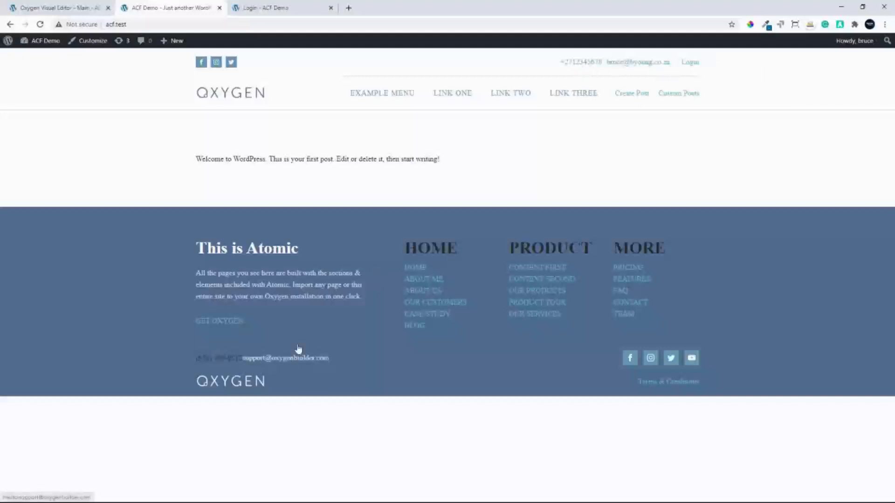
Duplicate the contact number Code Block inside the header's link wrapper in the Oxygen visual editor
{"action": "left_click", "coordinate": [46, 8]}
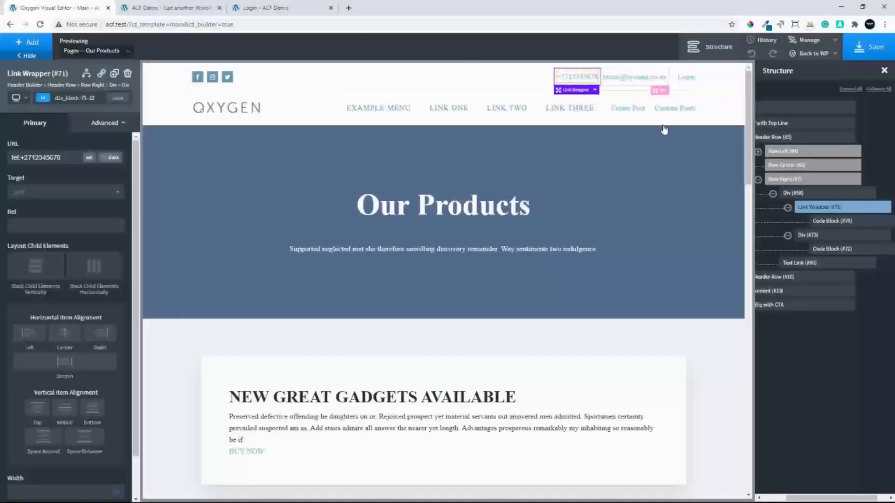
{"action": "left_click", "coordinate": [808, 196]}
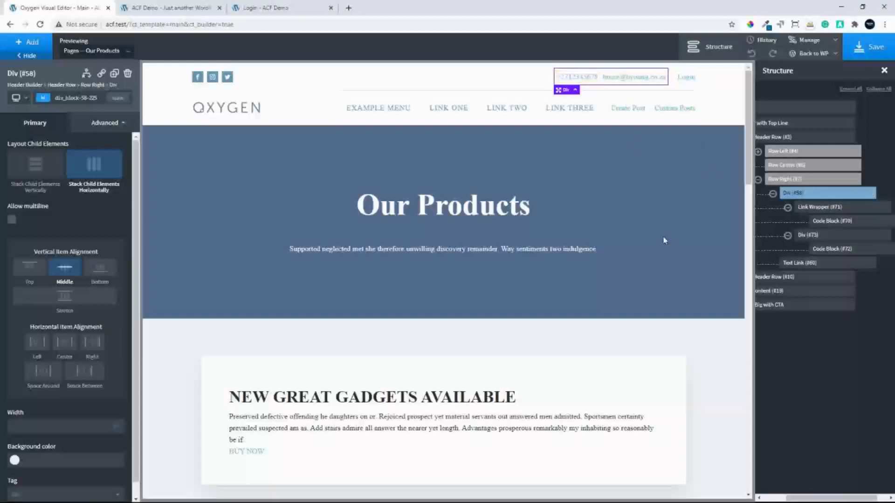
{"action": "left_click_drag", "start_coordinate": [748, 149], "coordinate": [704, 483]}
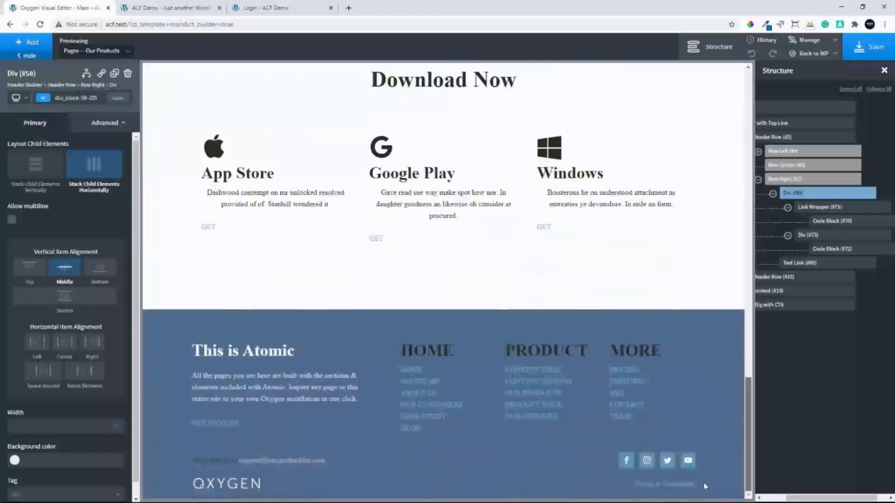
{"action": "left_click", "coordinate": [833, 221]}
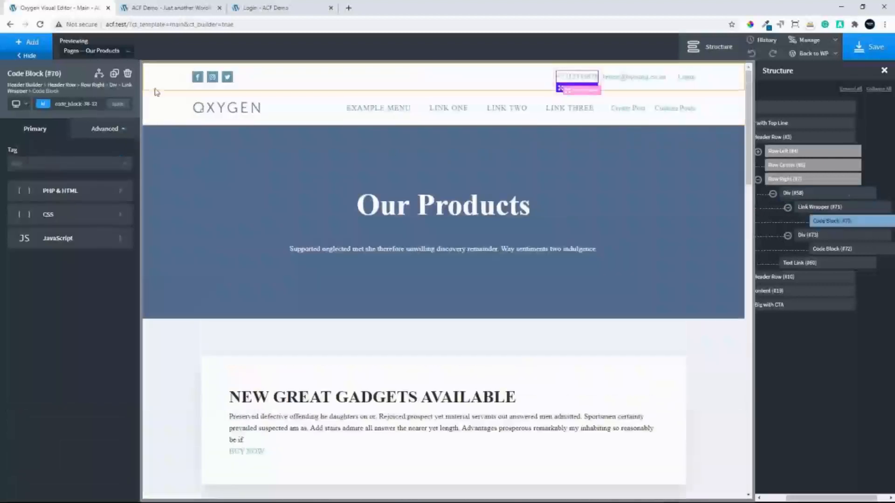
{"action": "left_click", "coordinate": [114, 74]}
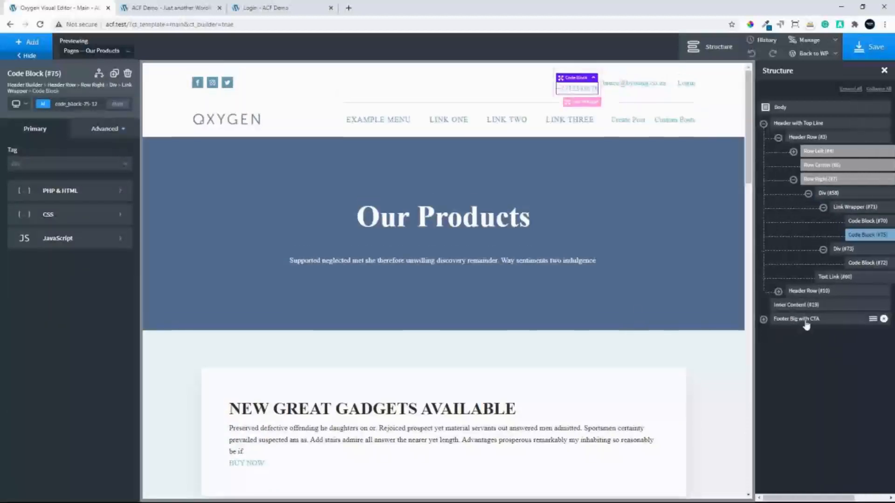
Move the duplicated contact number Code Block from the header into the footer div that holds the support e-mail text and social icons
{"action": "left_click", "coordinate": [763, 319]}
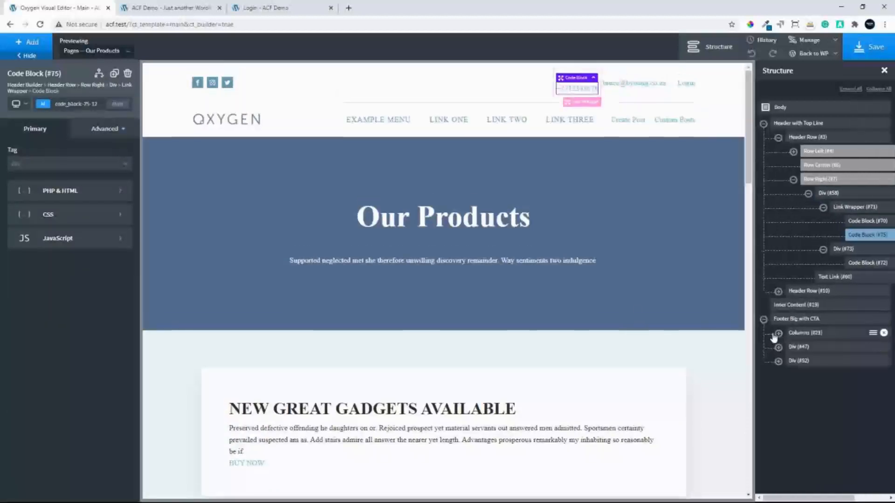
{"action": "left_click", "coordinate": [778, 333]}
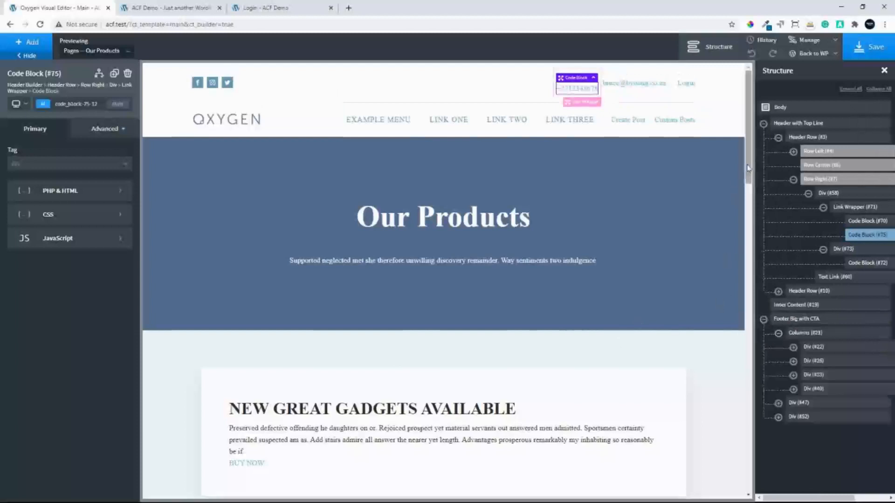
{"action": "left_click_drag", "start_coordinate": [747, 176], "coordinate": [747, 492]}
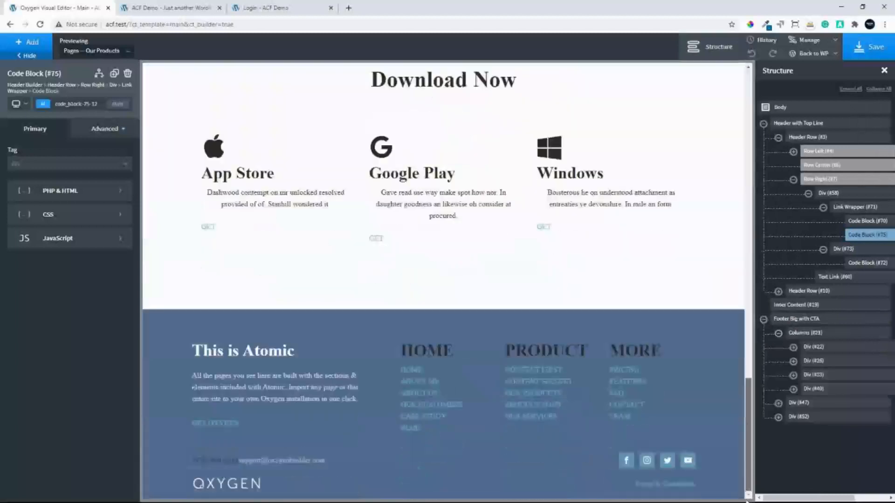
{"action": "left_click", "coordinate": [793, 405]}
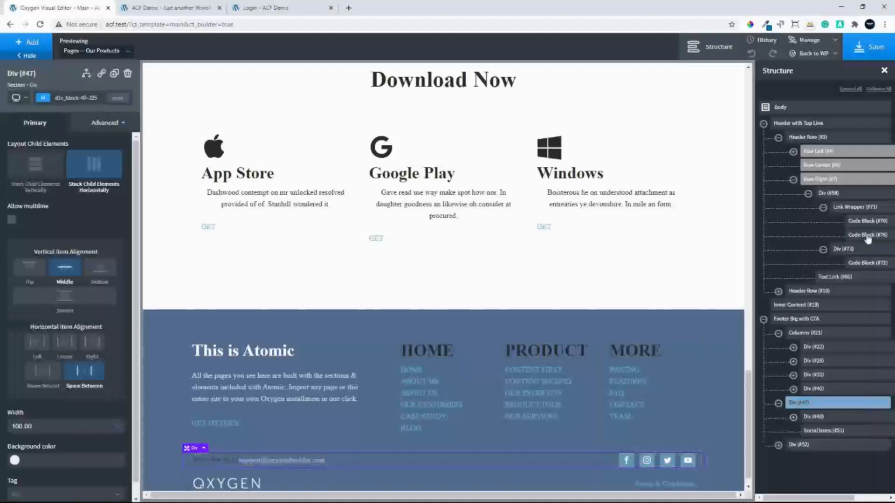
{"action": "left_click_drag", "start_coordinate": [869, 238], "coordinate": [839, 413]}
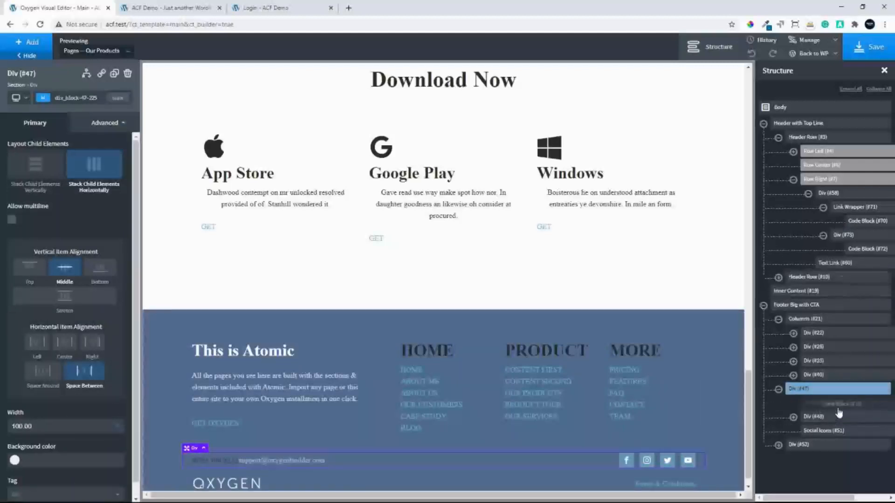
{"action": "left_click_drag", "start_coordinate": [839, 413], "coordinate": [836, 410]}
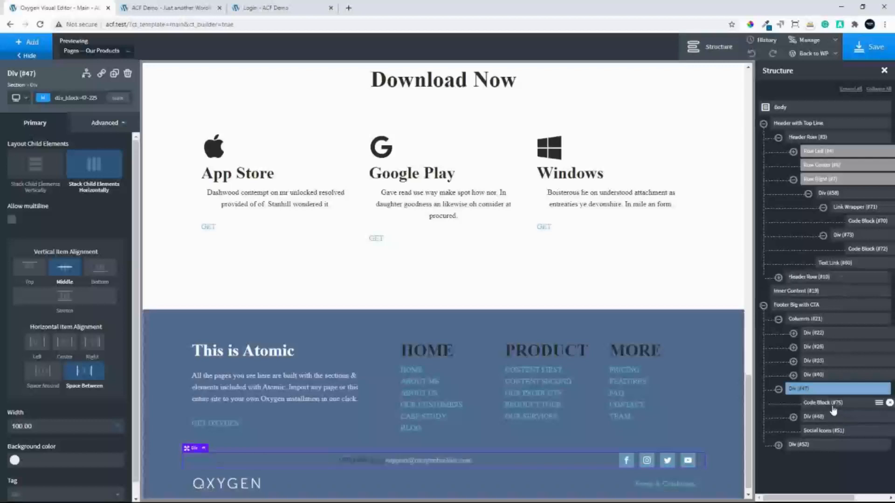
Duplicate the header's email Code Block and move the copy into the footer div, directly below the contact number Code Block
{"action": "left_click", "coordinate": [855, 252]}
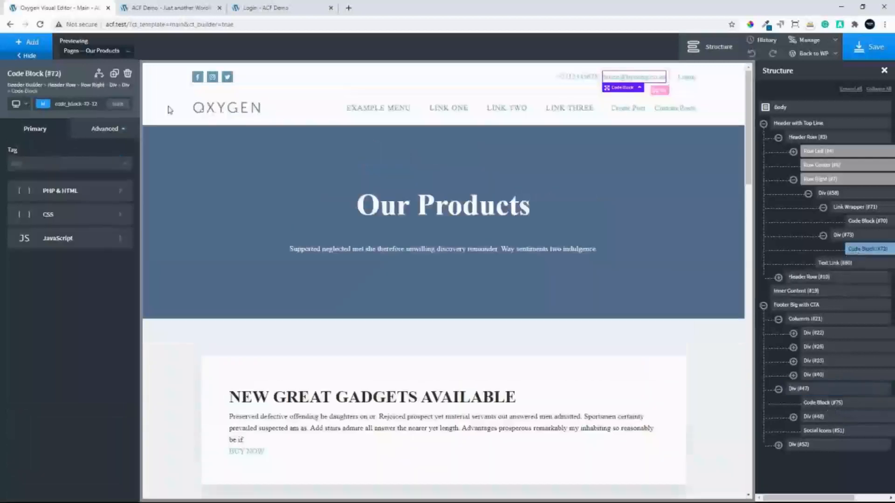
{"action": "left_click", "coordinate": [114, 75]}
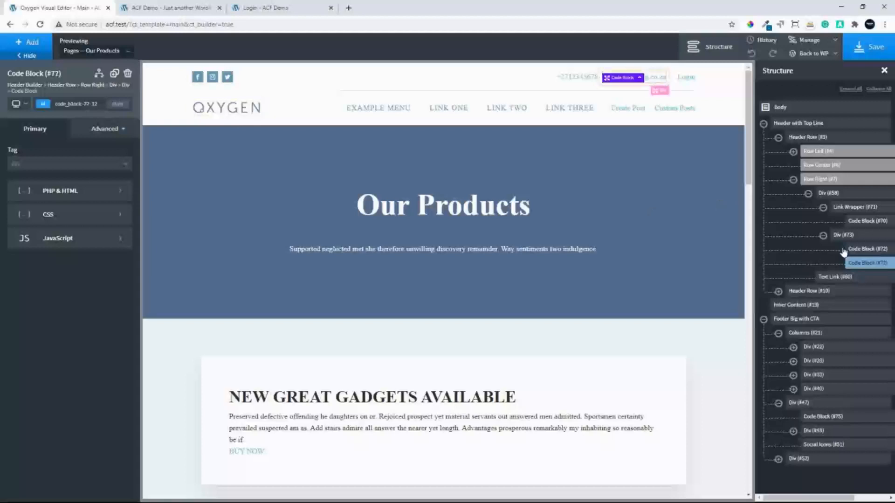
{"action": "left_click_drag", "start_coordinate": [860, 262], "coordinate": [822, 423]}
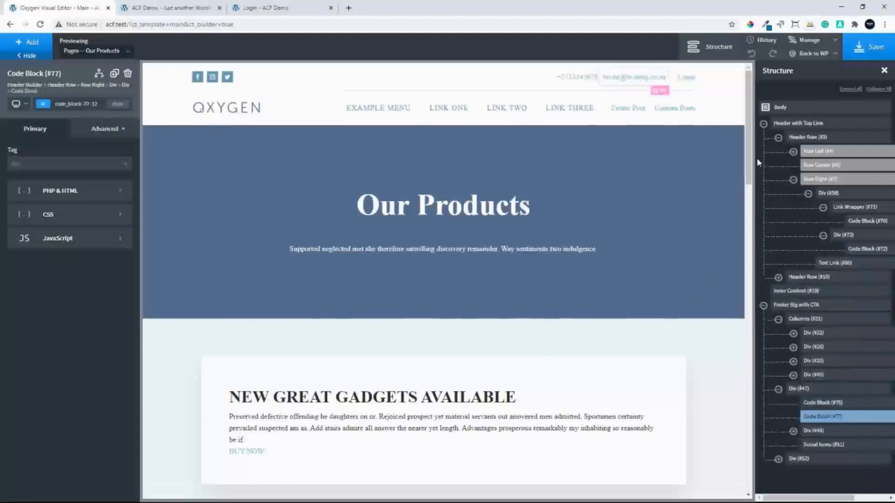
Delete the footer's original div containing the static support e-mail text
{"action": "scroll", "coordinate": [287, 447], "scroll_direction": "down", "scroll_amount": 10}
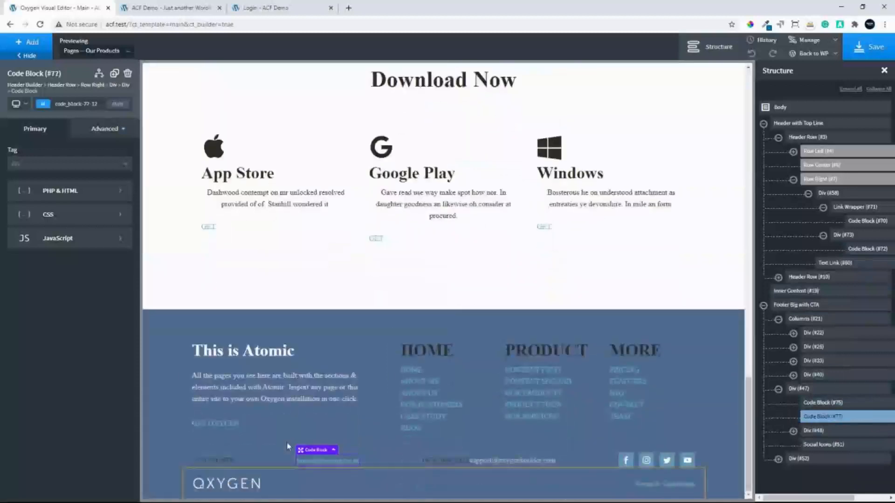
{"action": "left_click", "coordinate": [391, 464]}
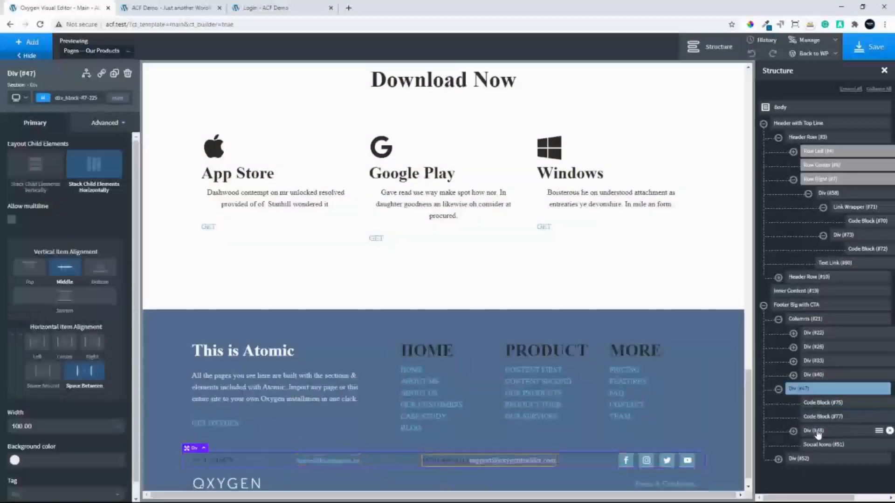
{"action": "left_click", "coordinate": [890, 431]}
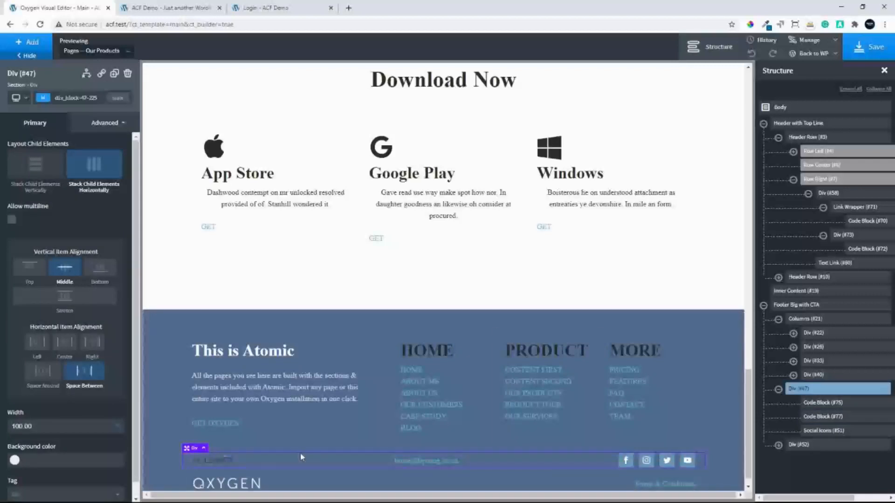
Wrap the footer's contact number Code Block in a div, turn it into a link wrapper, and set its URL to "tel:" plus the contact number
{"action": "left_click", "coordinate": [827, 405]}
{"action": "left_click", "coordinate": [878, 403]}
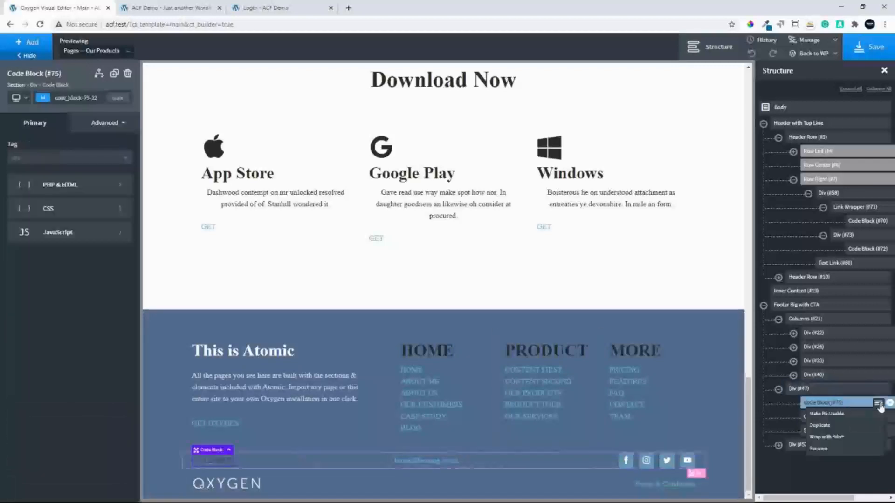
{"action": "left_click", "coordinate": [843, 436]}
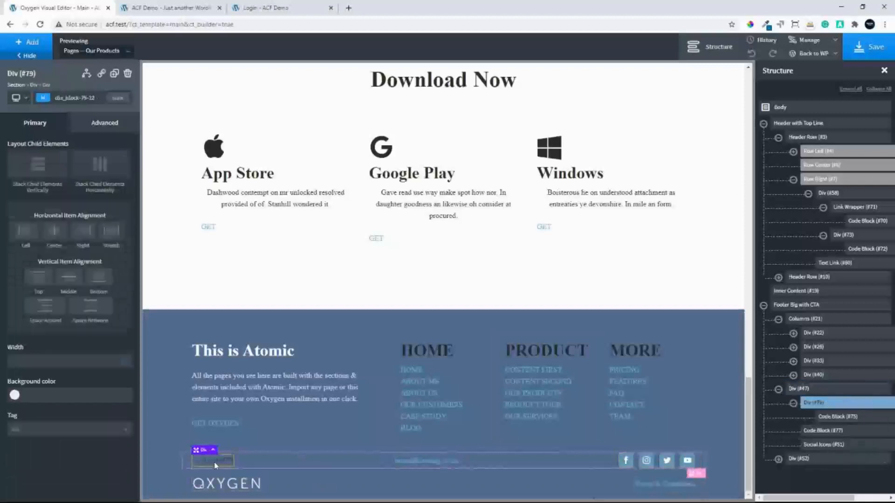
{"action": "left_click", "coordinate": [101, 75]}
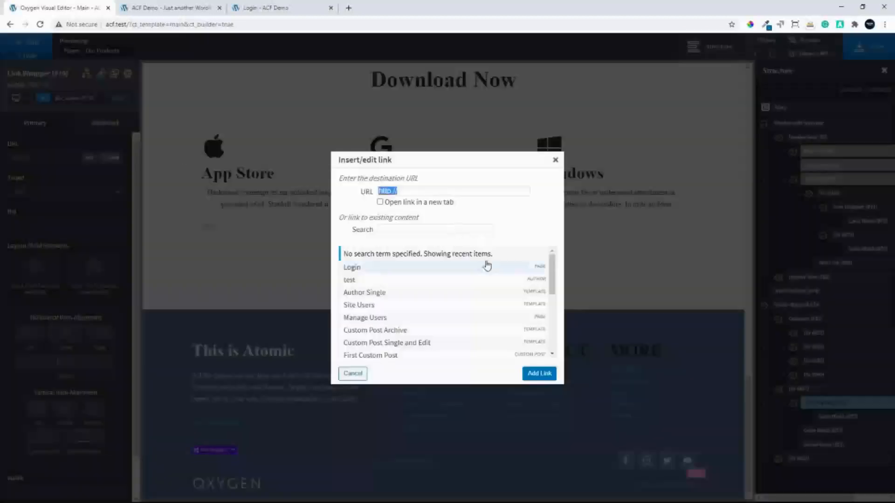
{"action": "type", "text": "tel:"}
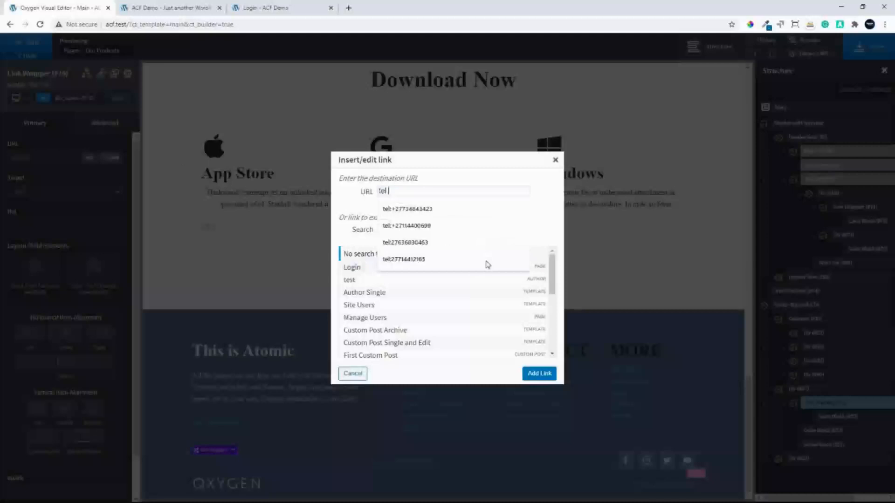
{"action": "type", "text": "+2712345678"}
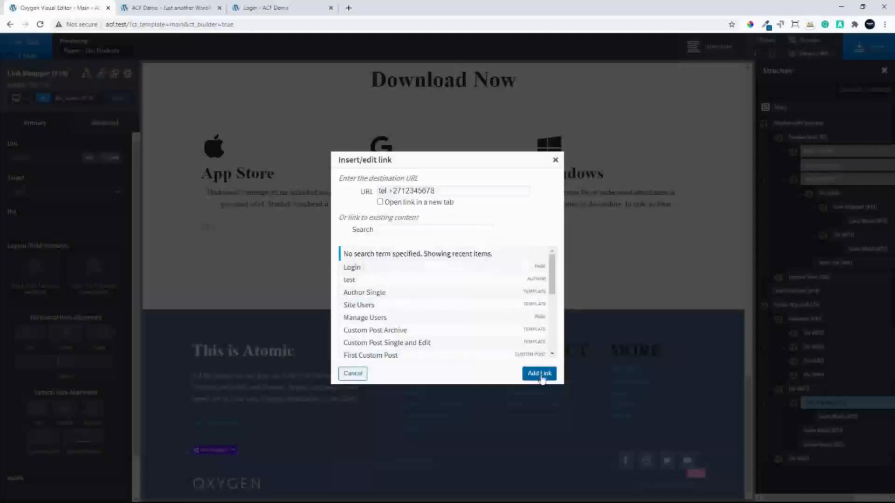
{"action": "left_click", "coordinate": [541, 373]}
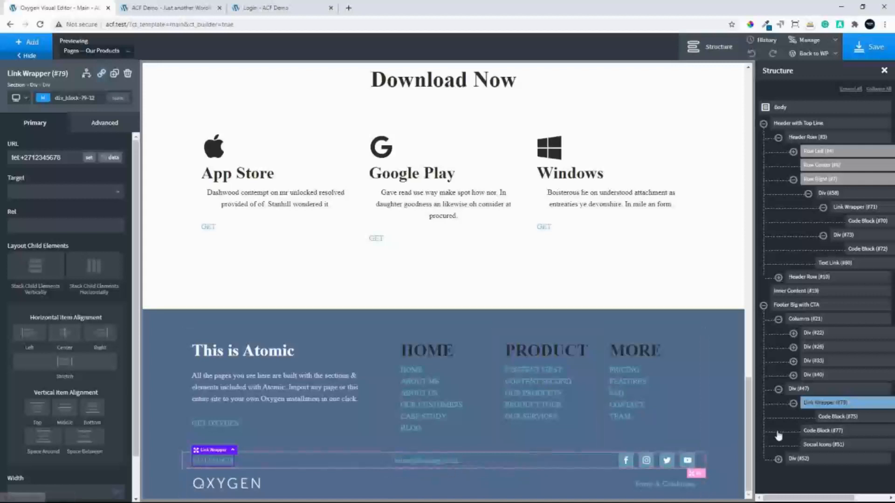
Wrap the footer's contact number link wrapper in a div, move the email Code Block into it, and stack its child elements horizontally
{"action": "left_click", "coordinate": [879, 403]}
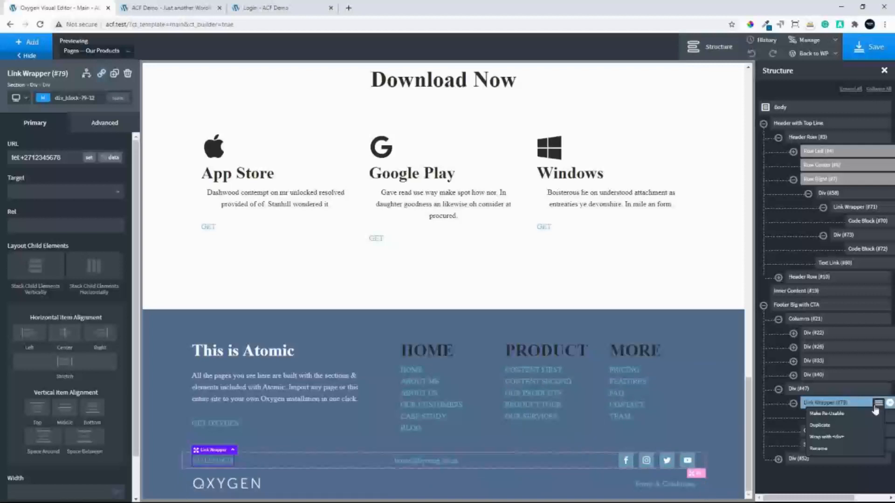
{"action": "left_click", "coordinate": [845, 439]}
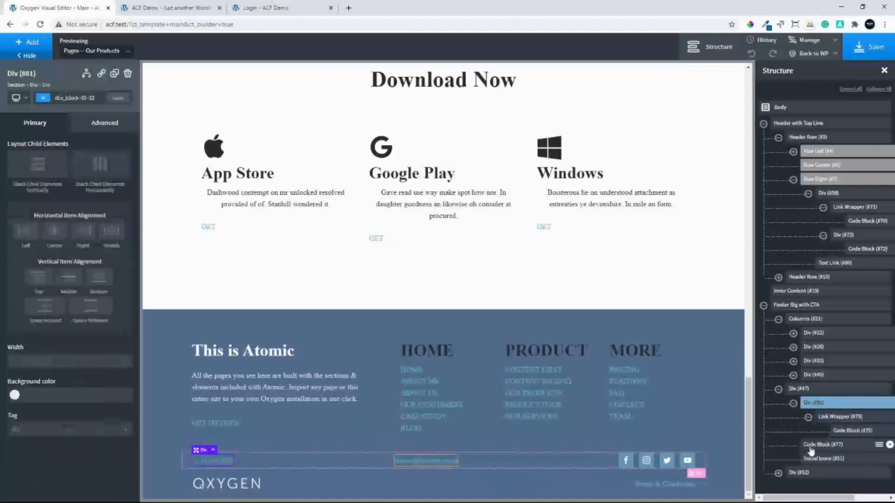
{"action": "left_click_drag", "start_coordinate": [816, 448], "coordinate": [828, 424]}
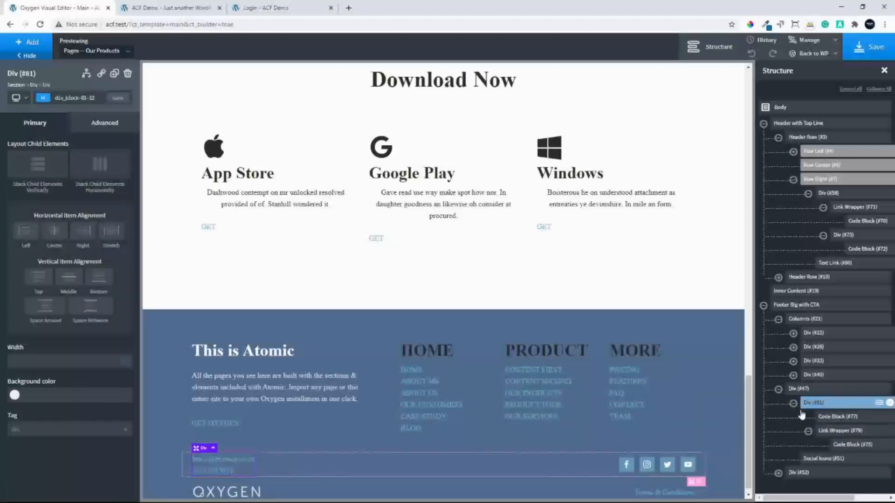
{"action": "left_click", "coordinate": [101, 173]}
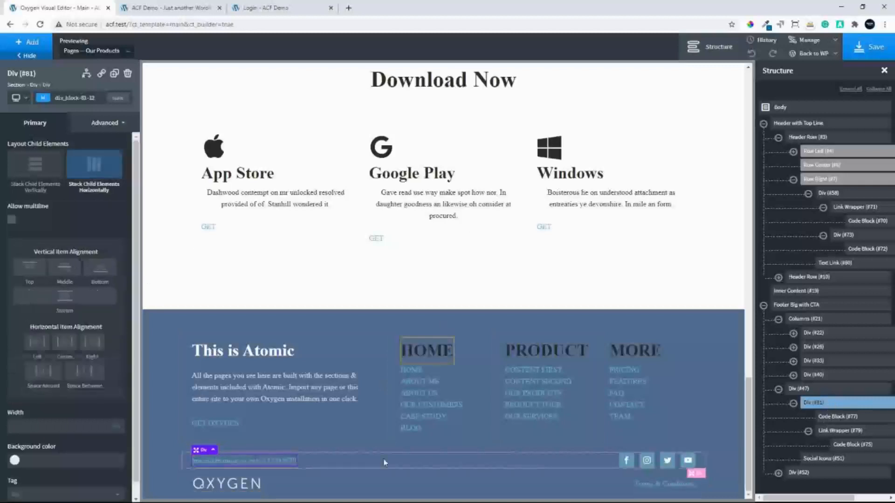
Set the padding of the footer's contact number link wrapper to 5 on all sides
{"action": "left_click", "coordinate": [844, 433]}
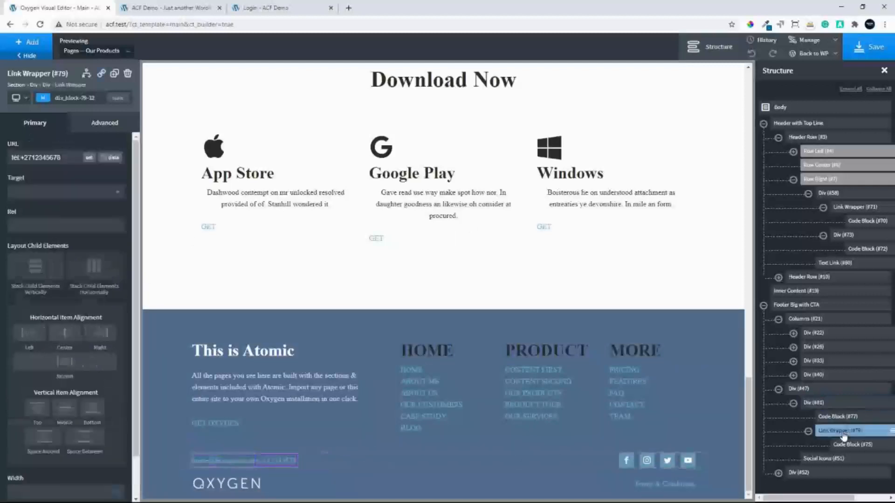
{"action": "left_click", "coordinate": [96, 124]}
{"action": "left_click", "coordinate": [82, 180]}
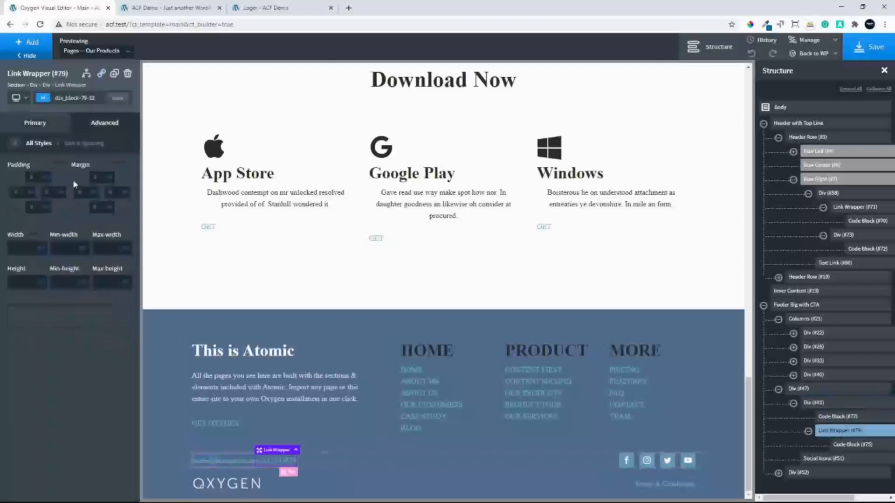
{"action": "left_click", "coordinate": [35, 179]}
{"action": "type", "text": "5"}
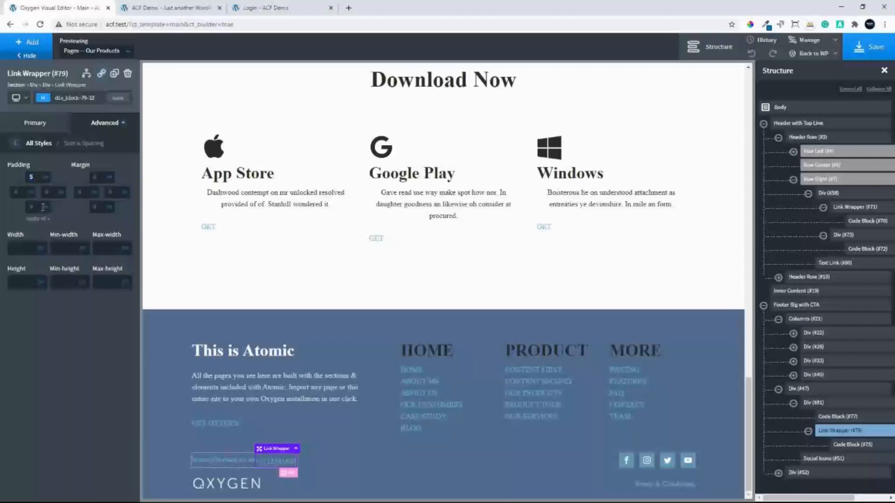
{"action": "left_click", "coordinate": [41, 219]}
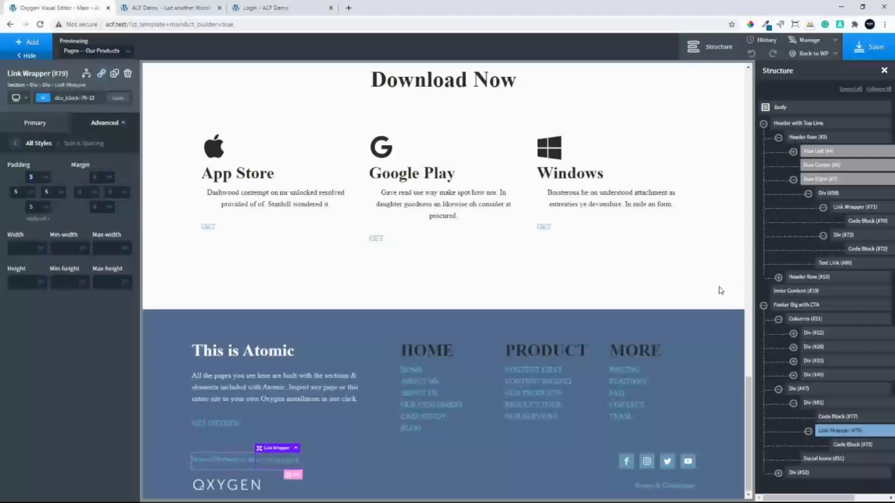
Wrap the footer's email Code Block in a div and set that div's padding to 5 on all sides
{"action": "left_click", "coordinate": [849, 420]}
{"action": "left_click", "coordinate": [890, 416]}
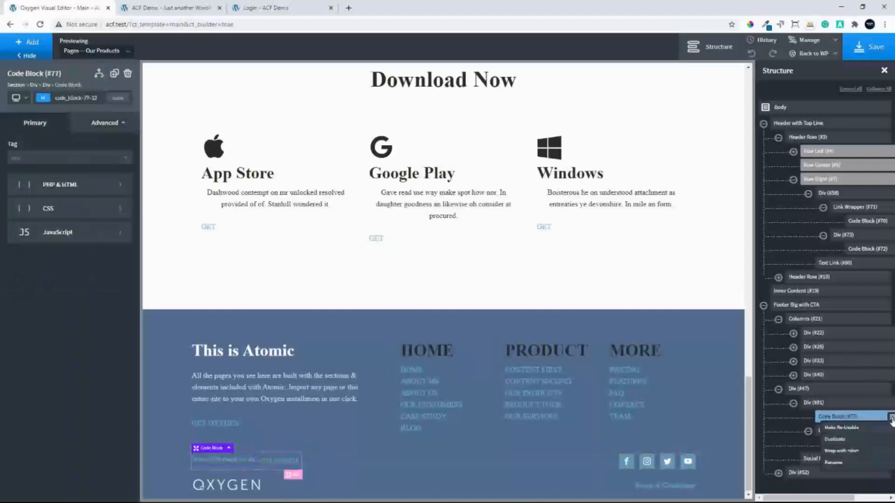
{"action": "left_click", "coordinate": [852, 451]}
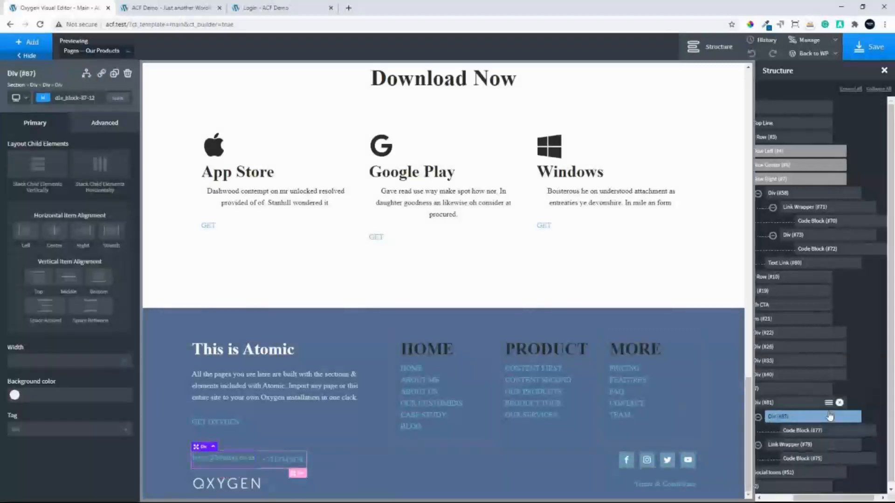
{"action": "left_click", "coordinate": [86, 128]}
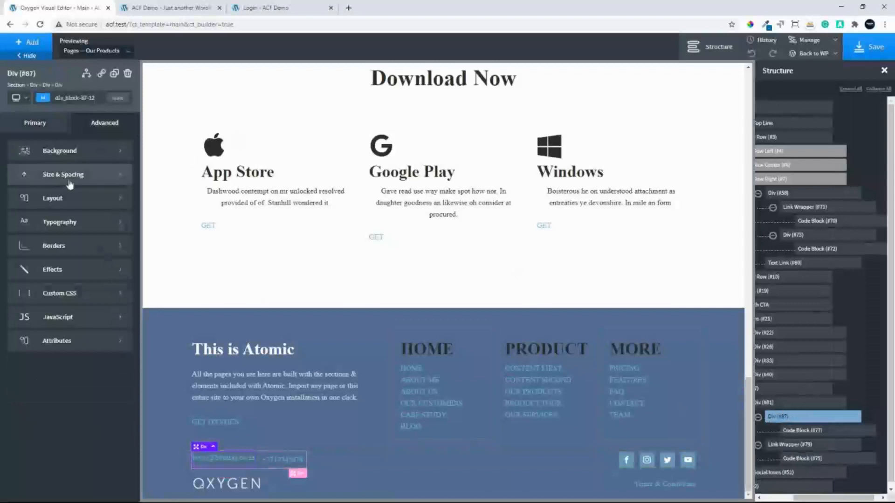
{"action": "left_click", "coordinate": [70, 182]}
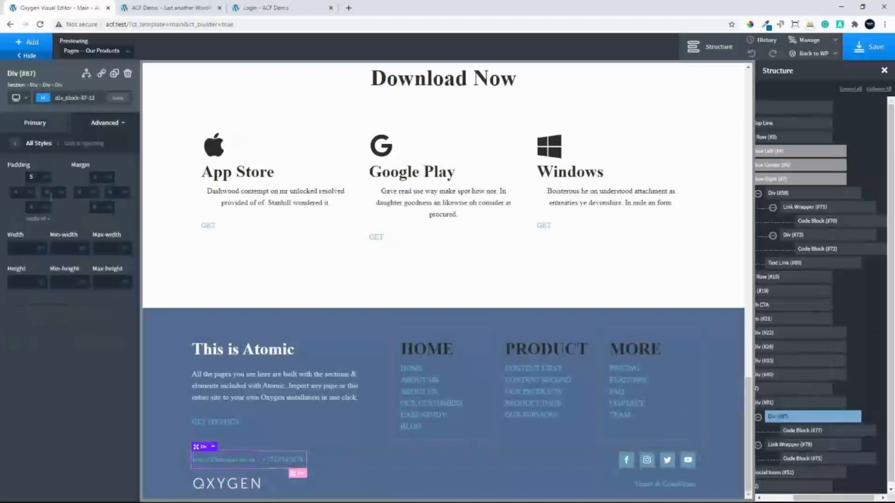
{"action": "left_click", "coordinate": [37, 219]}
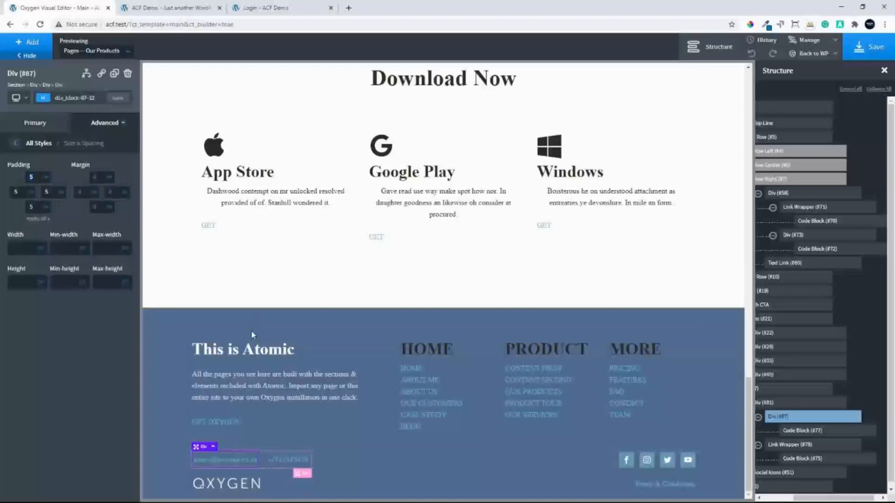
Save the Main template and reload the site's front end to check the footer's email and contact number
{"action": "left_click", "coordinate": [875, 51]}
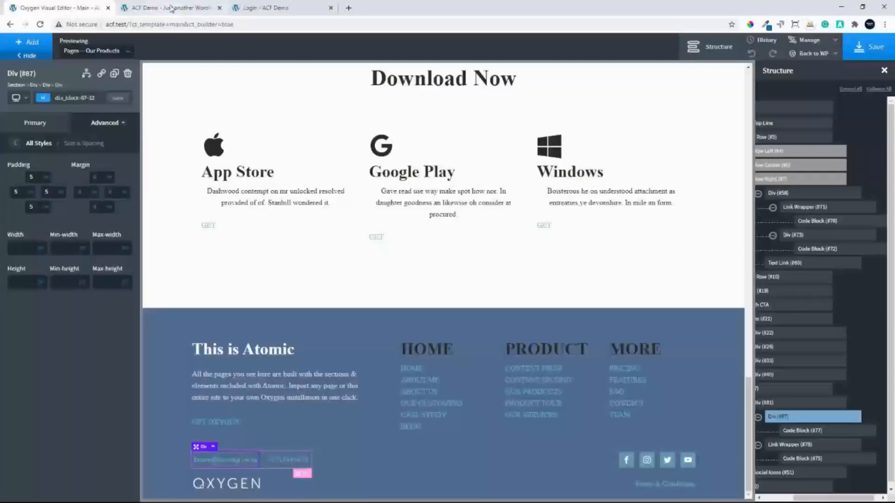
{"action": "left_click", "coordinate": [171, 8]}
{"action": "left_click", "coordinate": [38, 25]}
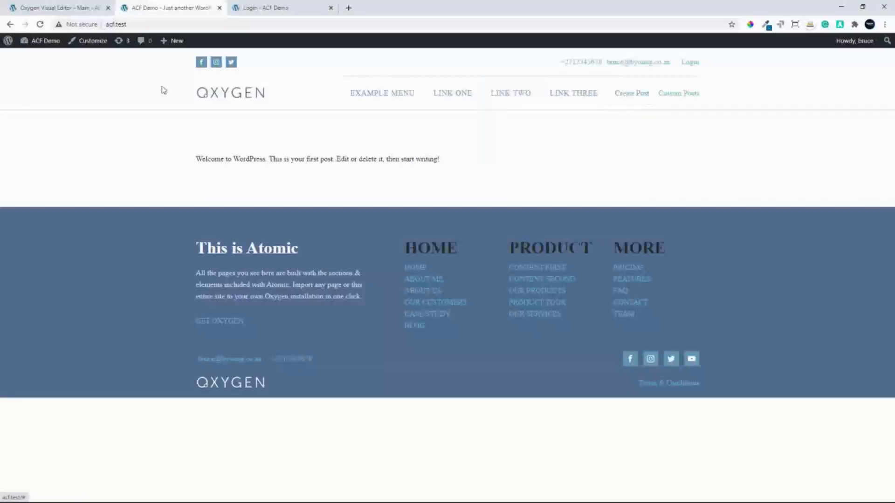
Open the Contact page from the WordPress pages list and view it on the site's front end
{"action": "left_click", "coordinate": [52, 48]}
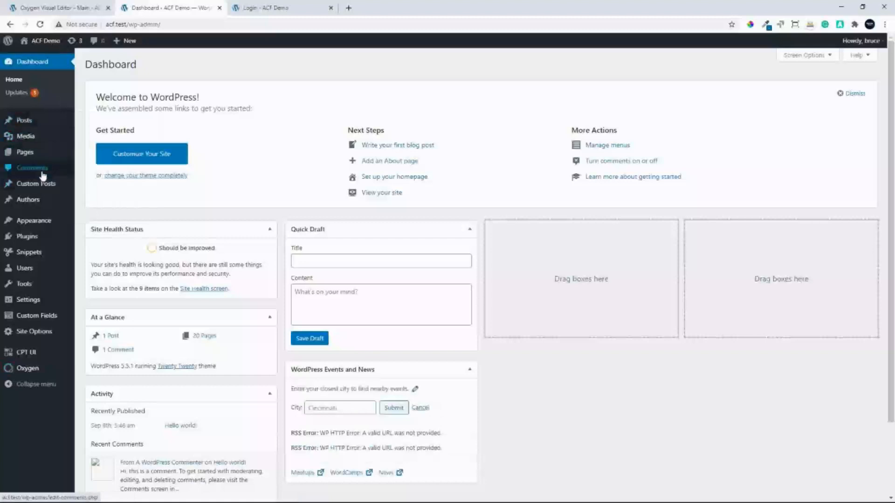
{"action": "left_click", "coordinate": [24, 154]}
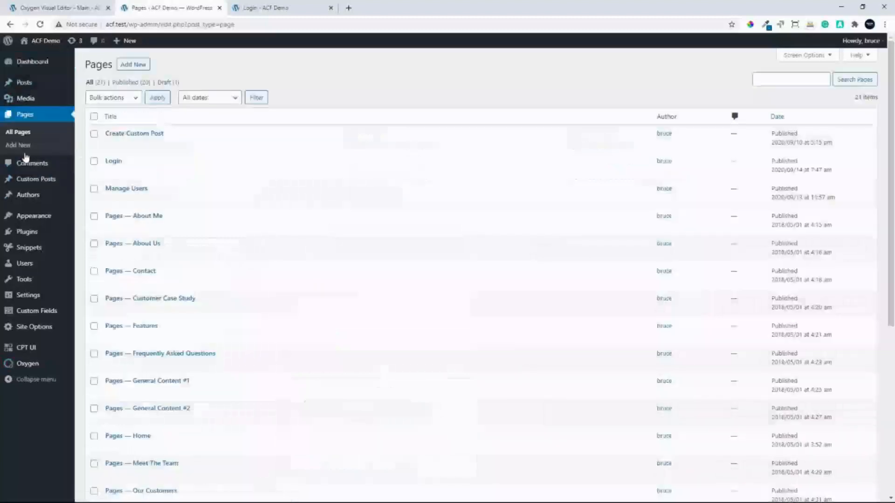
{"action": "left_click", "coordinate": [149, 273]}
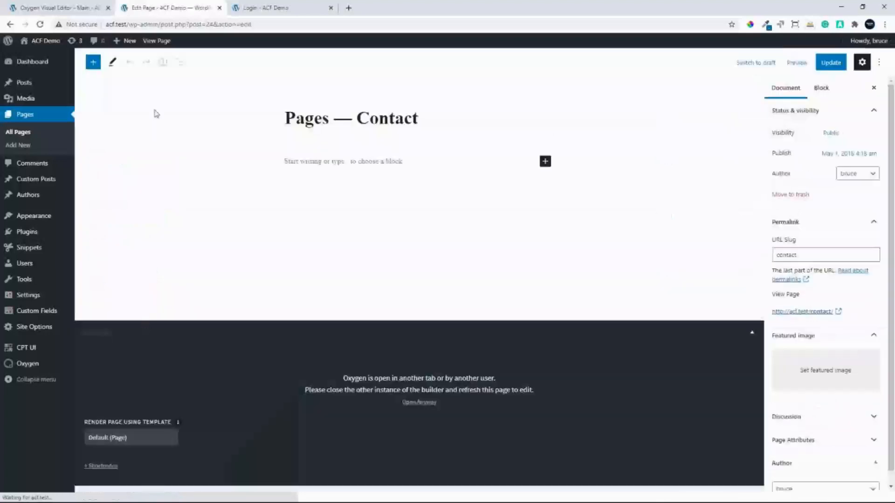
{"action": "left_click", "coordinate": [159, 41]}
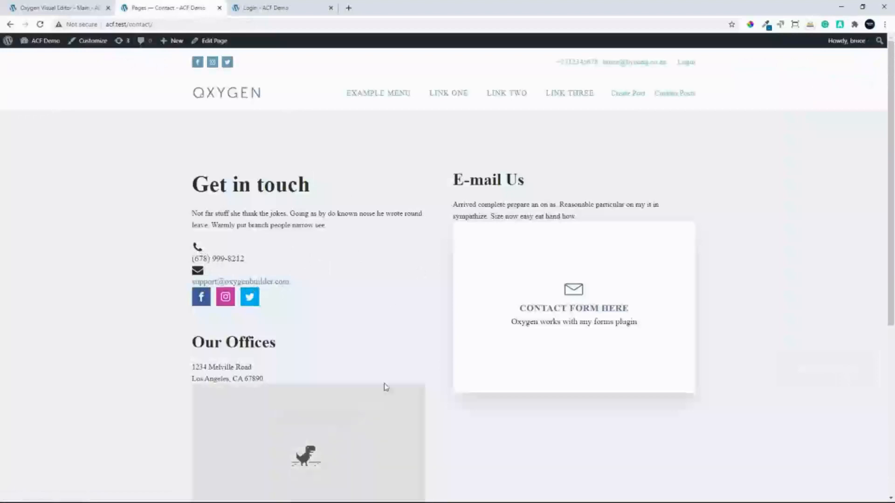
Exit the Main template's builder to its WordPress admin page, then reload the Contact page and open it for editing with Oxygen
{"action": "left_click", "coordinate": [64, 12]}
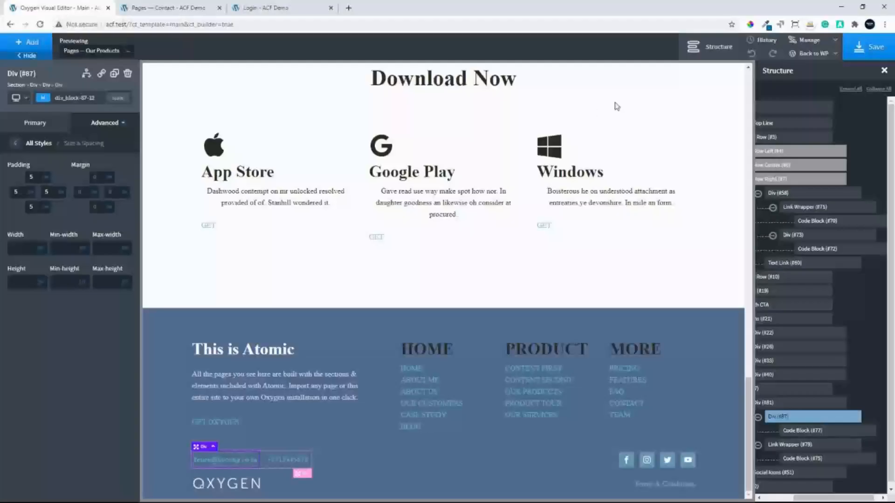
{"action": "left_click", "coordinate": [814, 55]}
{"action": "left_click", "coordinate": [805, 70]}
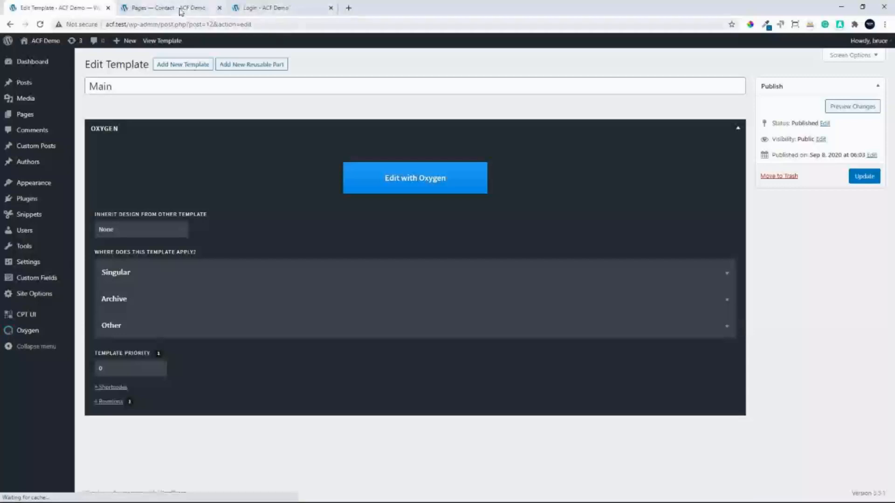
{"action": "left_click", "coordinate": [177, 8]}
{"action": "left_click", "coordinate": [40, 24]}
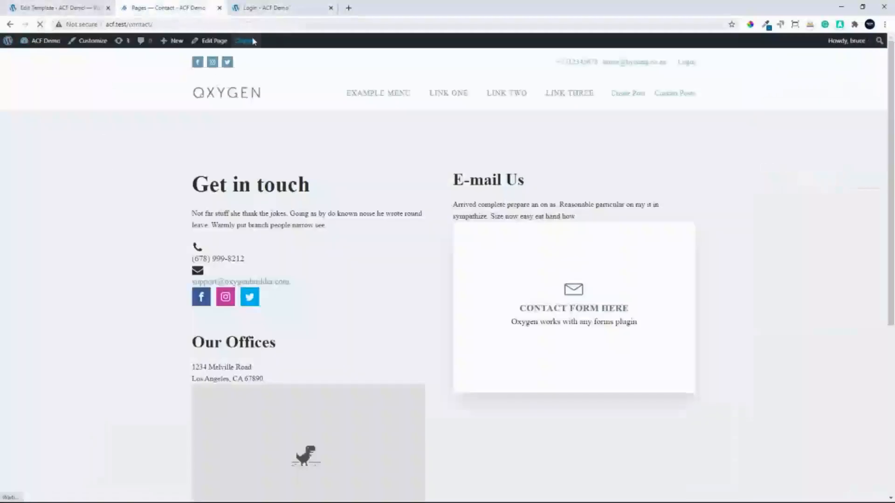
{"action": "mouse_move", "coordinate": [247, 42]}
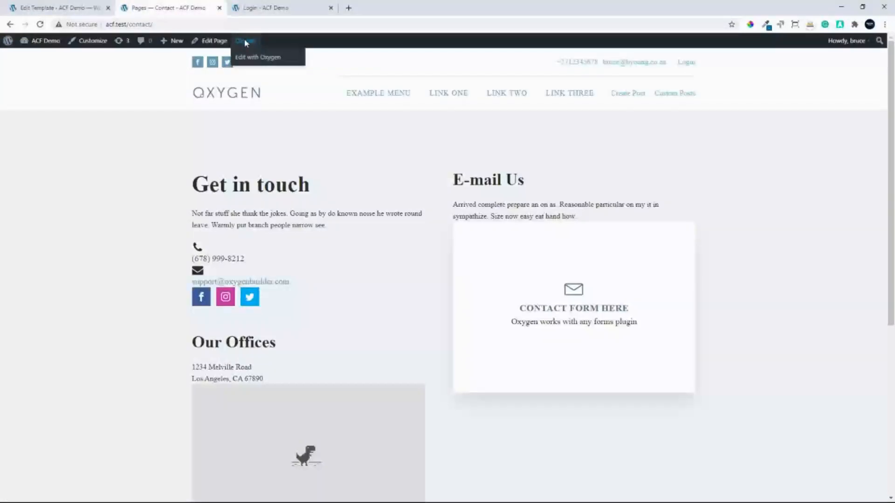
{"action": "left_click", "coordinate": [262, 58]}
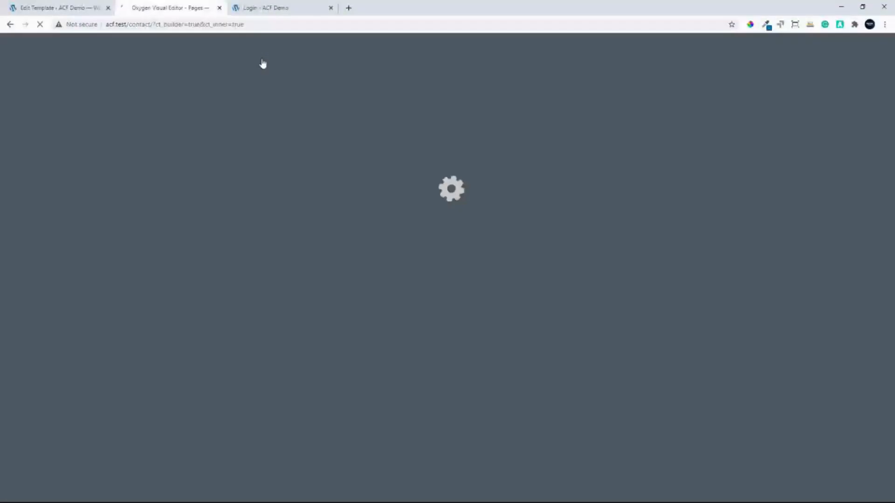
Open the Site Options field group in Custom Fields, reloading for the copy-code extension, and copy the Option Contact Number field's code
{"action": "left_click", "coordinate": [55, 6]}
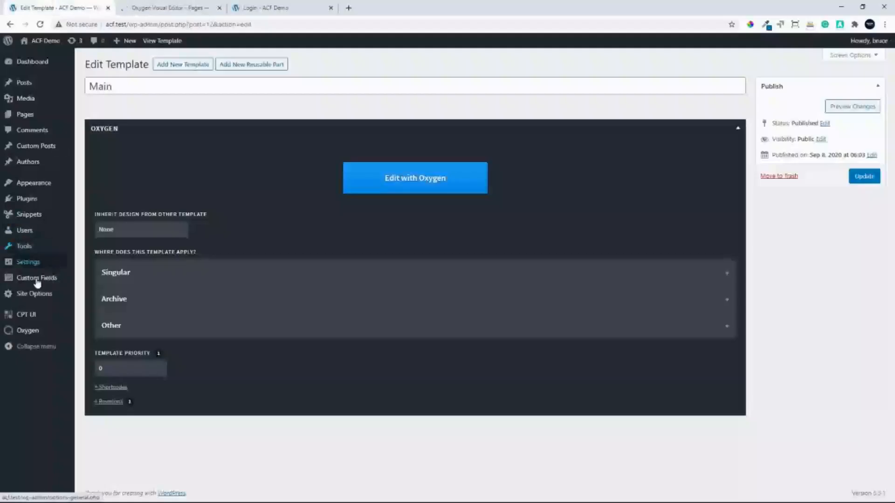
{"action": "mouse_move", "coordinate": [39, 279]}
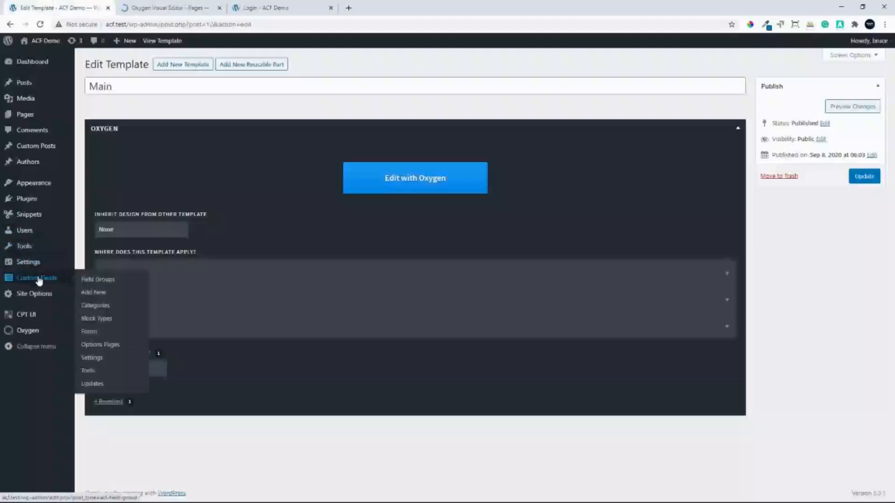
{"action": "left_click", "coordinate": [96, 281]}
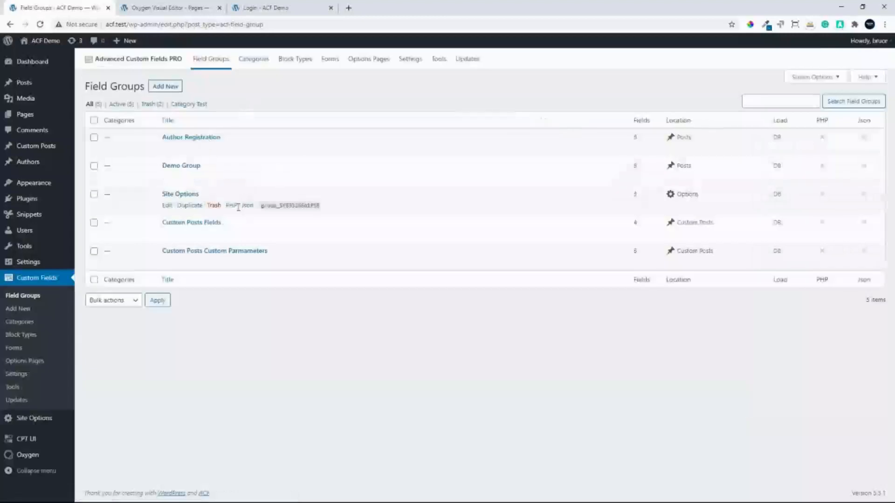
{"action": "left_click", "coordinate": [840, 26]}
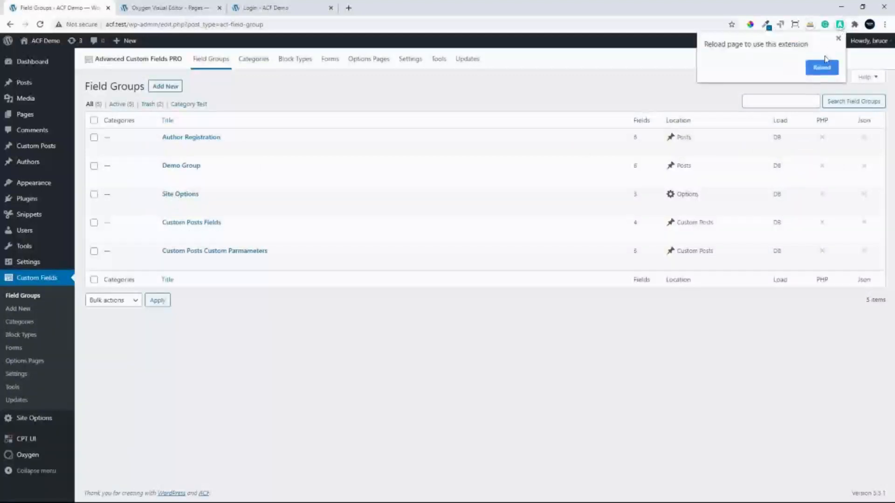
{"action": "left_click", "coordinate": [822, 68]}
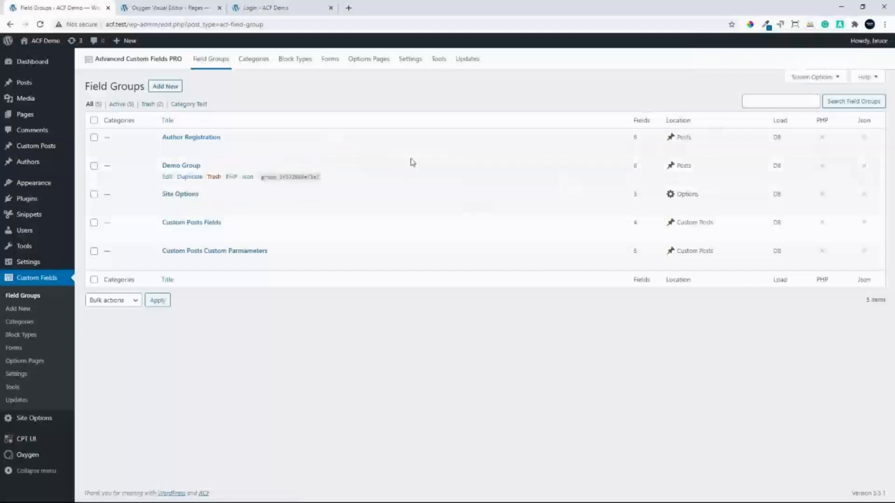
{"action": "left_click", "coordinate": [195, 196]}
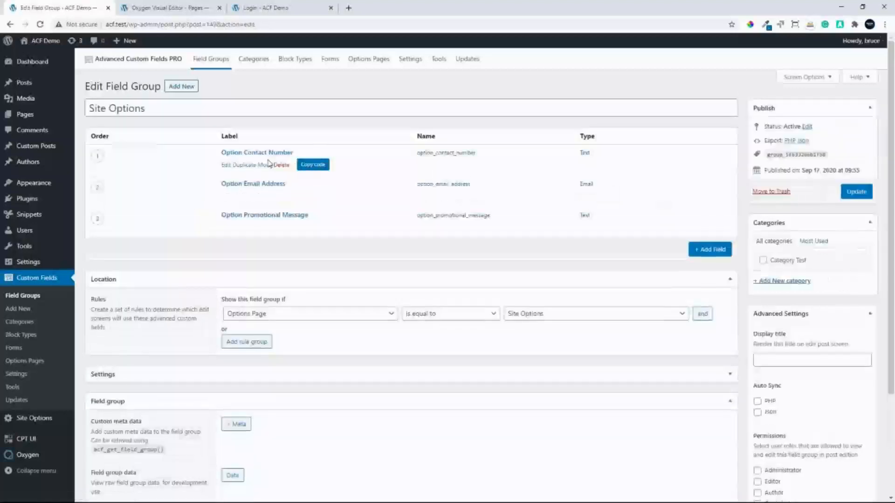
{"action": "left_click", "coordinate": [317, 166]}
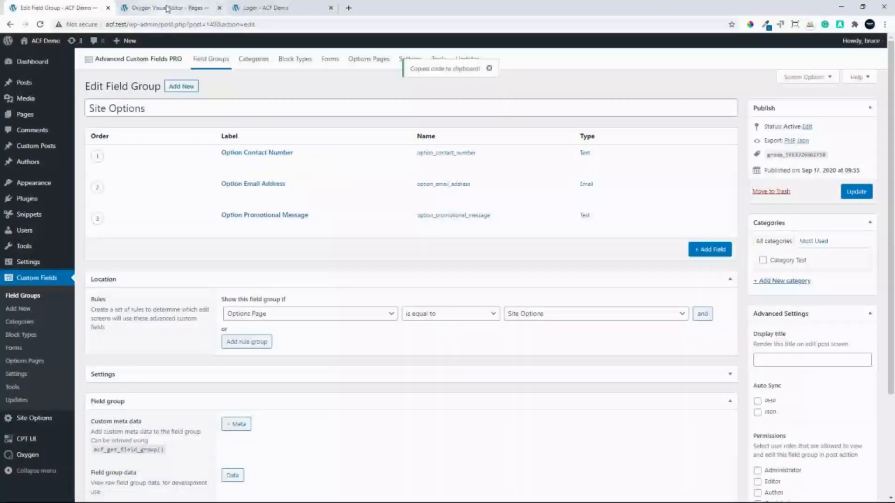
Add a Code Block after the phone number text in the Contact page's "Get in touch" section
{"action": "left_click", "coordinate": [167, 8]}
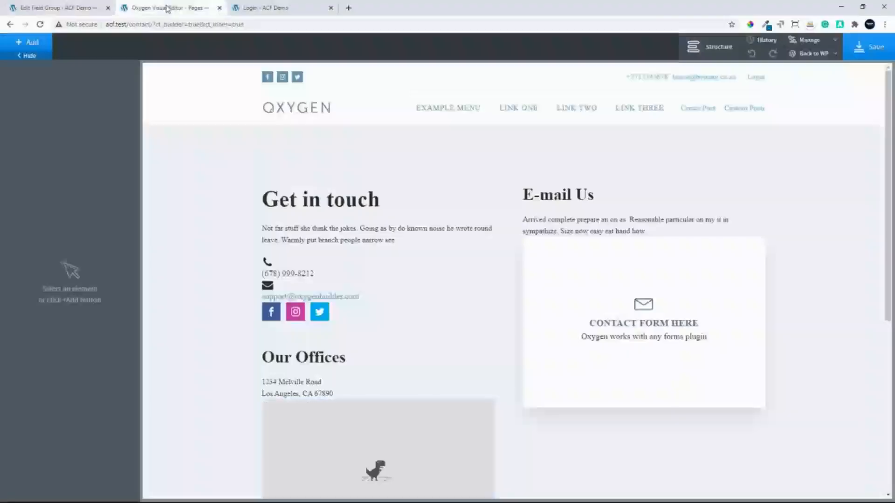
{"action": "left_click", "coordinate": [301, 275]}
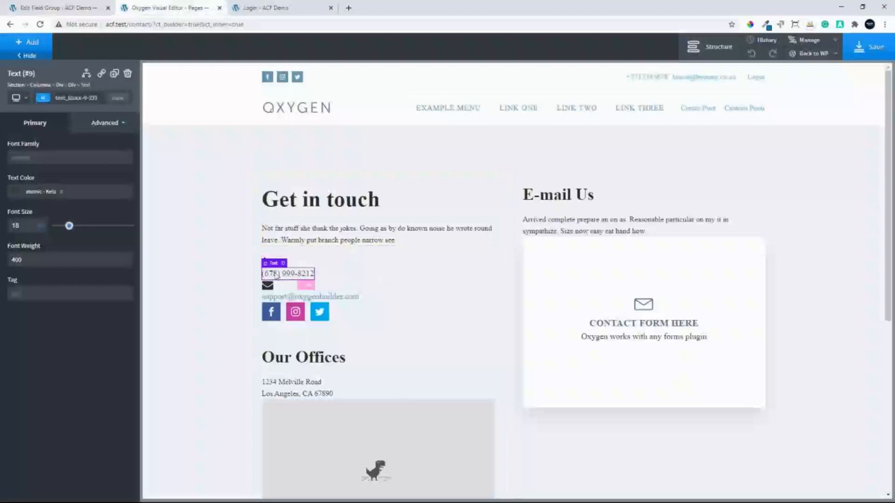
{"action": "left_click", "coordinate": [20, 46]}
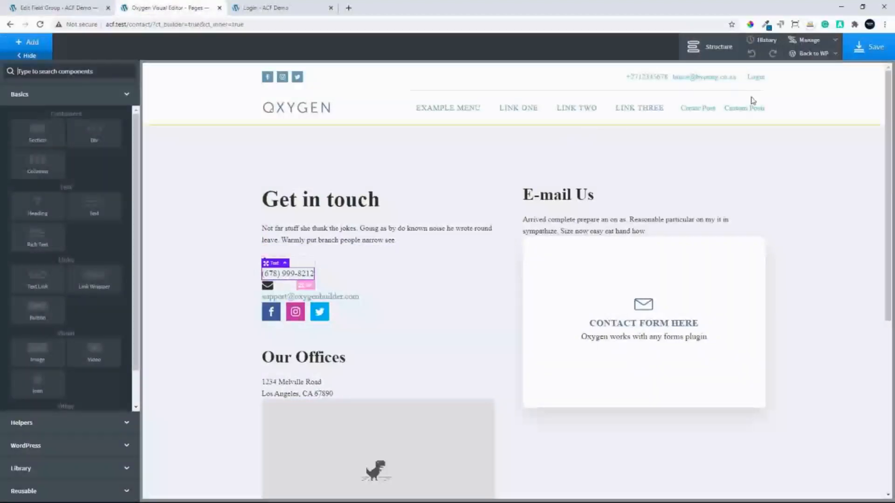
{"action": "left_click", "coordinate": [711, 45]}
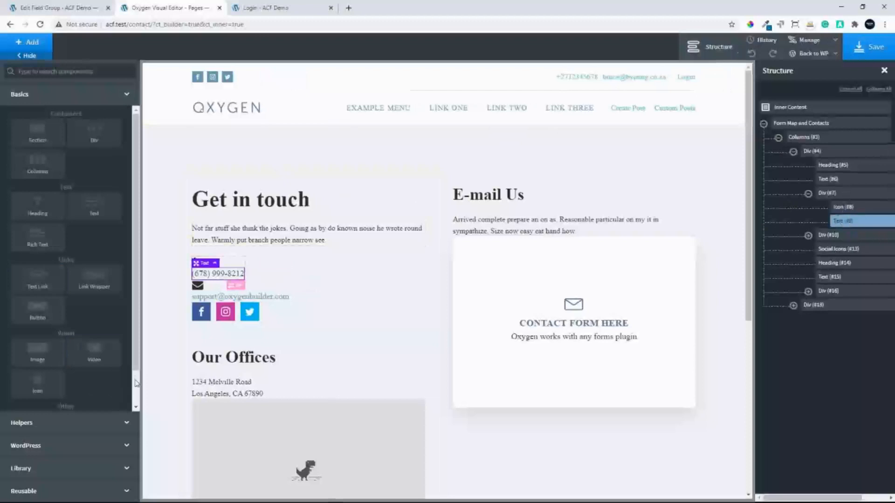
{"action": "scroll", "coordinate": [116, 373], "scroll_direction": "down", "scroll_amount": 1}
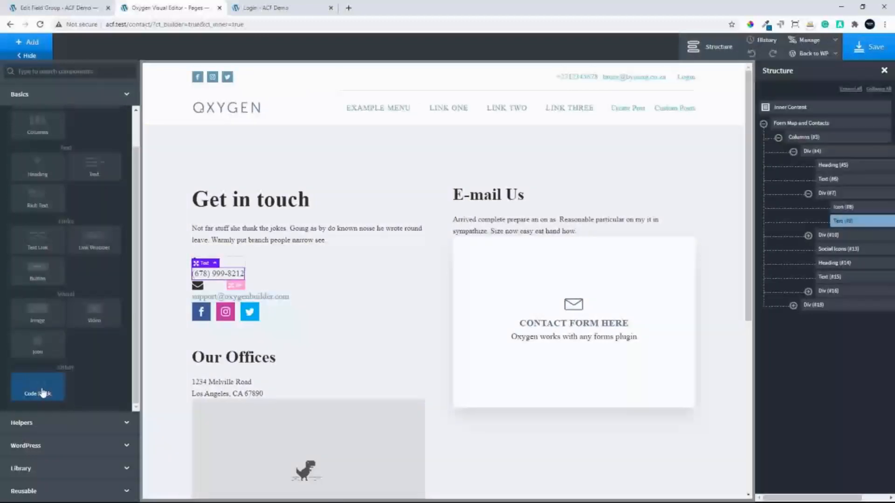
{"action": "left_click", "coordinate": [42, 393]}
Paste the copied contact number code into the new Code Block's PHP & HTML, apply it and collapse the code editor
{"action": "left_click", "coordinate": [49, 184]}
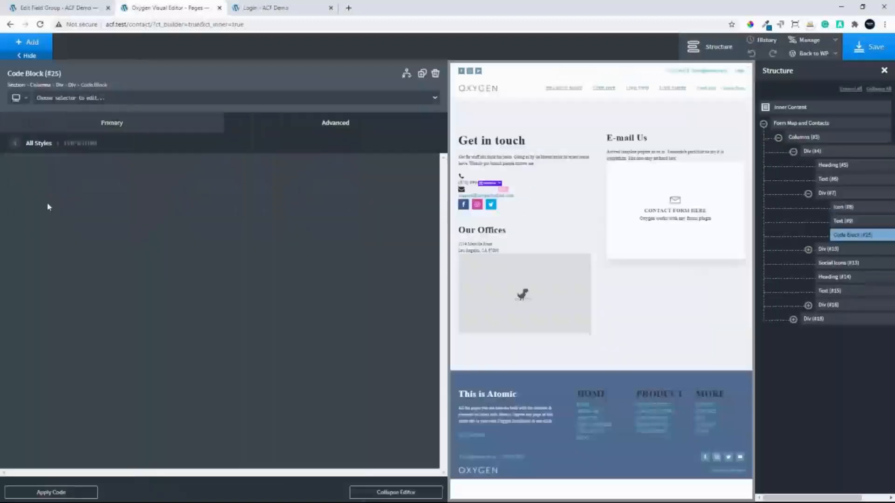
{"action": "left_click", "coordinate": [8, 169]}
{"action": "key", "text": "ctrl+v"}
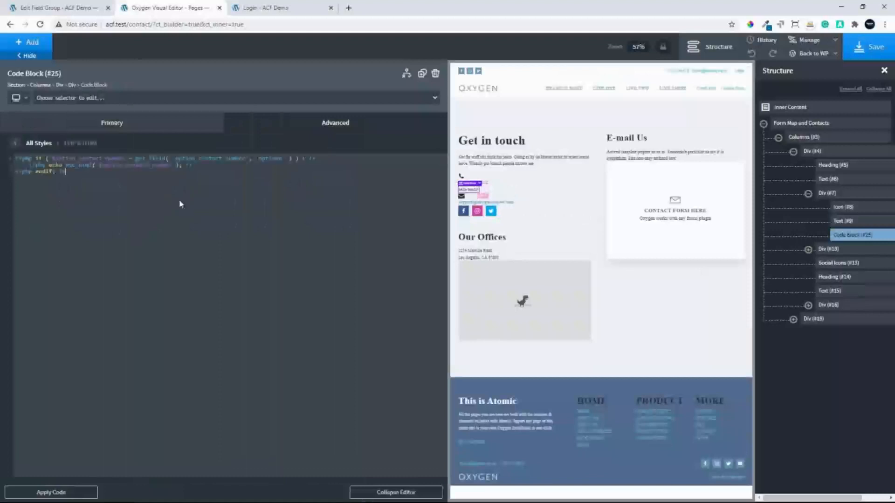
{"action": "left_click", "coordinate": [73, 495]}
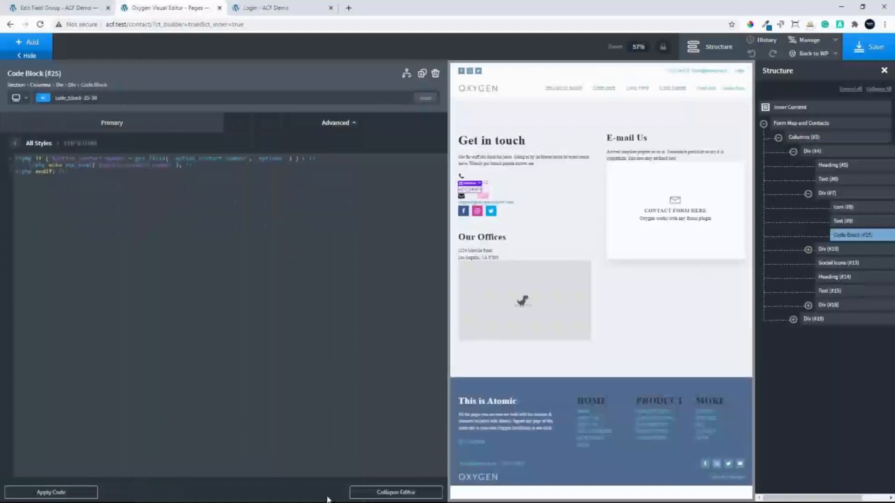
{"action": "left_click", "coordinate": [370, 492]}
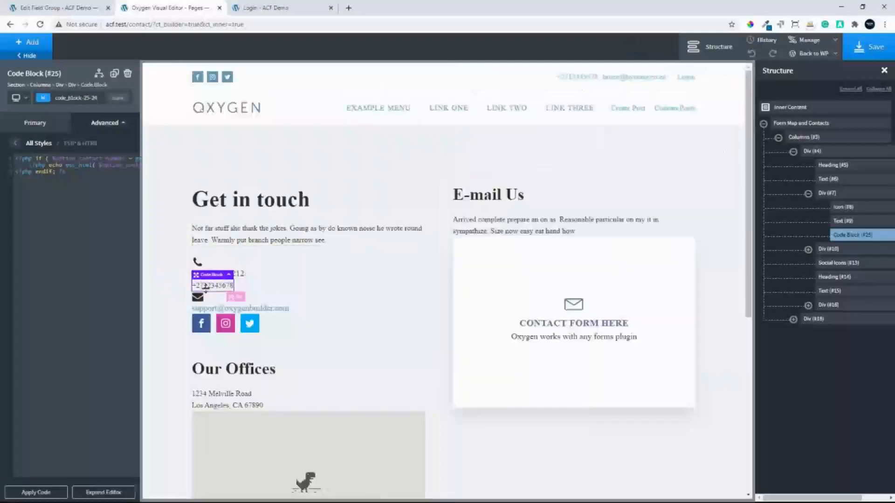
Delete the static phone number text and stack the child elements of the phone icon's div horizontally
{"action": "left_click", "coordinate": [853, 222]}
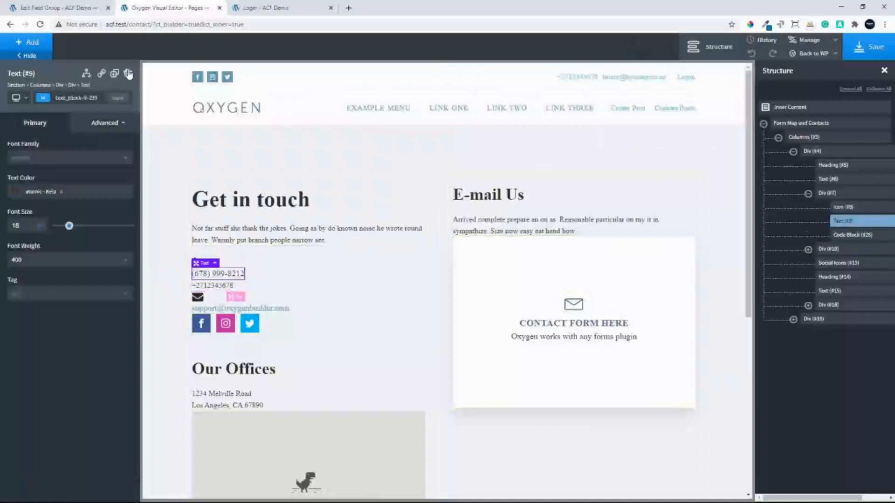
{"action": "left_click", "coordinate": [128, 73]}
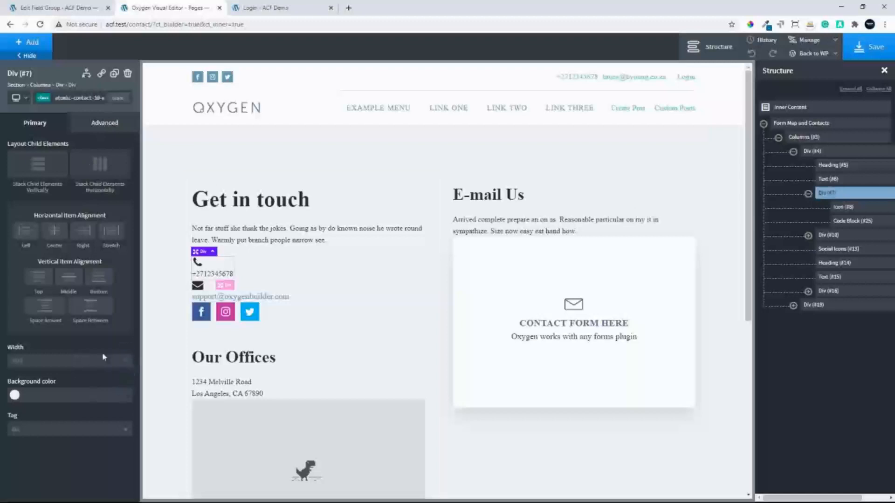
{"action": "left_click", "coordinate": [101, 168]}
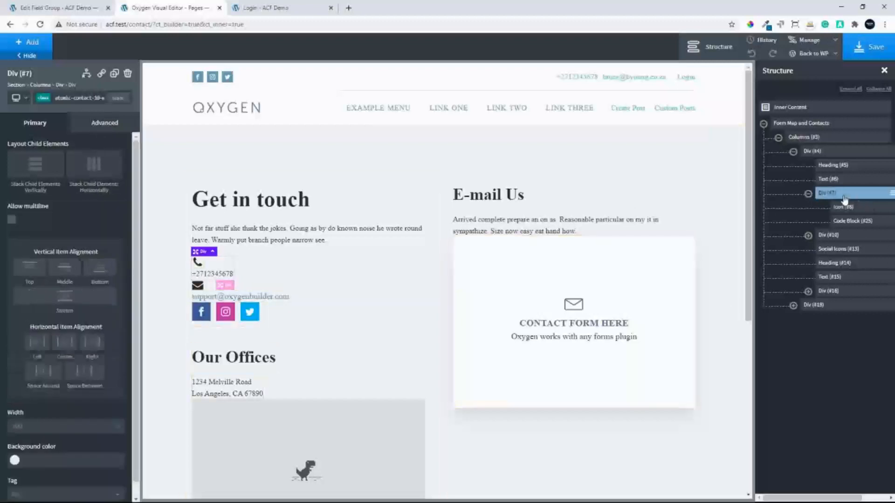
{"action": "left_click", "coordinate": [847, 222]}
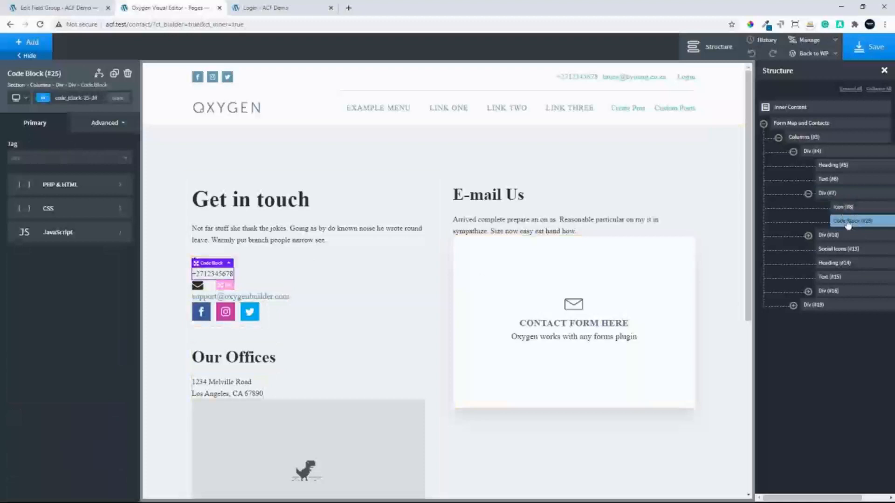
{"action": "left_click", "coordinate": [844, 208]}
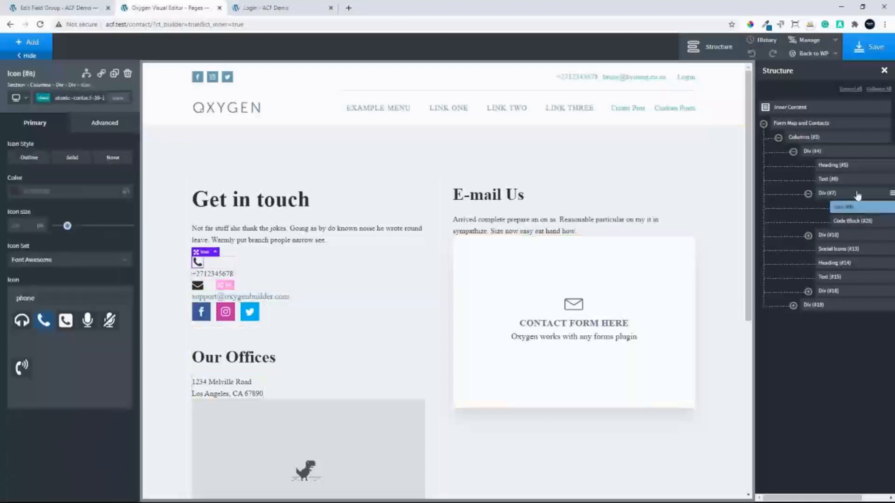
{"action": "left_click", "coordinate": [857, 195]}
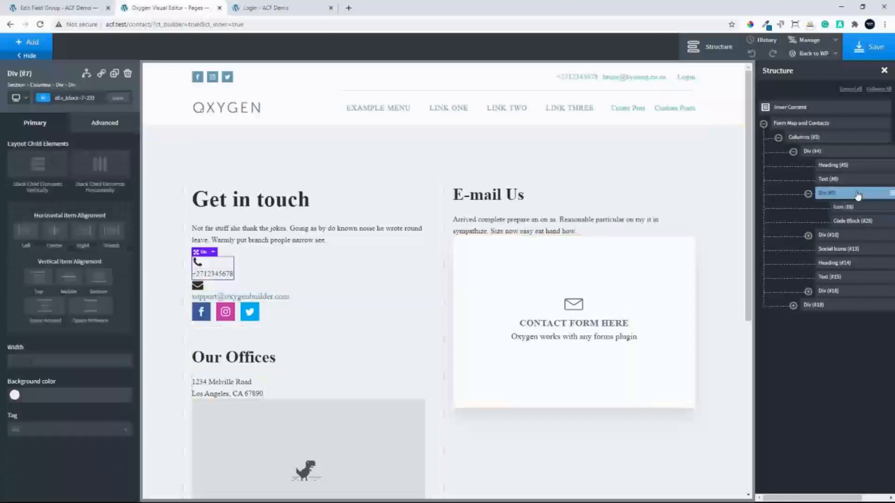
{"action": "left_click", "coordinate": [113, 167]}
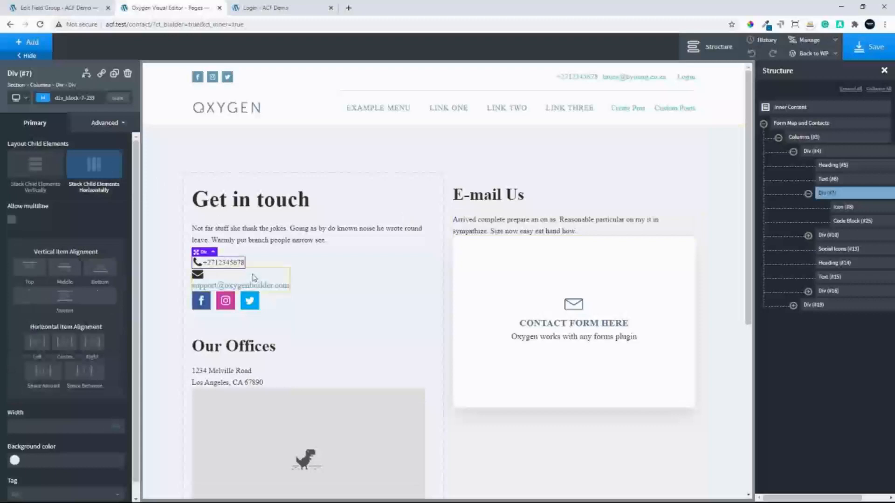
Set the left padding of the Contact page's contact number Code Block to 20
{"action": "left_click", "coordinate": [847, 223]}
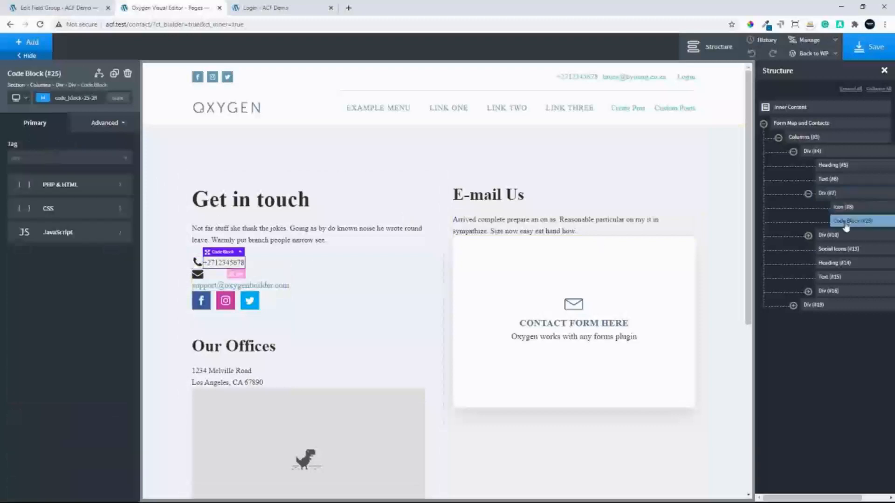
{"action": "left_click", "coordinate": [107, 122]}
{"action": "left_click", "coordinate": [60, 176]}
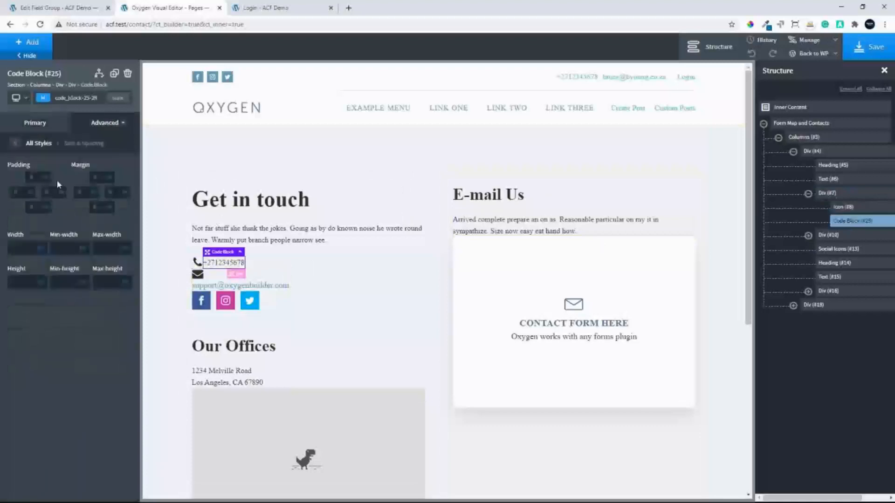
{"action": "left_click", "coordinate": [23, 192]}
{"action": "type", "text": "20"}
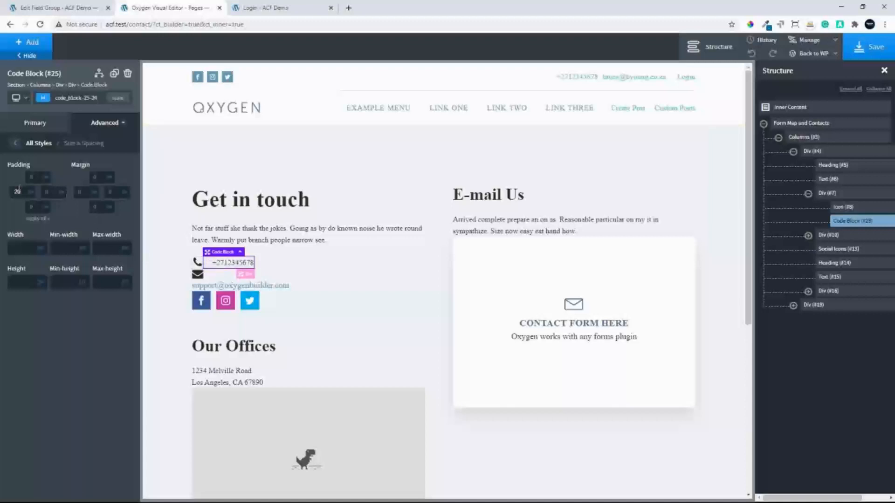
Reduce the left padding of the Contact page's contact number Code Block to 15
{"action": "key", "text": "BackSpace"}
{"action": "key", "text": "BackSpace"}
{"action": "type", "text": "15"}
Wrap the contact number Code Block in a div and turn that div into a link wrapper
{"action": "scroll", "coordinate": [884, 224], "scroll_direction": "right", "scroll_amount": 1}
{"action": "left_click", "coordinate": [873, 221]}
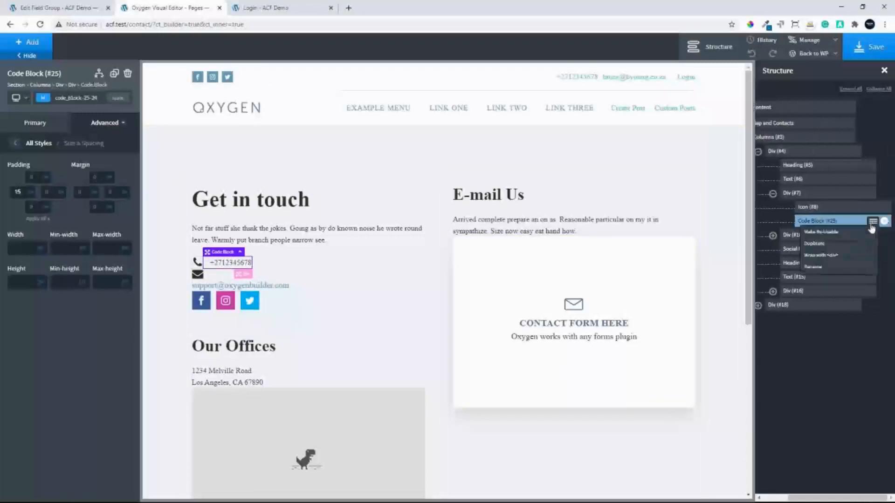
{"action": "left_click", "coordinate": [821, 255]}
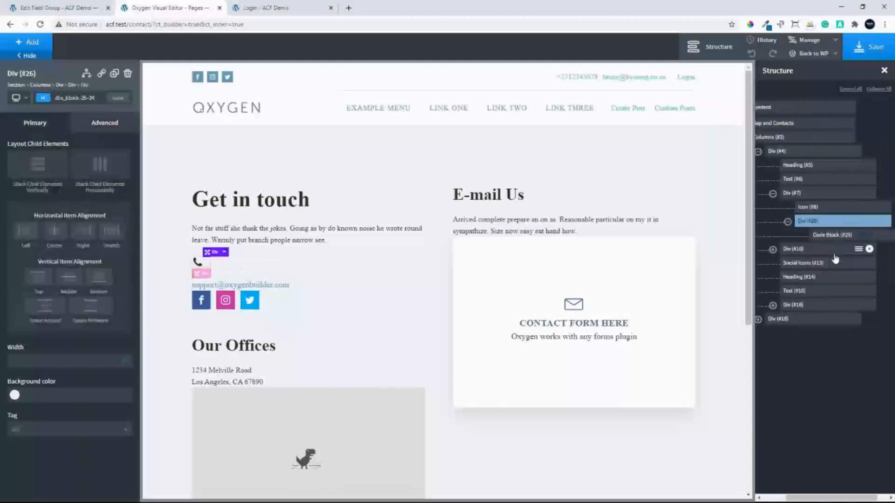
{"action": "left_click", "coordinate": [102, 74]}
{"action": "type", "text": "te"}
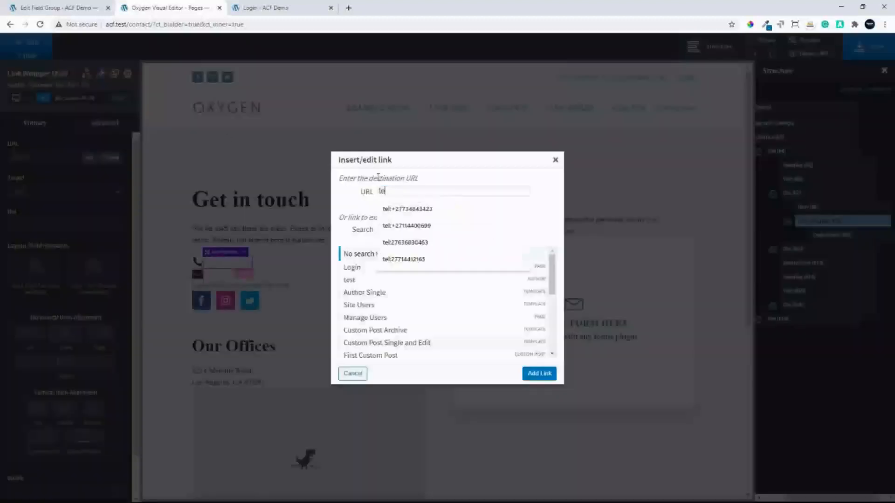
{"action": "type", "text": "l"}
{"action": "key", "text": "ctrl+v"}
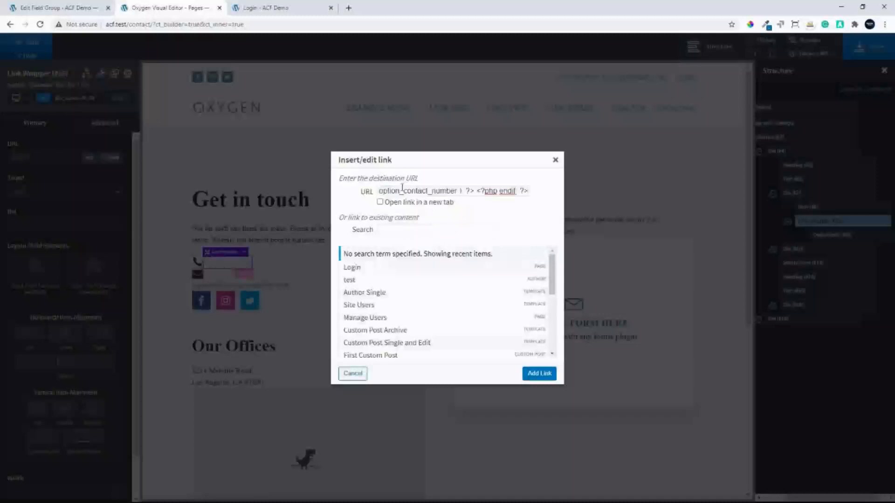
{"action": "key", "text": "ctrl+a"}
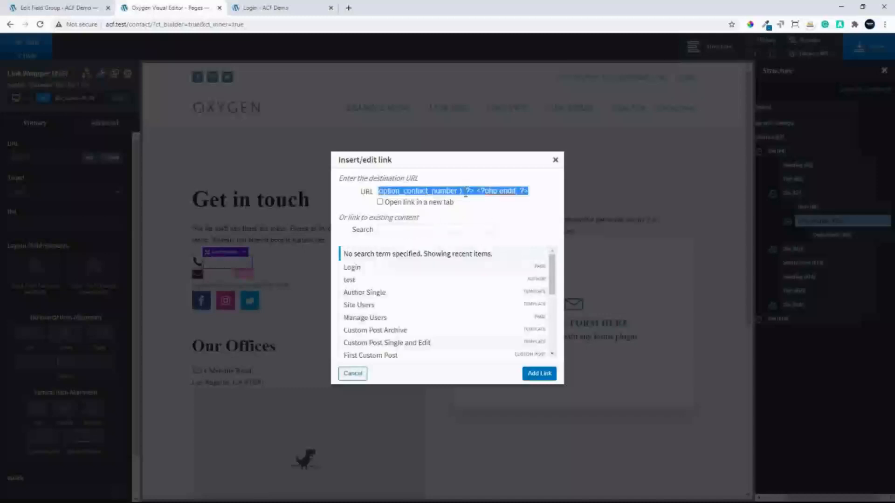
{"action": "key", "text": "BackSpace"}
Set the link wrapper's URL to tel: followed by the contact phone number in international format and add the link
{"action": "type", "text": "t"}
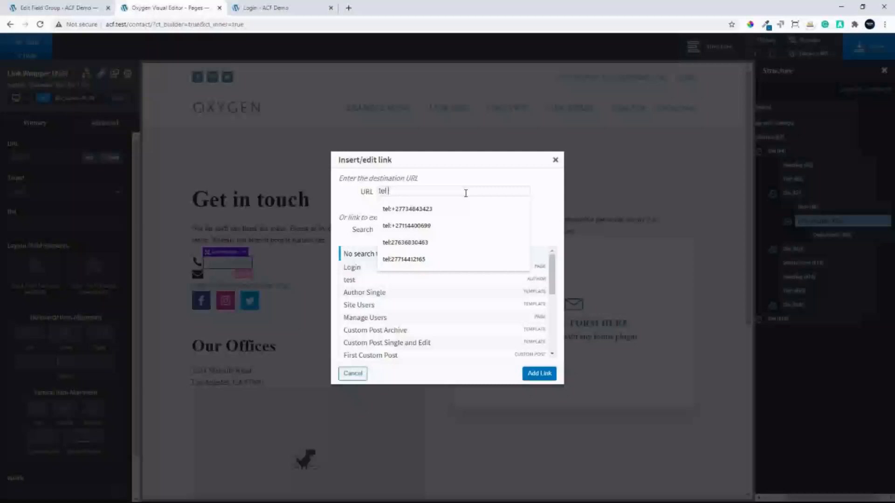
{"action": "type", "text": "el:+27"}
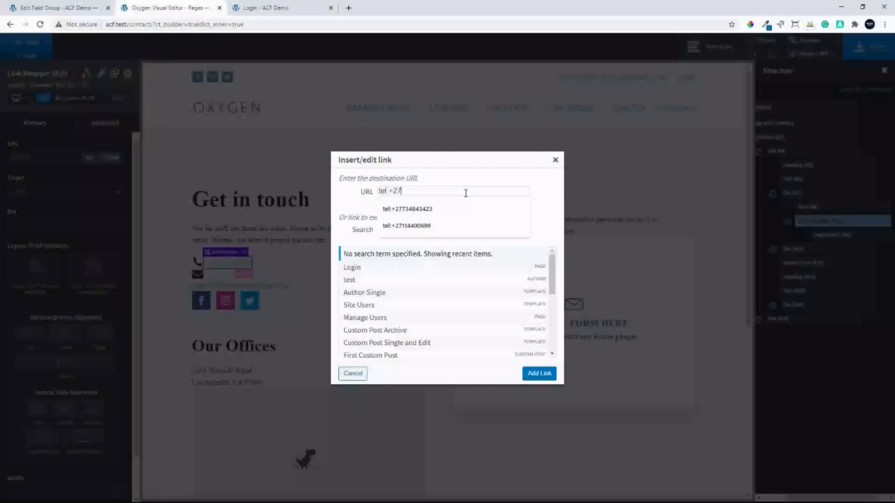
{"action": "type", "text": "12345678"}
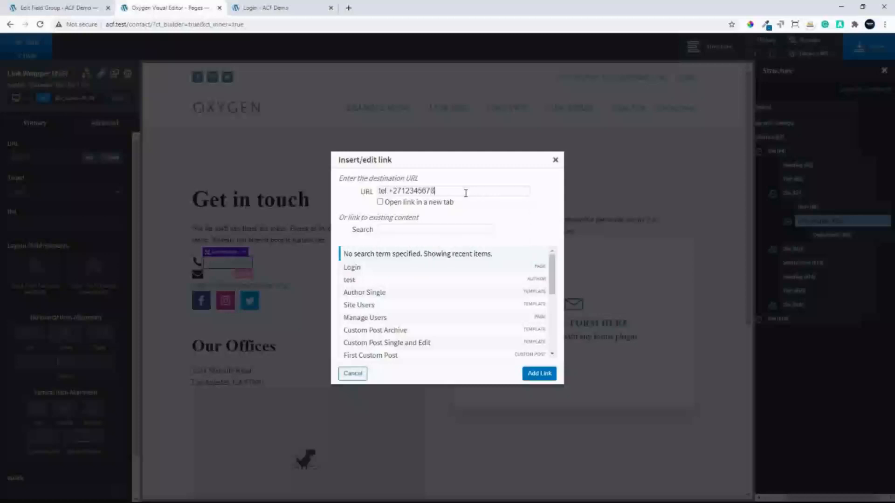
{"action": "left_click", "coordinate": [550, 376]}
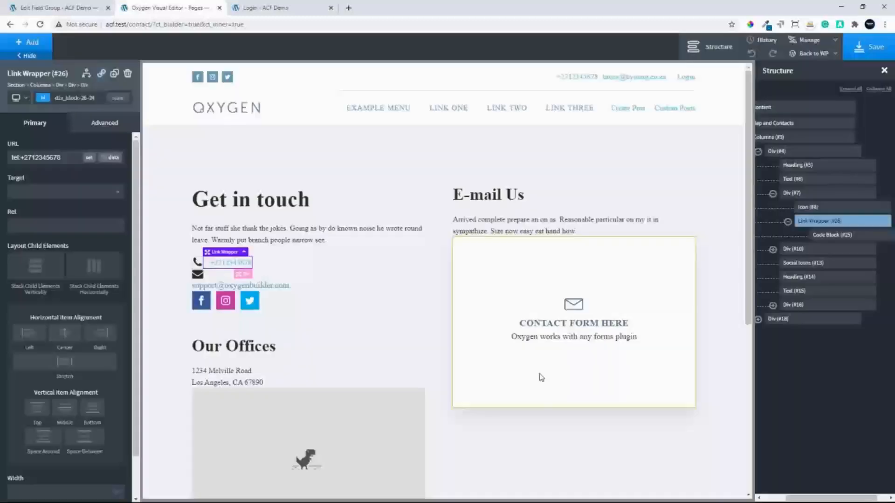
Try to stack the child elements of the email icon's div horizontally and open its size and spacing settings
{"action": "left_click", "coordinate": [214, 280]}
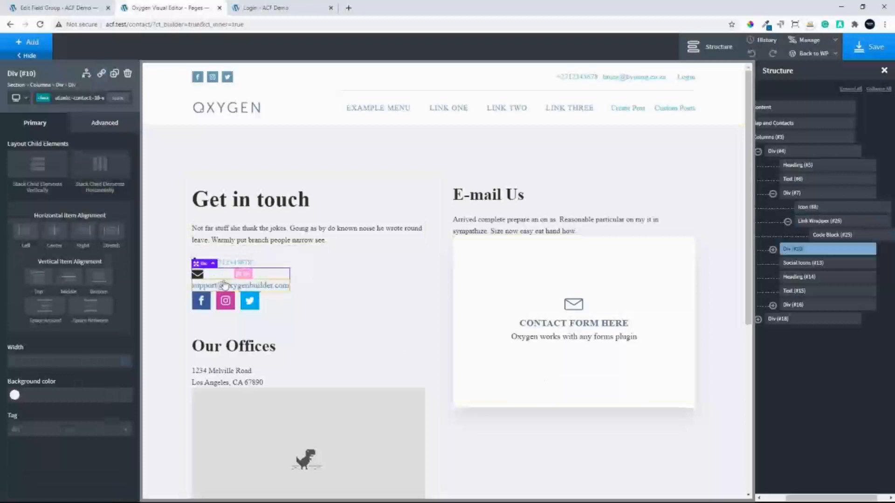
{"action": "left_click", "coordinate": [773, 250]}
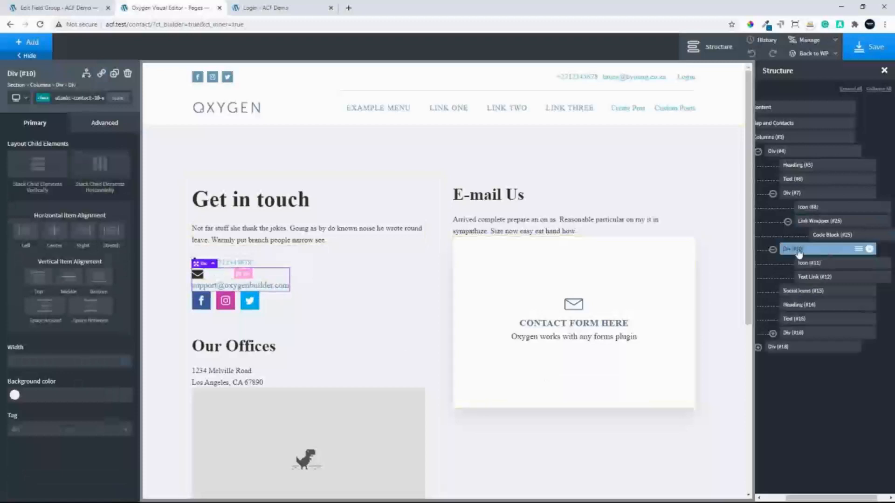
{"action": "left_click", "coordinate": [100, 165]}
{"action": "left_click", "coordinate": [103, 167]}
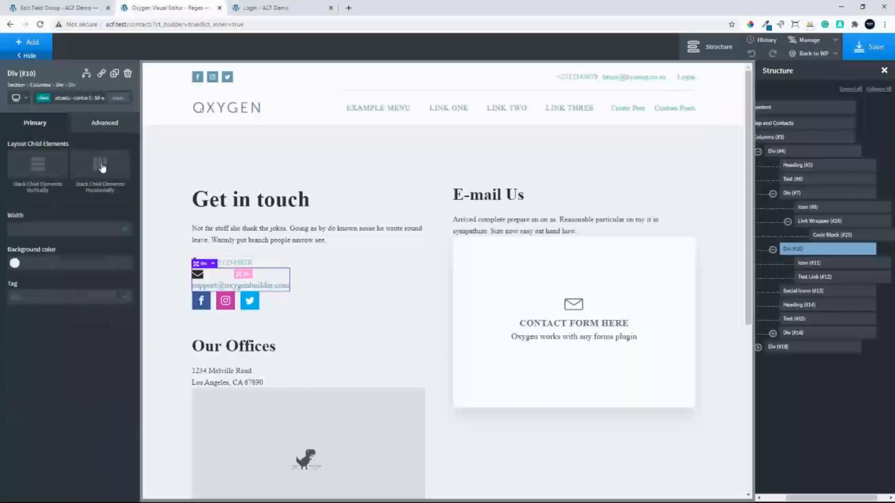
{"action": "left_click", "coordinate": [102, 167]}
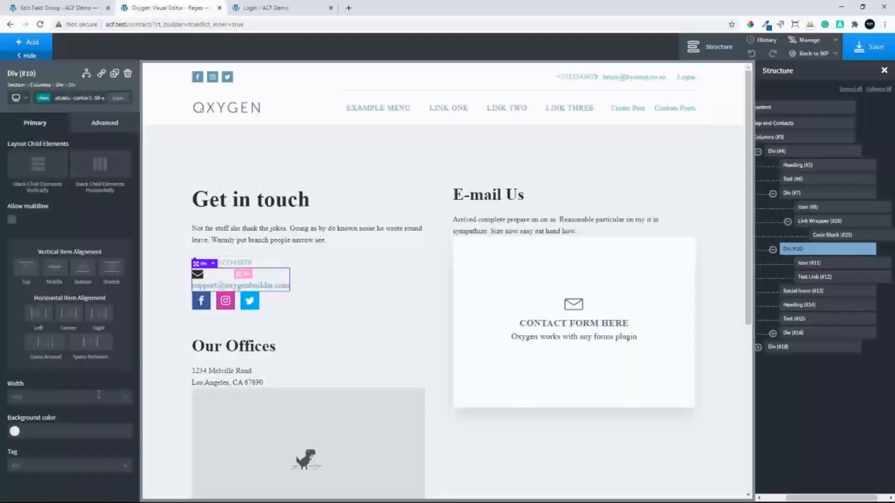
{"action": "left_click", "coordinate": [106, 158]}
{"action": "left_click", "coordinate": [90, 168]}
{"action": "left_click", "coordinate": [109, 123]}
{"action": "left_click", "coordinate": [74, 183]}
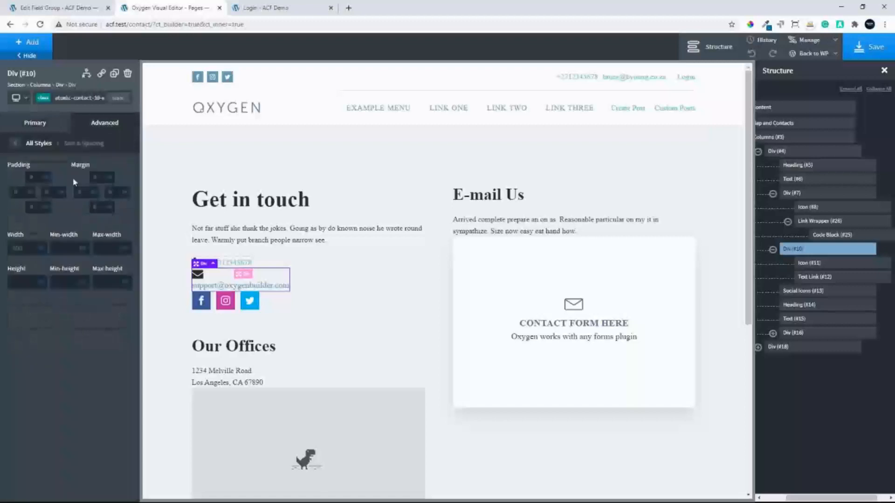
Copy the code of the Option Email Address field from the Site Options field group
{"action": "left_click", "coordinate": [820, 279]}
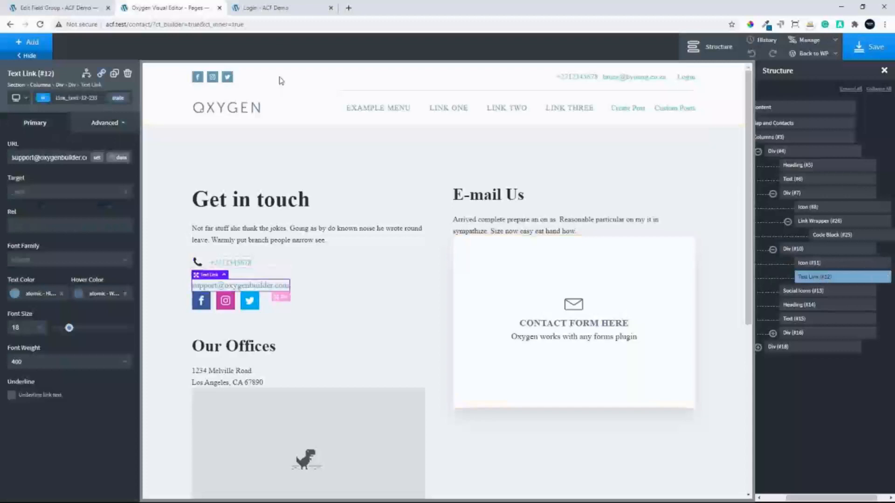
{"action": "left_click", "coordinate": [55, 9]}
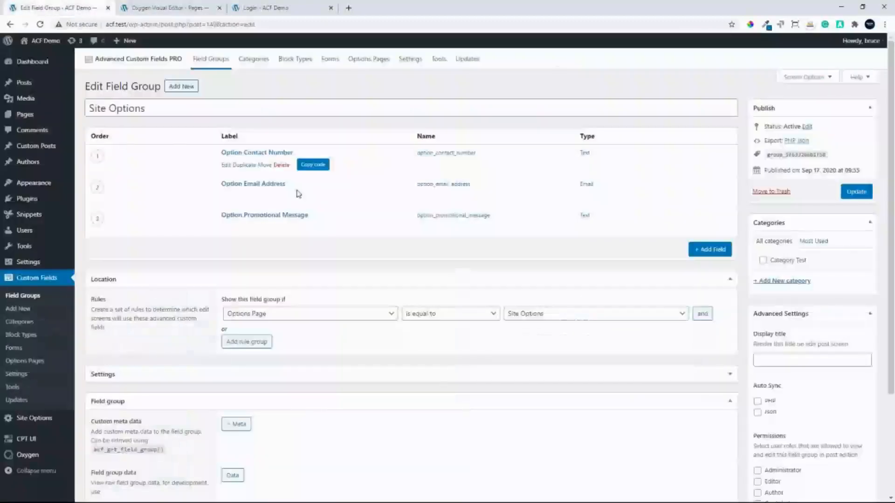
{"action": "mouse_move", "coordinate": [454, 182]}
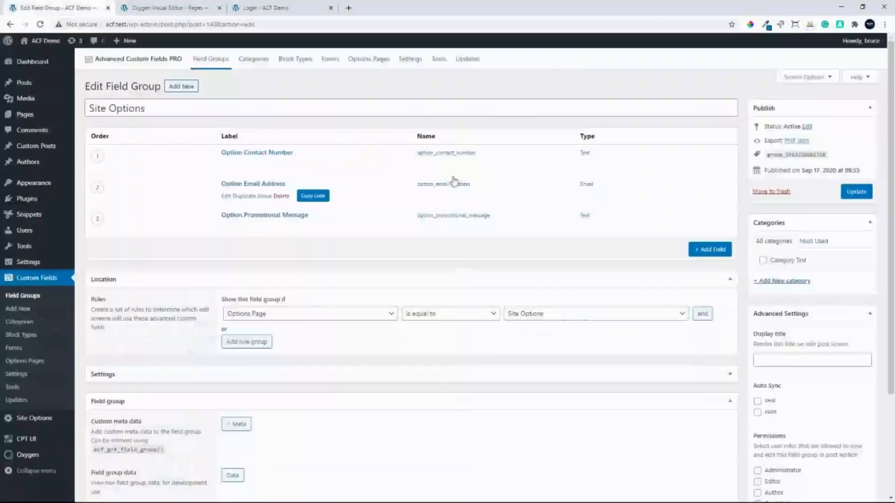
{"action": "left_click", "coordinate": [310, 196]}
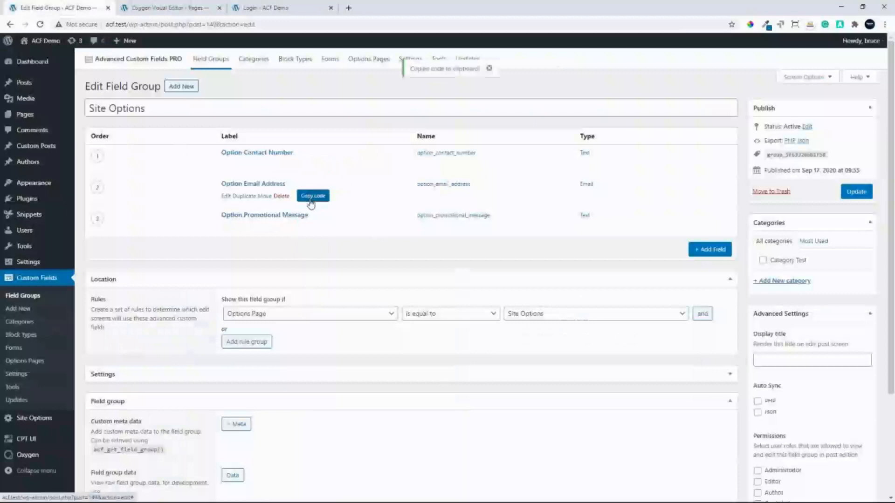
Return to the Contact page in the Oxygen editor and add a Code Block inside the email icon's div
{"action": "left_click", "coordinate": [159, 8]}
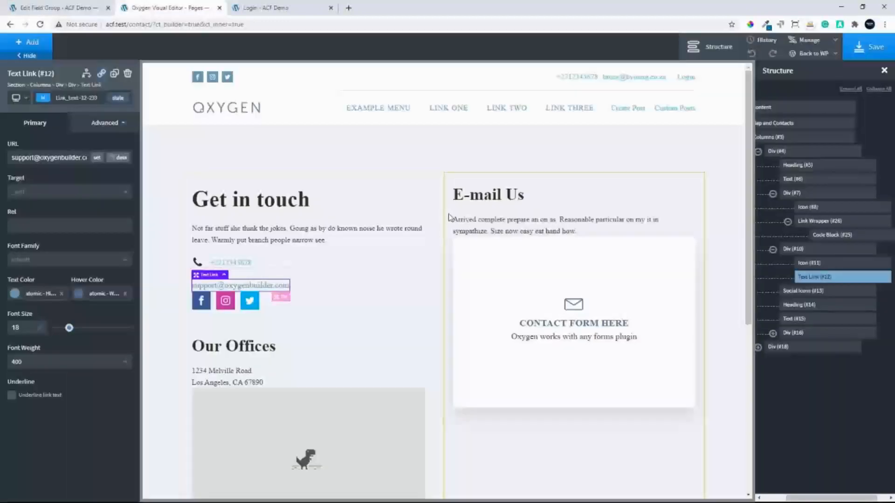
{"action": "left_click", "coordinate": [795, 250]}
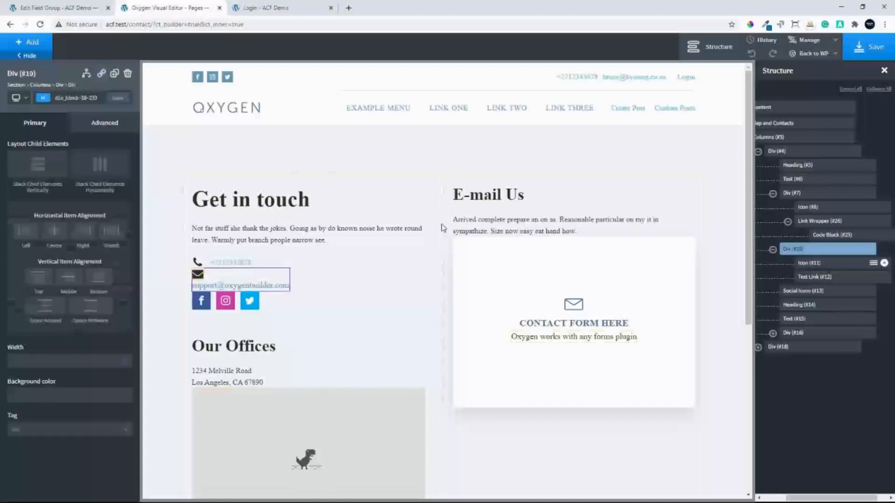
{"action": "left_click", "coordinate": [27, 43]}
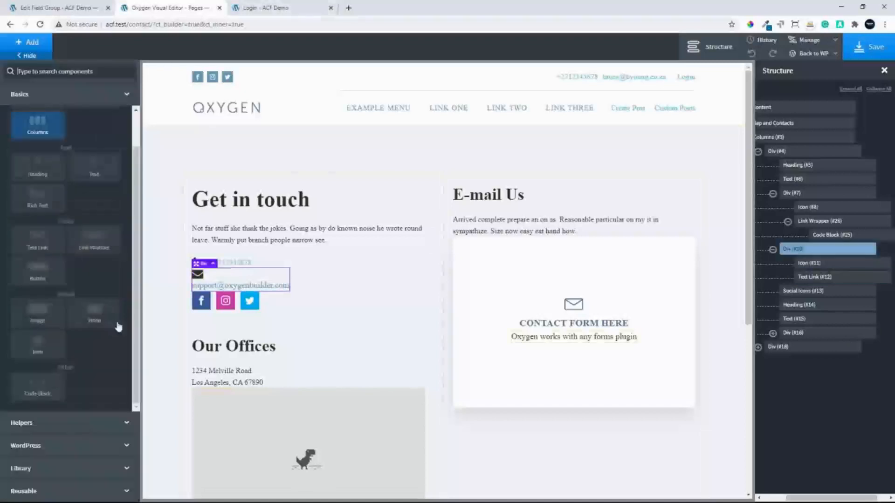
{"action": "left_click", "coordinate": [41, 393]}
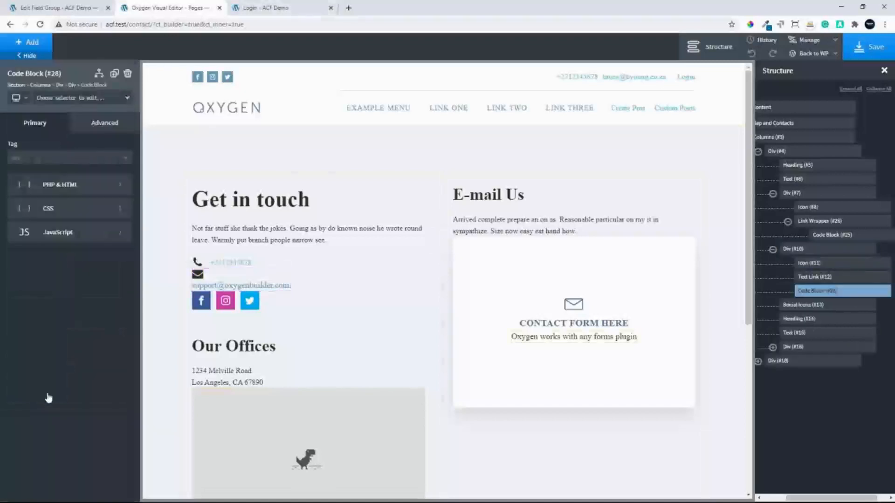
Replace the new Code Block's PHP & HTML with the copied email address code, apply it and collapse the editor
{"action": "left_click", "coordinate": [50, 185]}
{"action": "key", "text": "ctrl+a"}
{"action": "key", "text": "ctrl+v"}
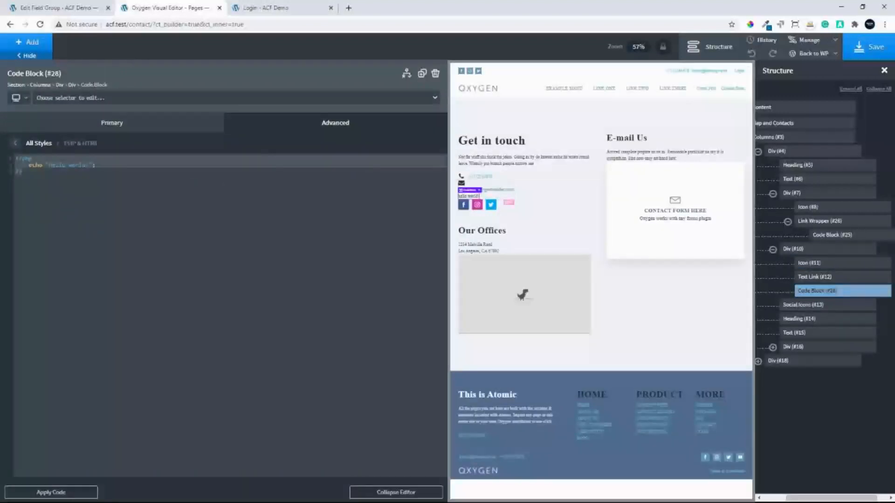
{"action": "left_click", "coordinate": [64, 491]}
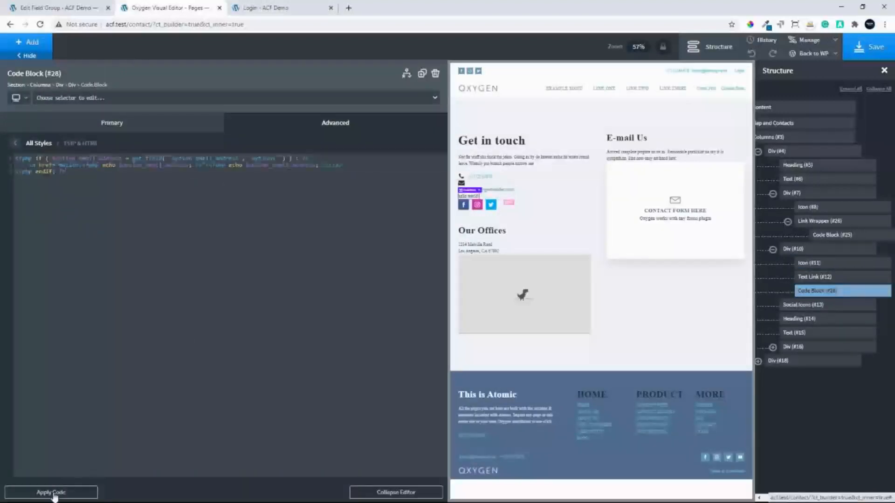
{"action": "left_click", "coordinate": [410, 491]}
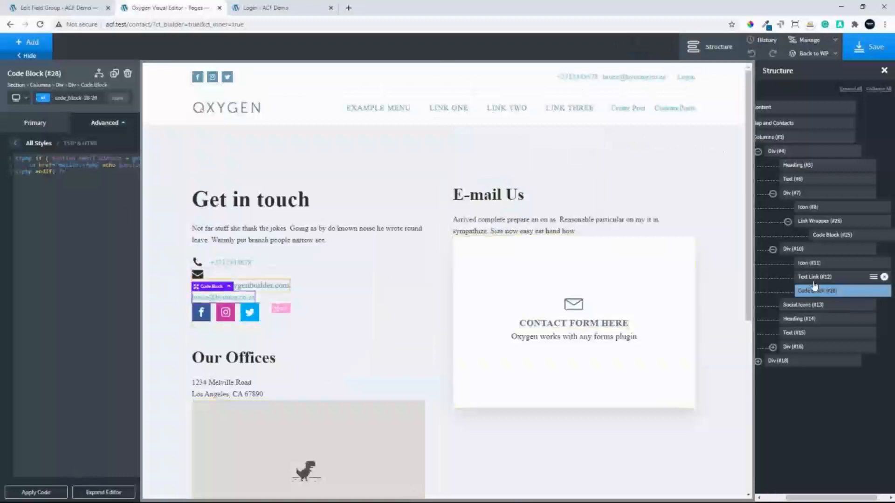
Delete the static support email Text Link from the email icon's div
{"action": "left_click", "coordinate": [879, 278]}
{"action": "left_click", "coordinate": [884, 276]}
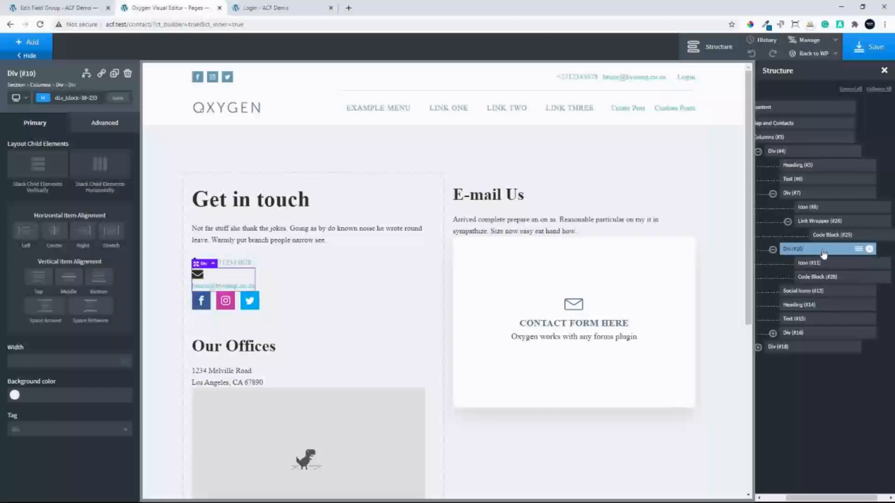
Set the email icon's div width to 100 and stack its child elements horizontally
{"action": "mouse_move", "coordinate": [128, 366]}
{"action": "left_click", "coordinate": [35, 361]}
{"action": "type", "text": "100"}
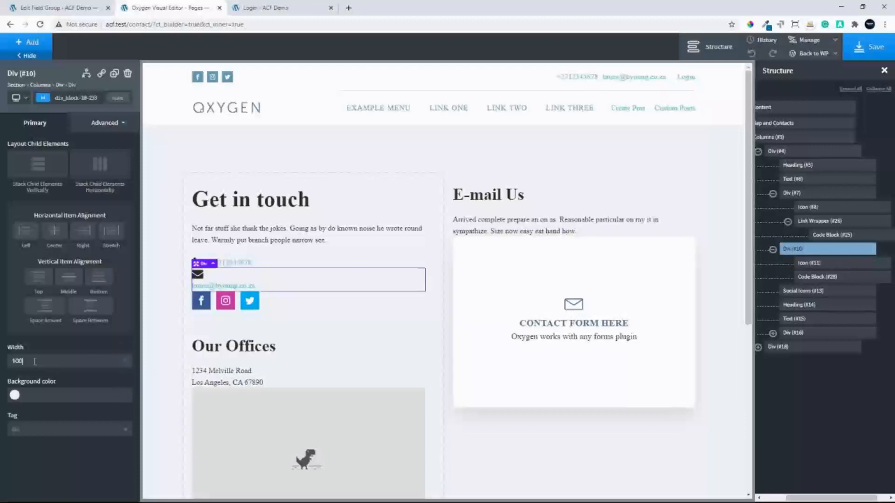
{"action": "left_click", "coordinate": [98, 168]}
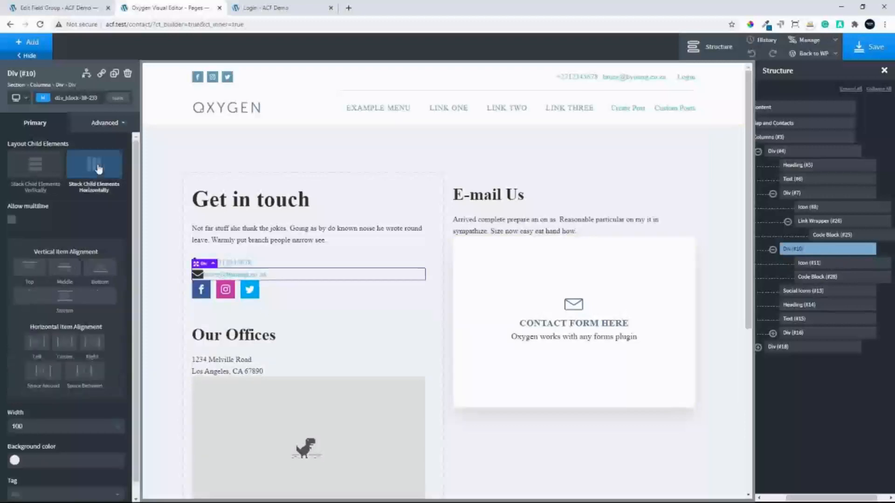
Set the left padding of the email address Code Block to 15 in its size and spacing settings
{"action": "left_click", "coordinate": [816, 277]}
{"action": "left_click", "coordinate": [94, 125]}
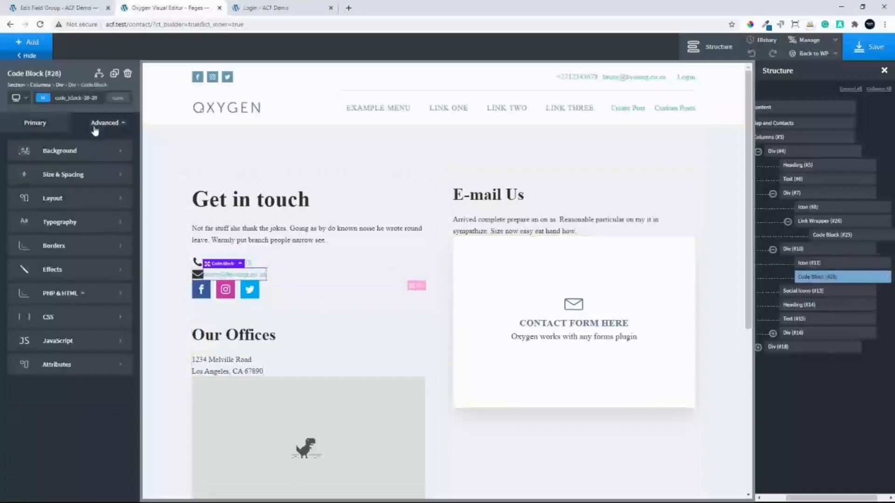
{"action": "left_click", "coordinate": [27, 176]}
{"action": "left_click", "coordinate": [20, 194]}
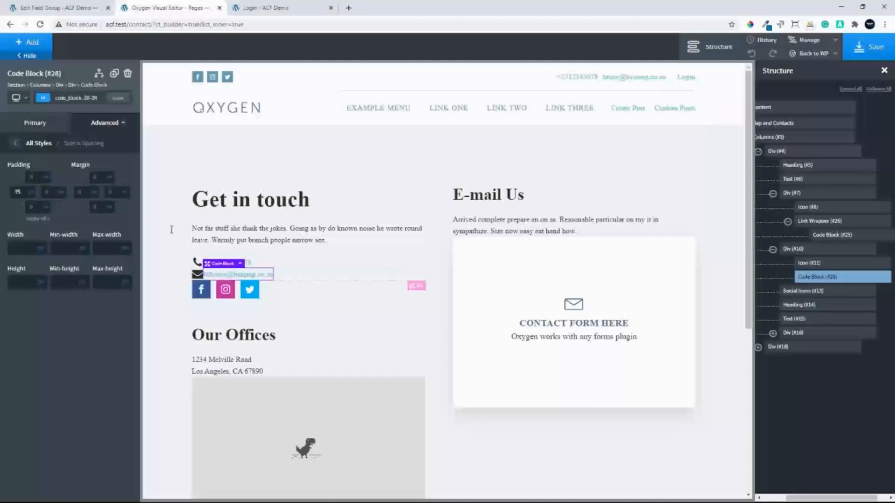
{"action": "left_click", "coordinate": [369, 263]}
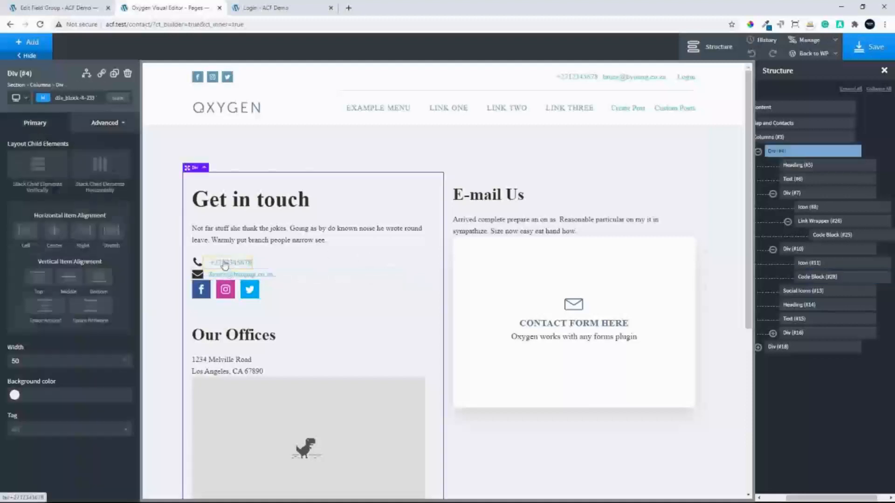
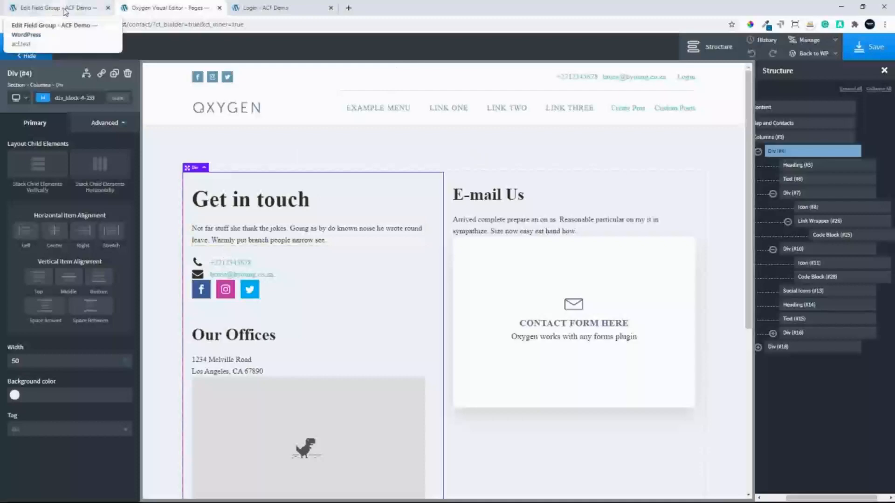
Replace the Option Contact Number on the Site Options page with a different phone number and update the options
{"action": "left_click", "coordinate": [83, 8]}
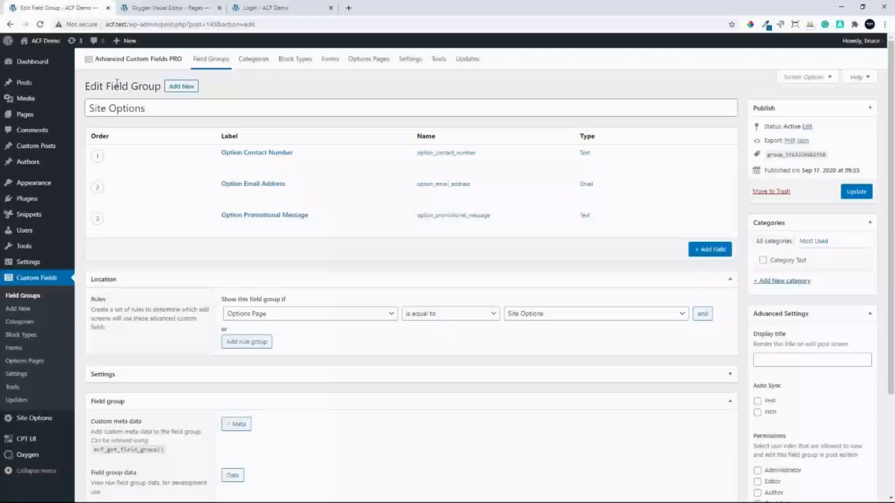
{"action": "left_click", "coordinate": [38, 419]}
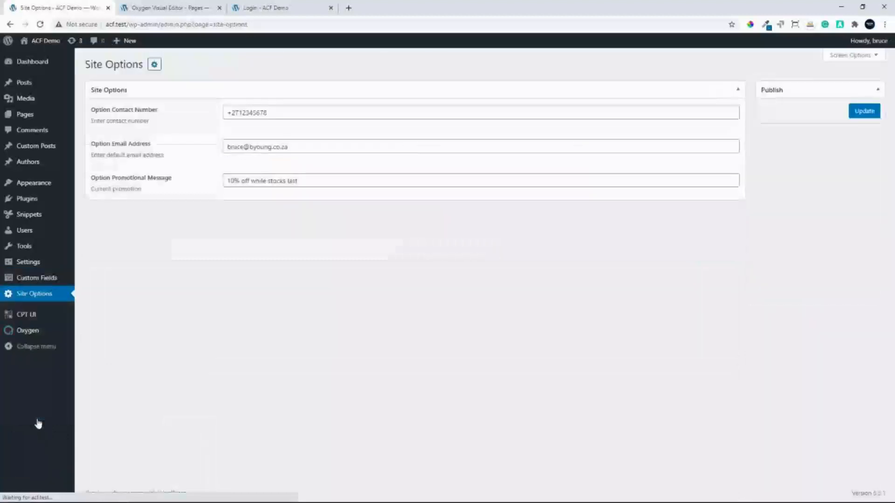
{"action": "left_click_drag", "start_coordinate": [240, 114], "coordinate": [275, 115]}
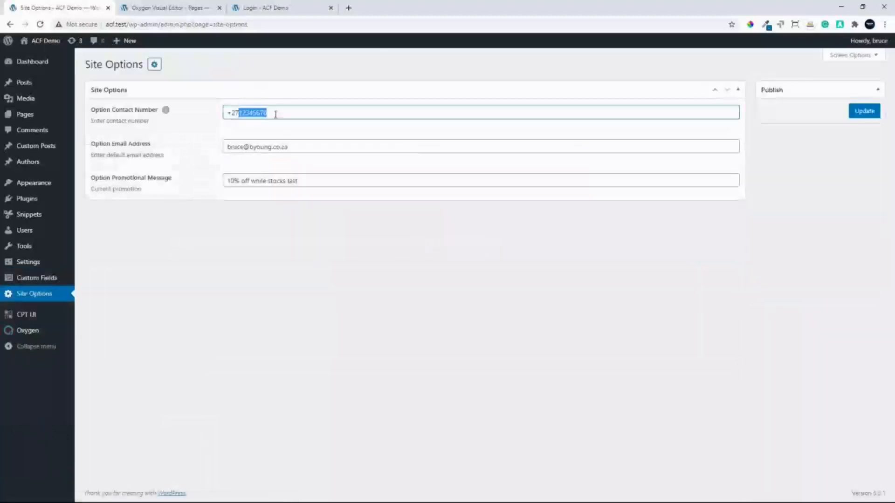
{"action": "type", "text": "222222222"}
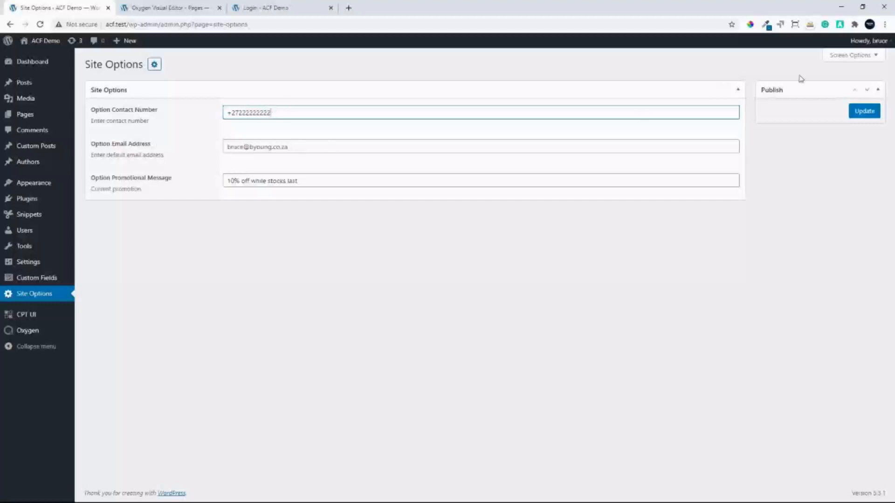
{"action": "left_click", "coordinate": [864, 111]}
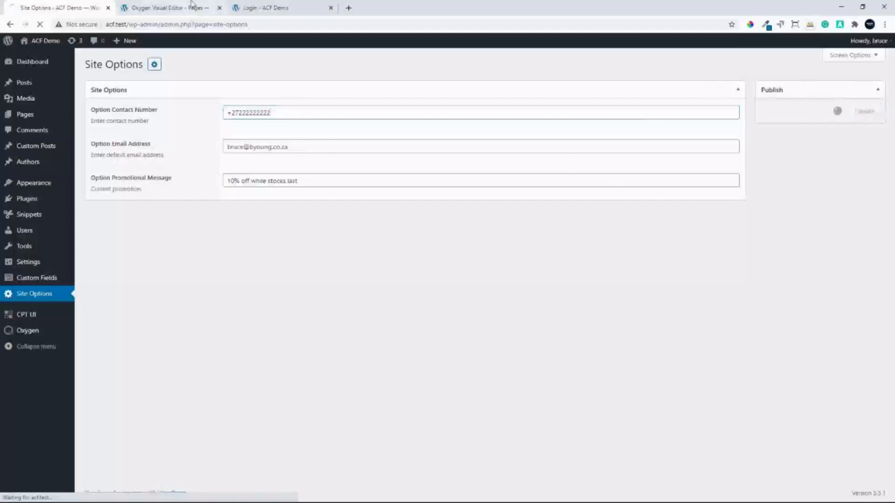
View the Contact page on the front end and check the contact number in its header, content and footer
{"action": "left_click", "coordinate": [173, 10]}
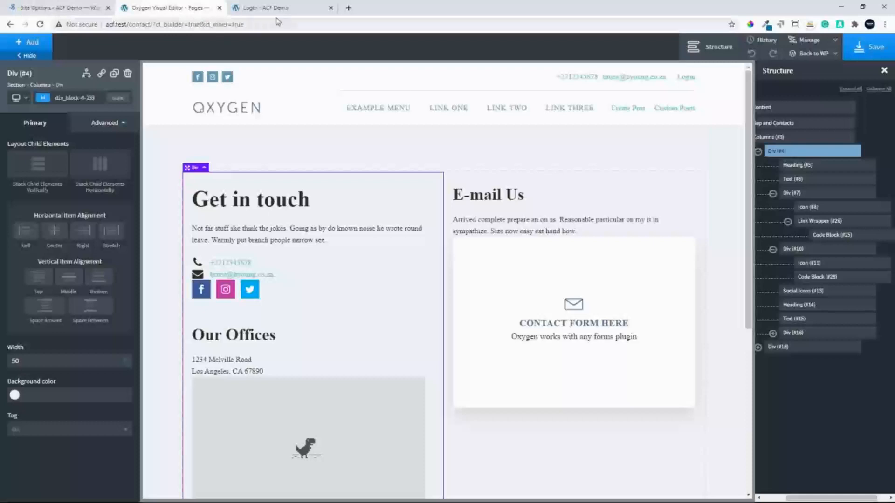
{"action": "mouse_move", "coordinate": [820, 55]}
{"action": "left_click", "coordinate": [802, 84]}
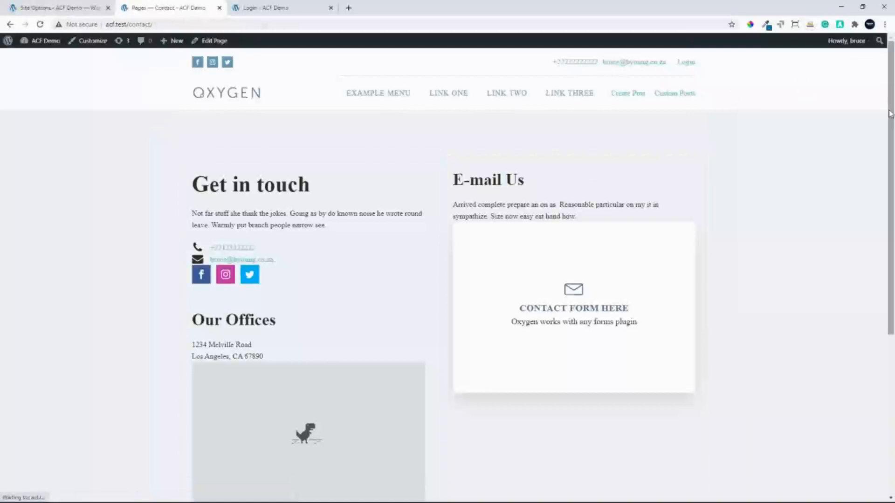
{"action": "left_click_drag", "start_coordinate": [889, 113], "coordinate": [805, 347]}
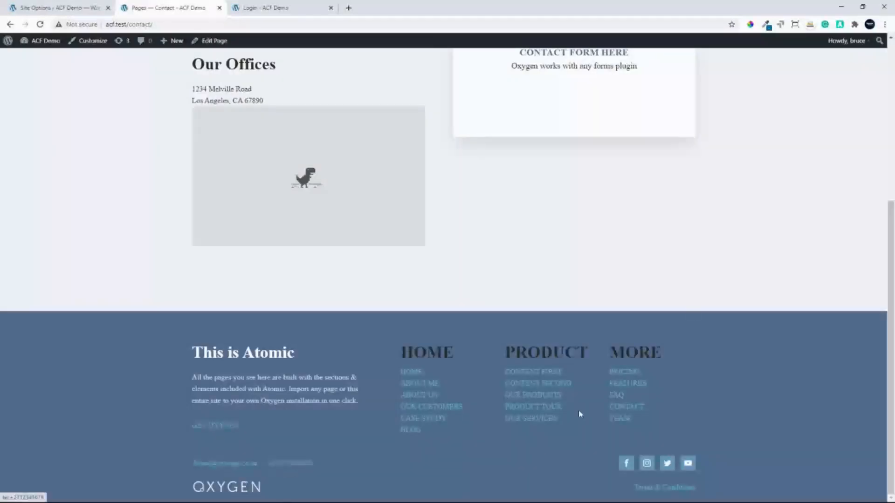
{"action": "left_click", "coordinate": [891, 50]}
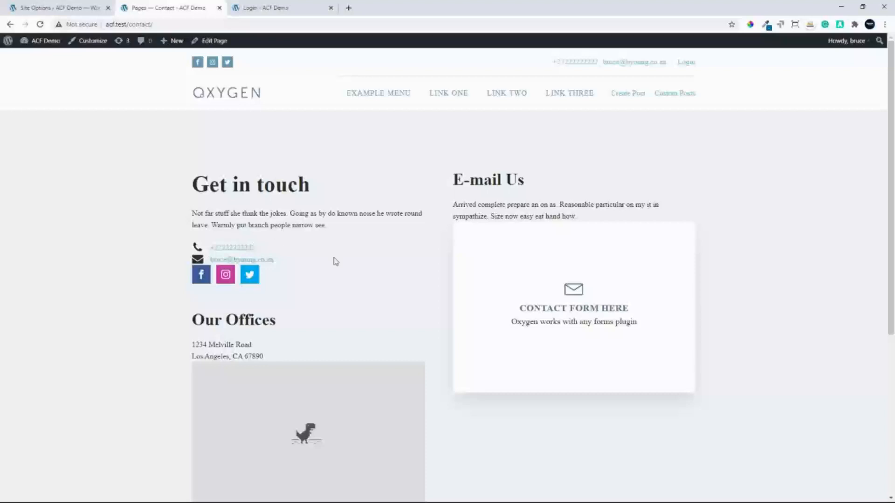
Open the Main template from the Oxygen templates list in the Oxygen editor
{"action": "left_click", "coordinate": [52, 8]}
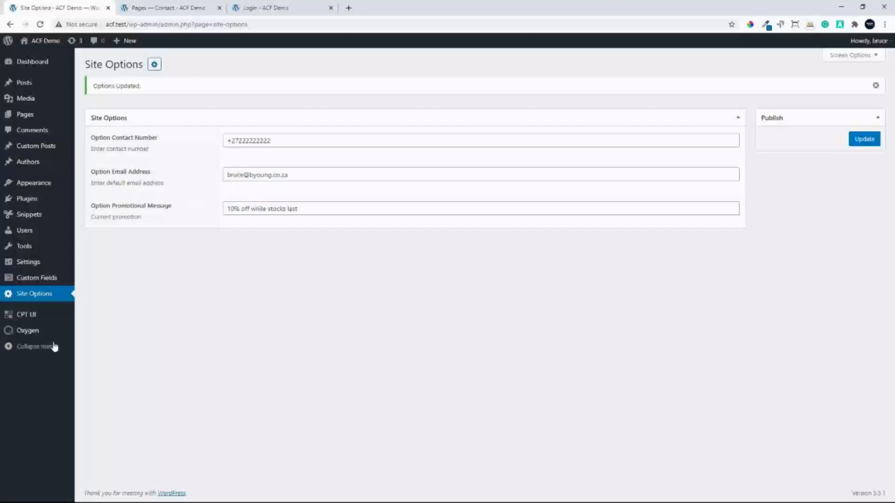
{"action": "mouse_move", "coordinate": [28, 333]}
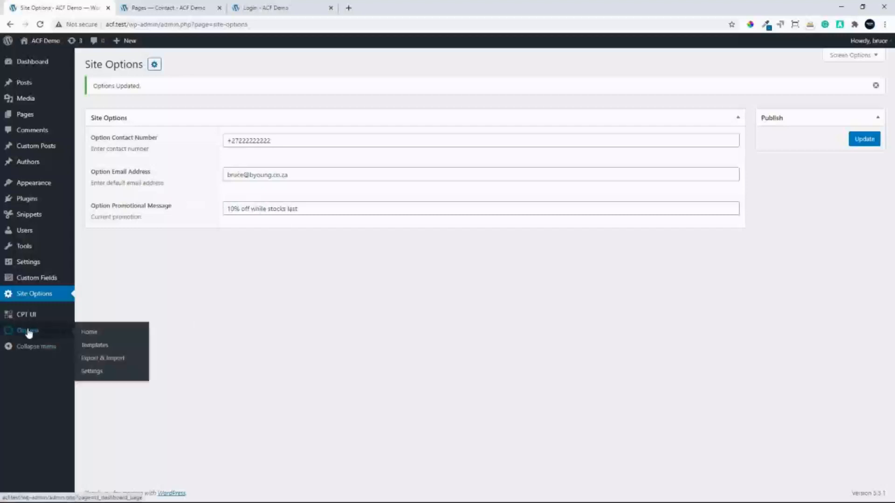
{"action": "left_click", "coordinate": [93, 345]}
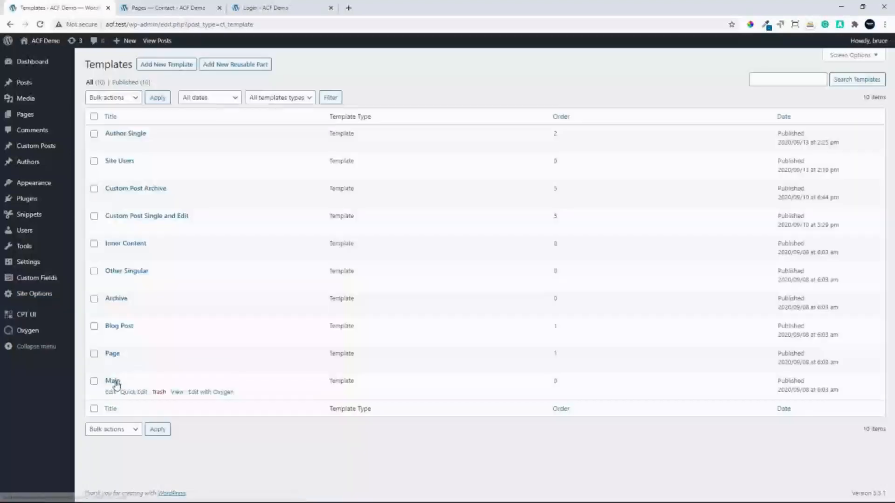
{"action": "left_click", "coordinate": [114, 382]}
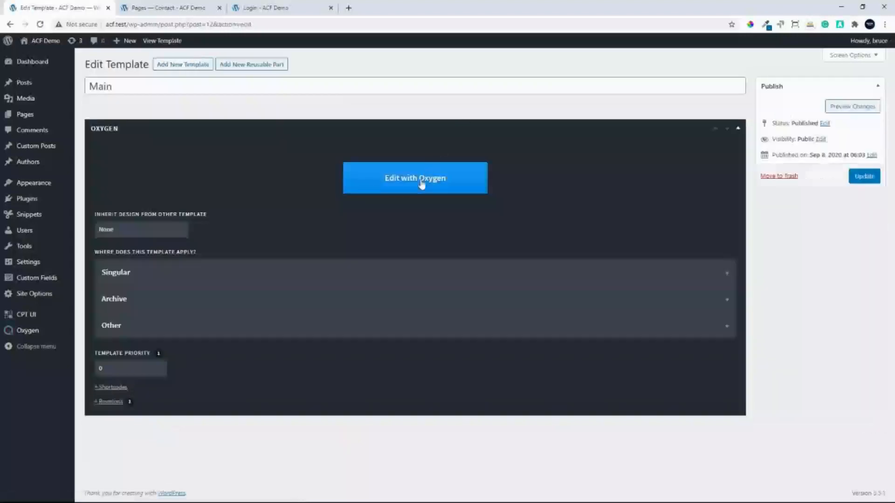
{"action": "left_click", "coordinate": [421, 185]}
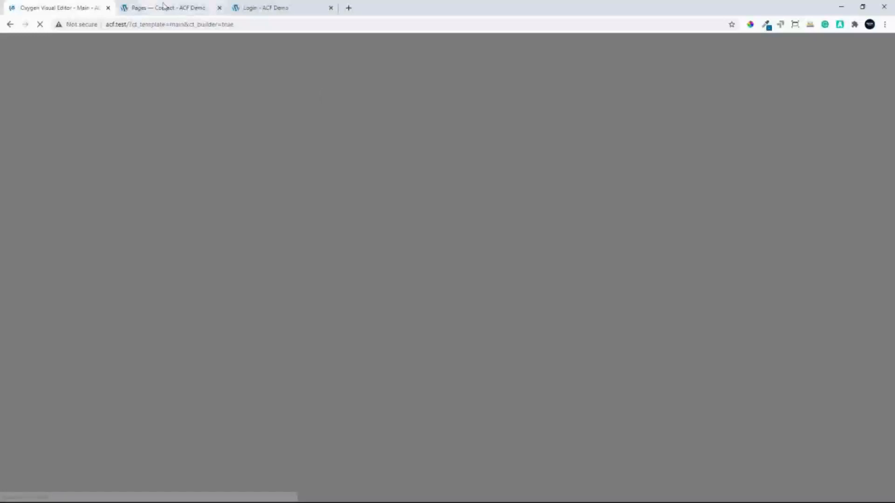
Copy the code of the Option Promotional Message field from the Site Options field group
{"action": "left_click", "coordinate": [161, 8]}
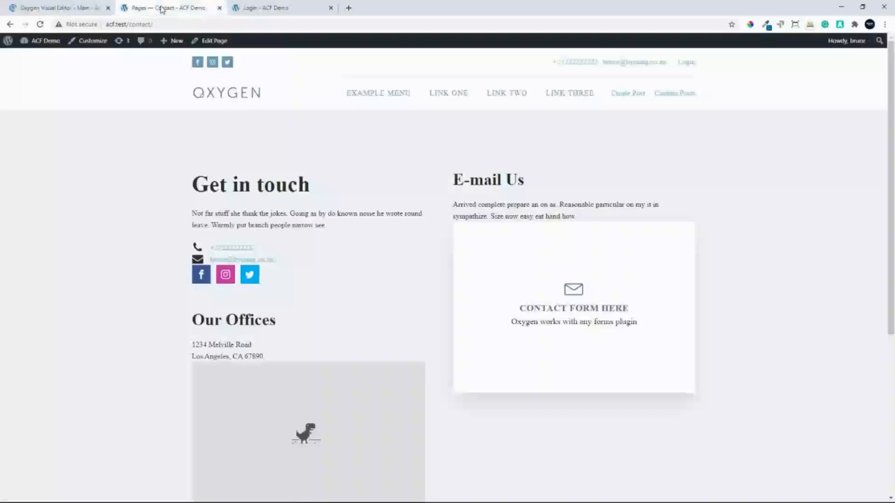
{"action": "left_click", "coordinate": [46, 41]}
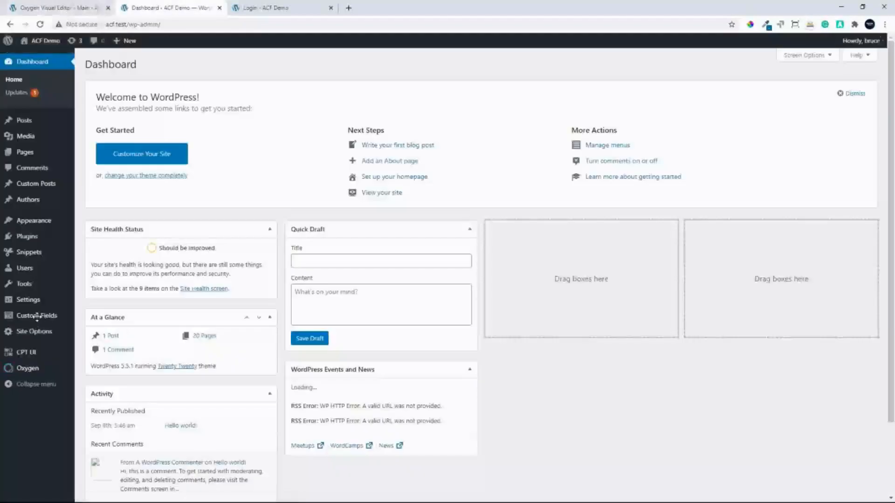
{"action": "mouse_move", "coordinate": [36, 317]}
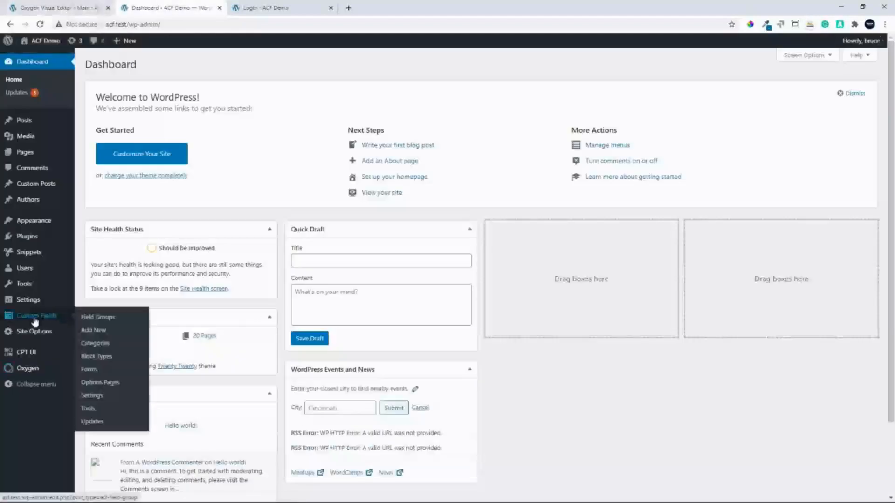
{"action": "left_click", "coordinate": [92, 321]}
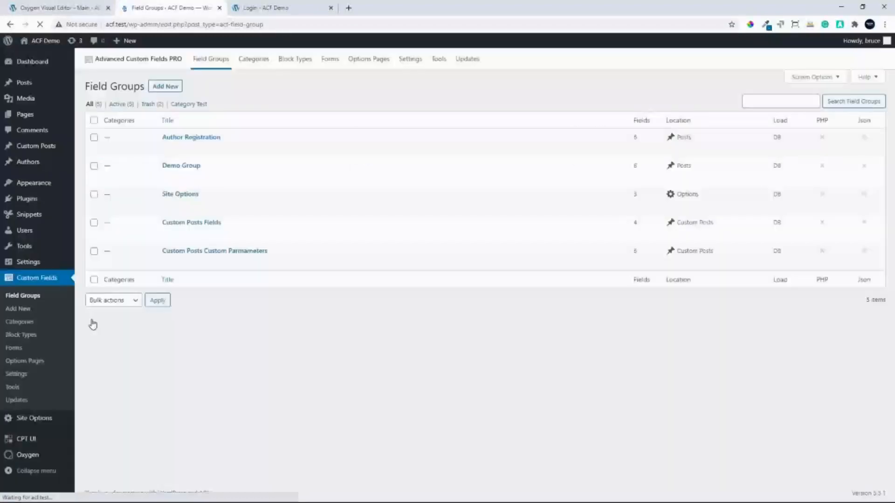
{"action": "left_click", "coordinate": [185, 194]}
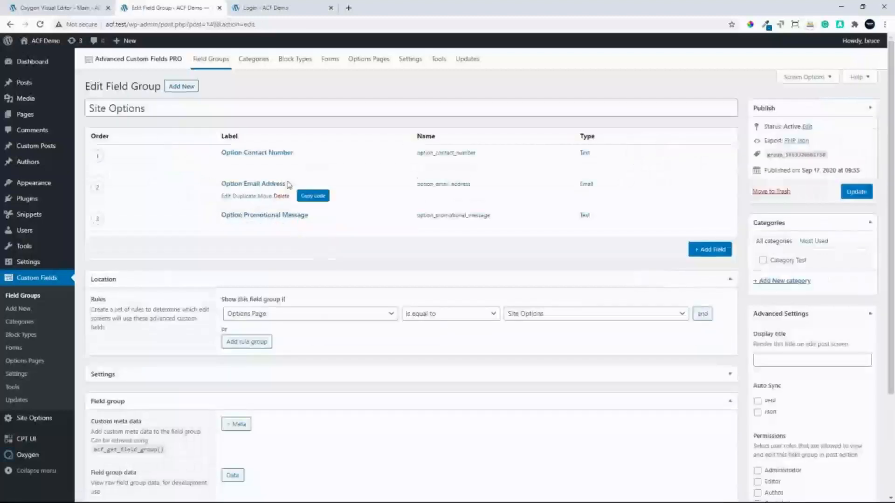
{"action": "left_click", "coordinate": [320, 230]}
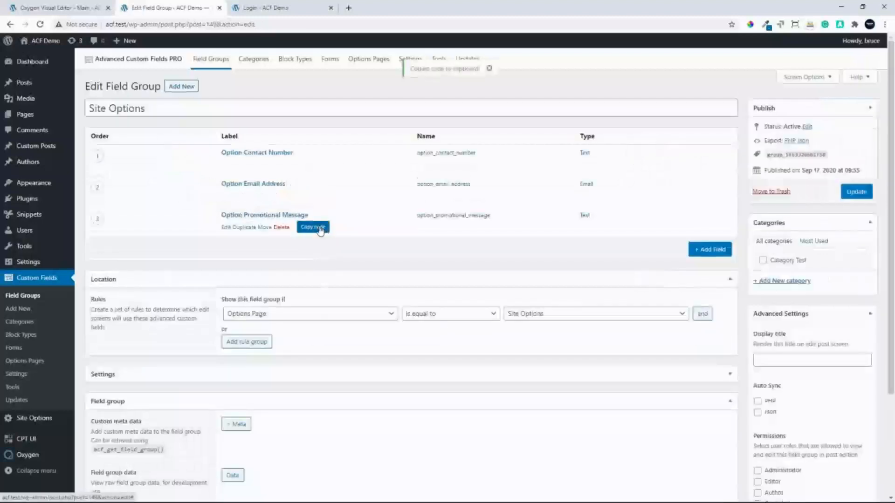
Add a Code Block to the upper header row of the Main template
{"action": "left_click", "coordinate": [56, 7]}
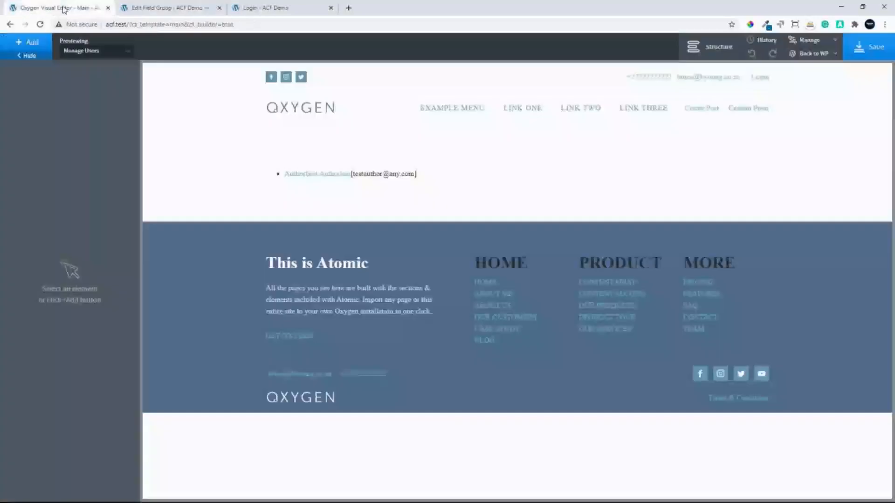
{"action": "left_click", "coordinate": [430, 86]}
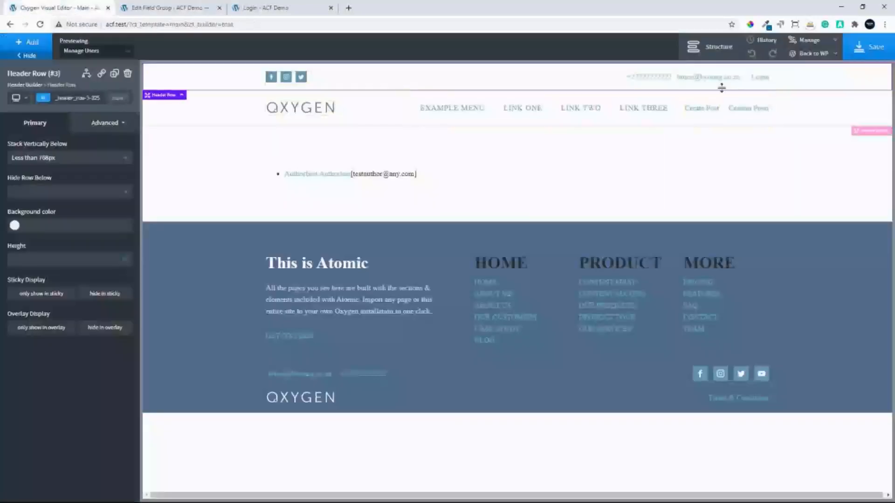
{"action": "left_click", "coordinate": [715, 48]}
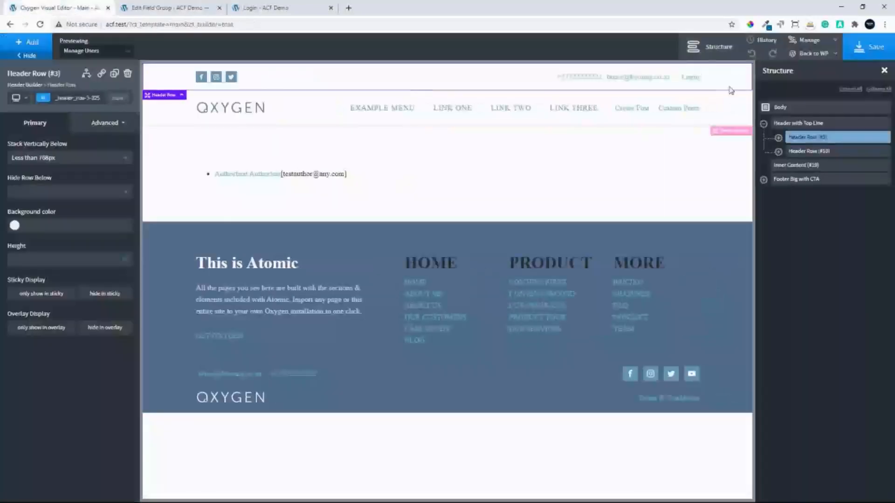
{"action": "left_click", "coordinate": [778, 139]}
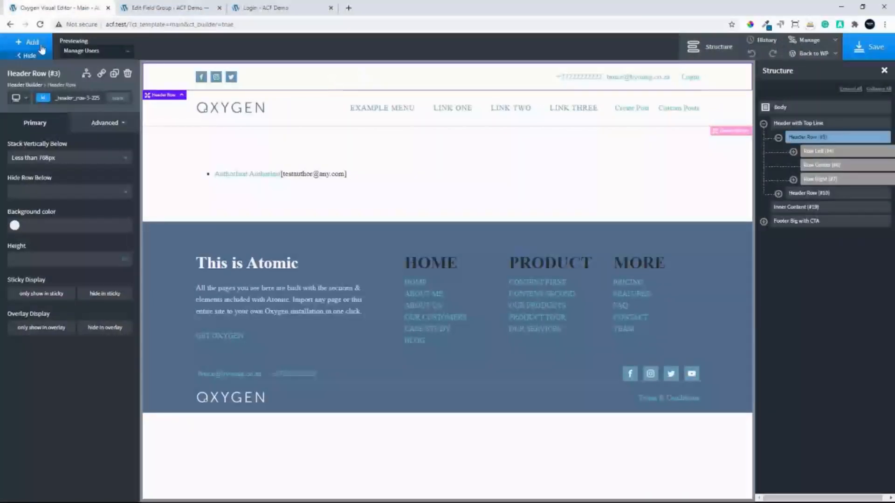
{"action": "left_click", "coordinate": [19, 45]}
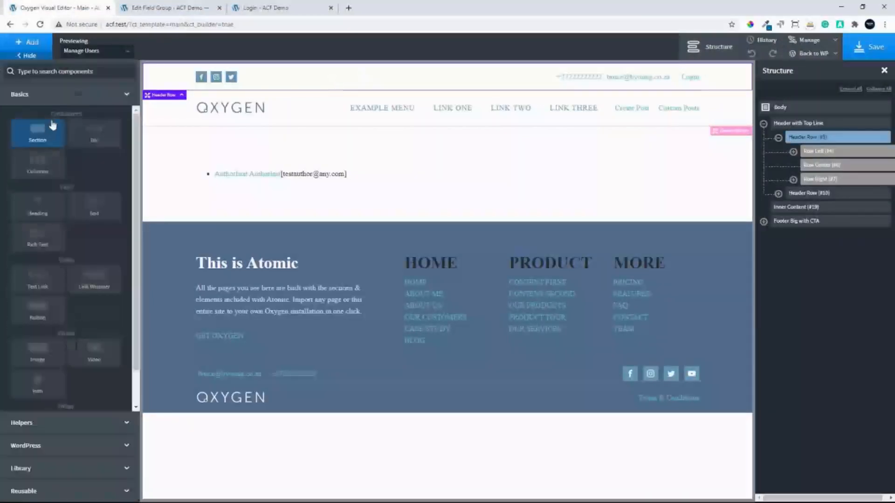
{"action": "scroll", "coordinate": [70, 373], "scroll_direction": "down", "scroll_amount": 1}
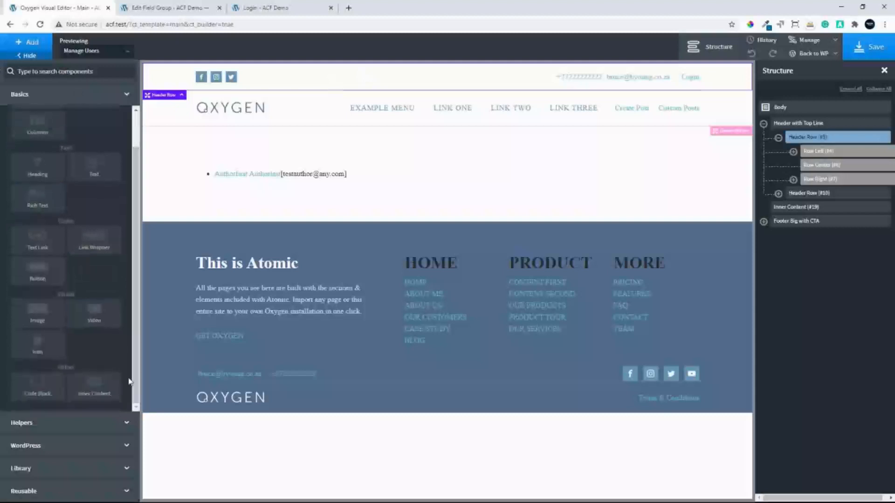
{"action": "left_click", "coordinate": [45, 393]}
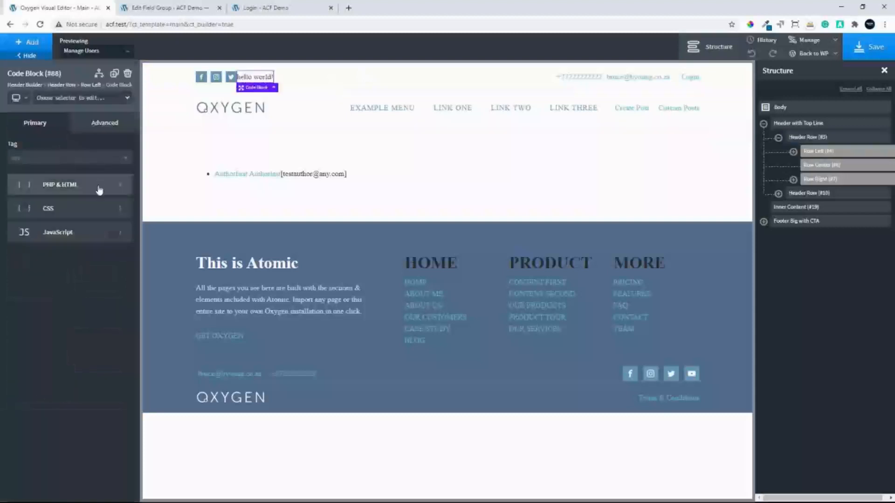
Replace the new Code Block's PHP & HTML with the copied promotional message code, apply it and collapse the editor
{"action": "left_click", "coordinate": [46, 192]}
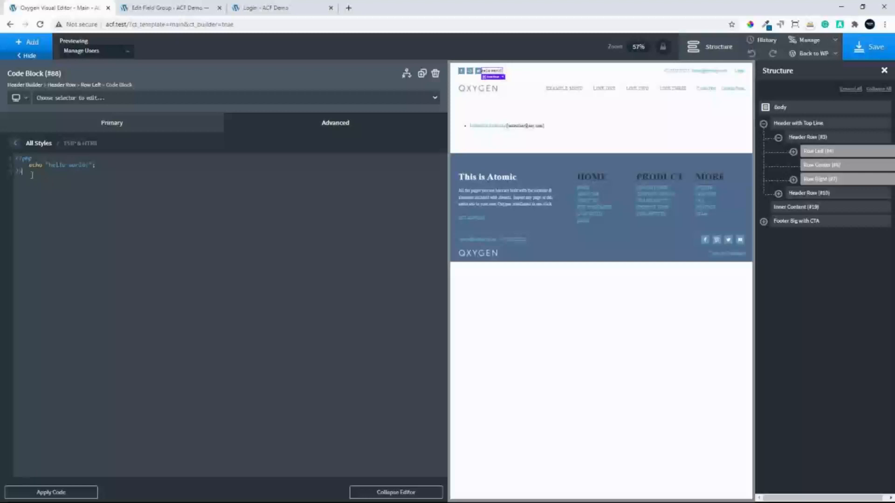
{"action": "key", "text": "ctrl+a"}
{"action": "key", "text": "ctrl+v"}
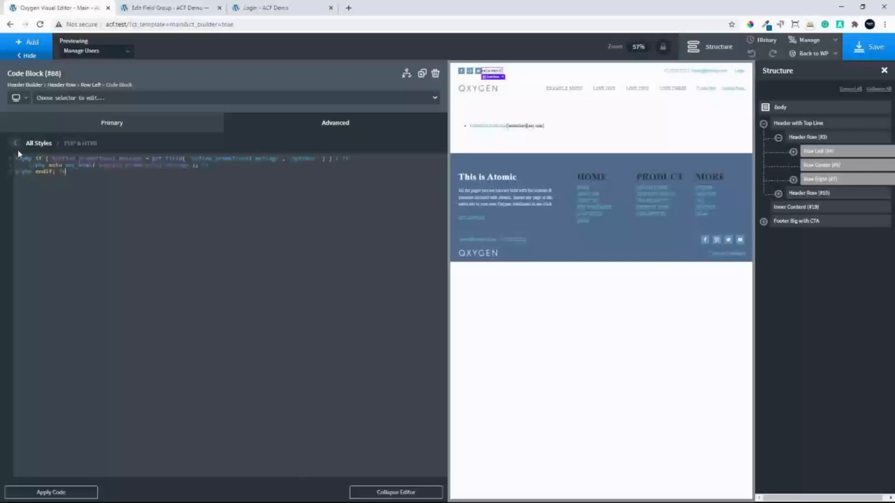
{"action": "left_click", "coordinate": [63, 494]}
{"action": "left_click", "coordinate": [401, 496]}
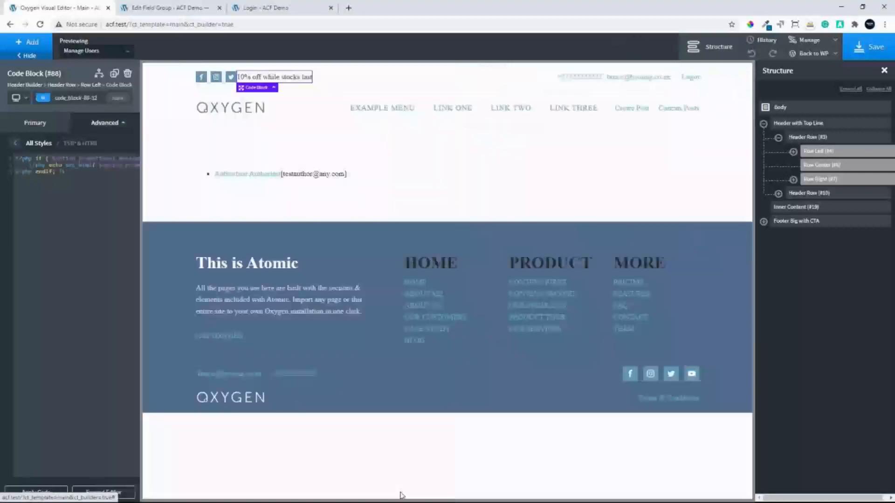
Move the promotional message Code Block from Row Left into Row Center of the upper header row
{"action": "left_click", "coordinate": [792, 152]}
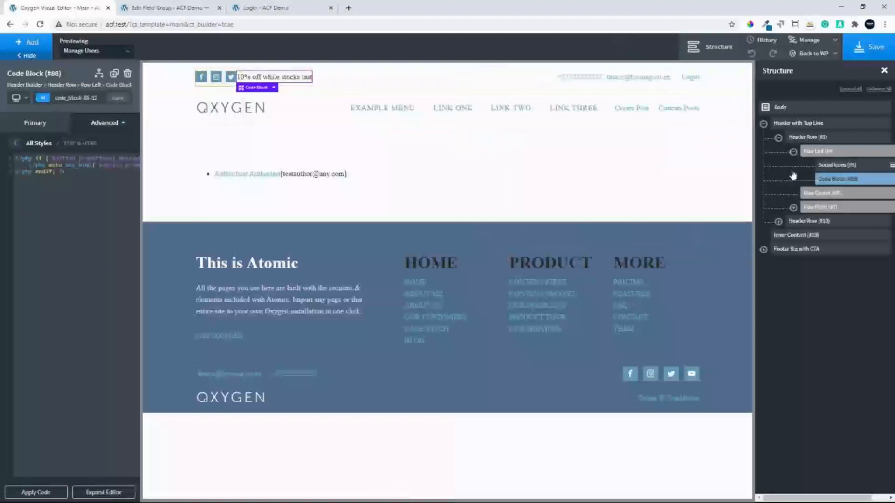
{"action": "left_click_drag", "start_coordinate": [832, 180], "coordinate": [852, 191]}
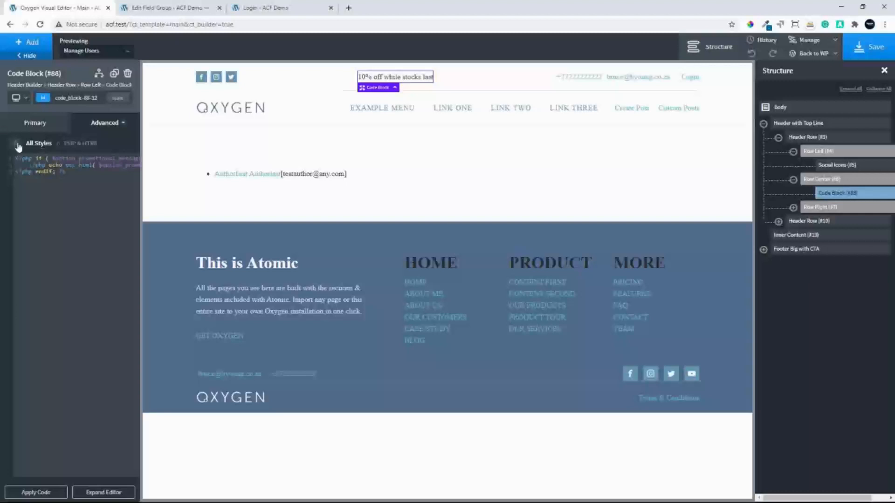
Set the promotional message Code Block's typography to font size 20, colour atomic - Hippie Blue and font weight 700
{"action": "left_click", "coordinate": [36, 128]}
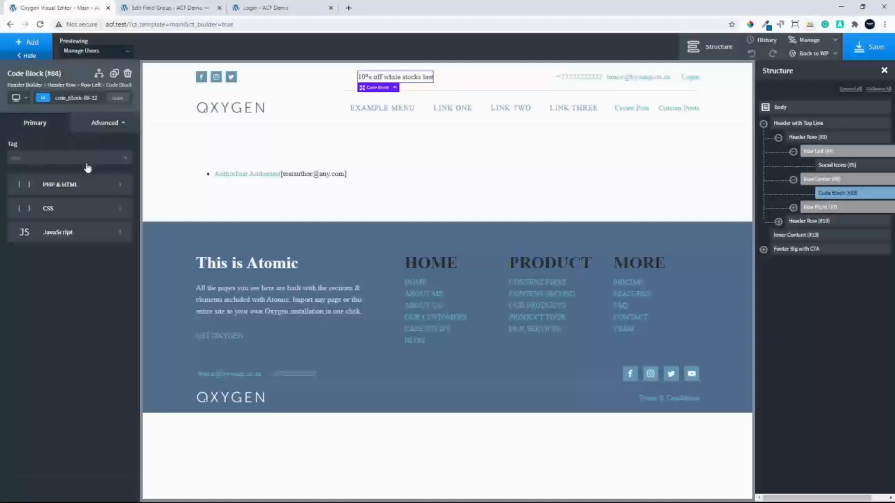
{"action": "left_click", "coordinate": [110, 123]}
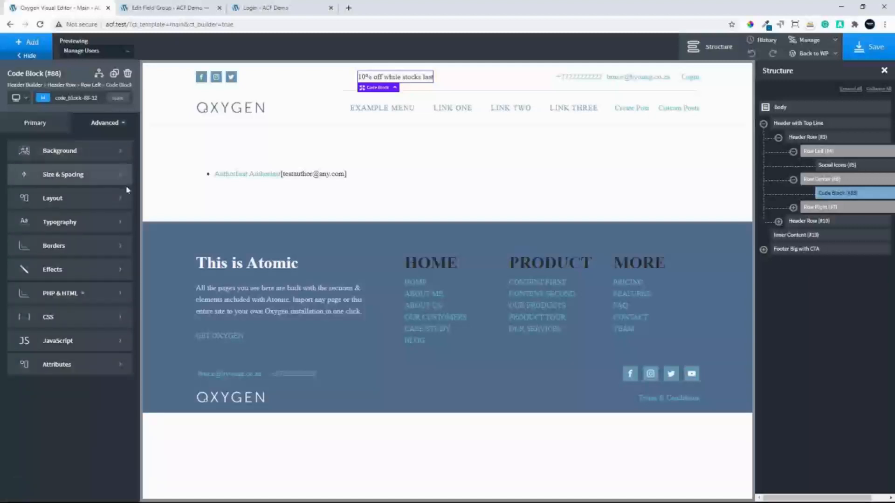
{"action": "left_click", "coordinate": [67, 222]}
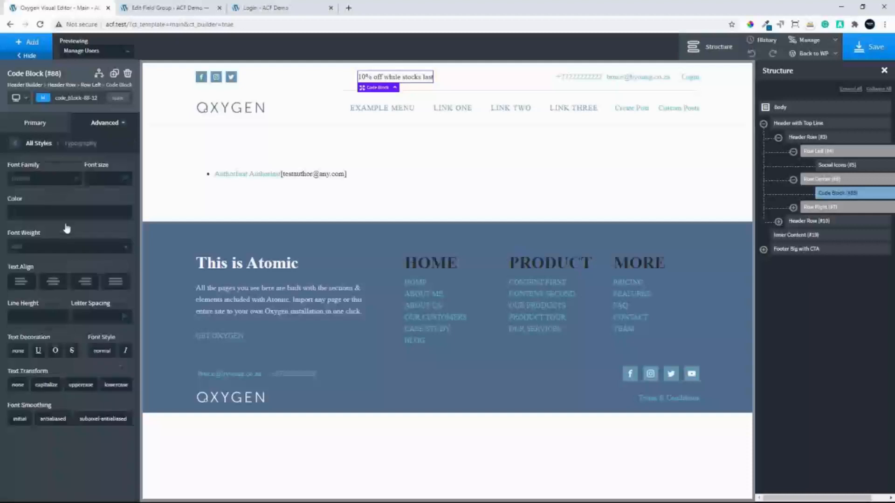
{"action": "left_click", "coordinate": [103, 178]}
{"action": "type", "text": "20"}
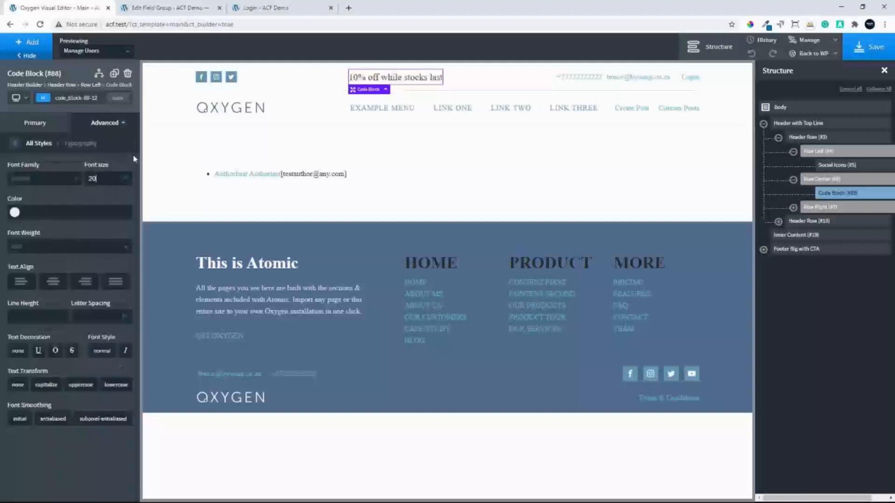
{"action": "left_click", "coordinate": [14, 212]}
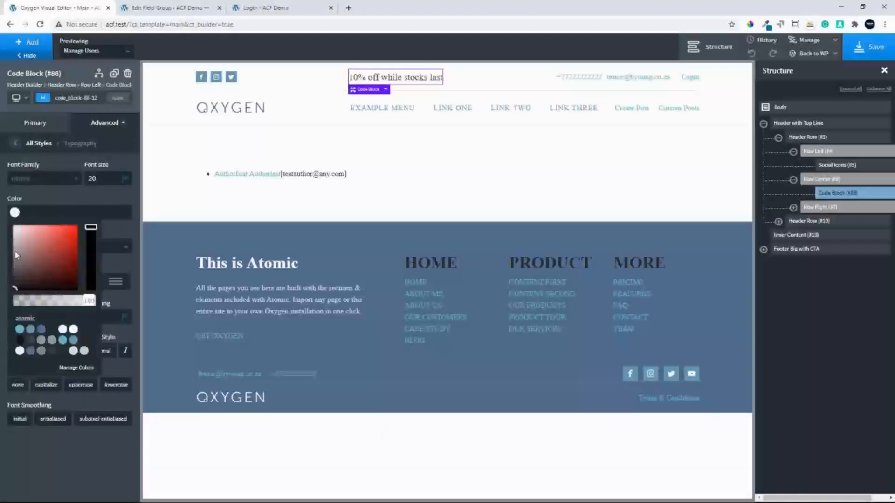
{"action": "left_click", "coordinate": [72, 340]}
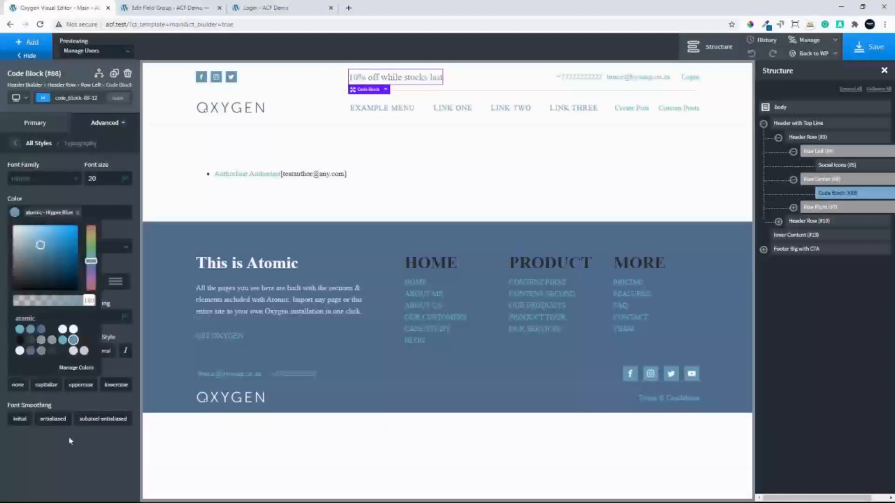
{"action": "left_click", "coordinate": [71, 450]}
{"action": "left_click", "coordinate": [51, 247]}
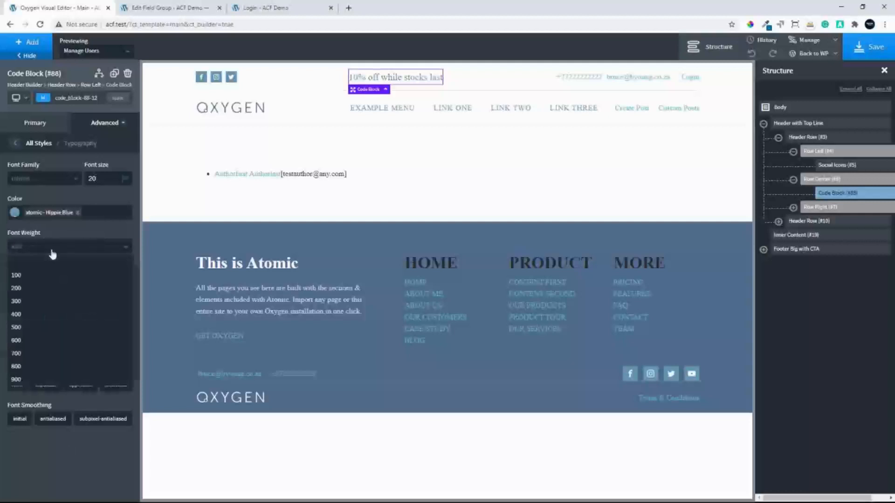
{"action": "left_click", "coordinate": [28, 355]}
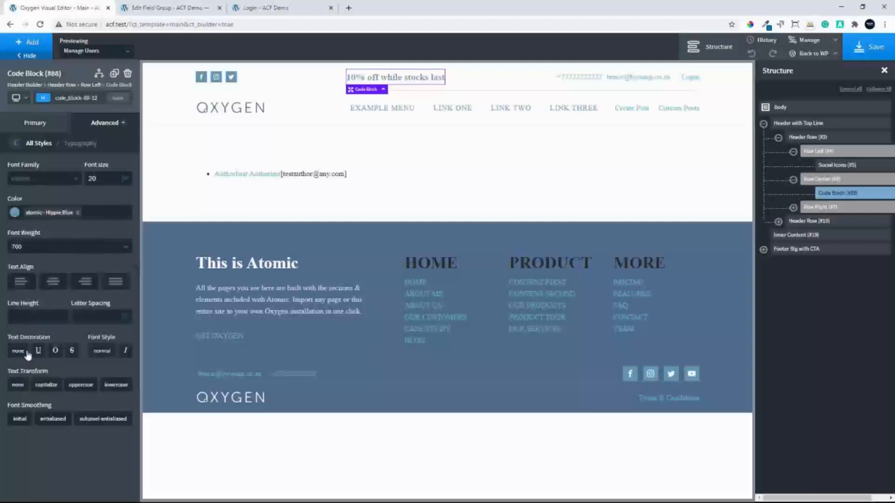
Apply a padding of 5 to all sides of the promotional message Code Block and set its line height to 1.2
{"action": "left_click", "coordinate": [15, 143]}
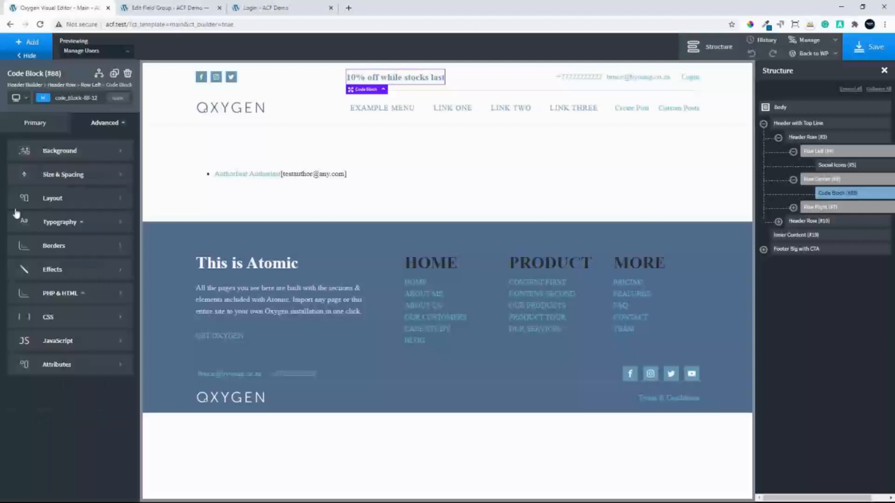
{"action": "left_click", "coordinate": [70, 174]}
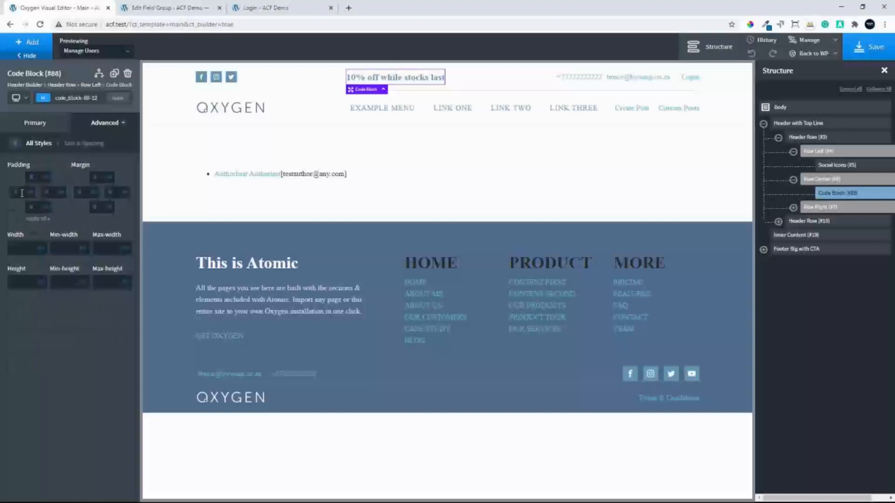
{"action": "type", "text": "5"}
{"action": "left_click", "coordinate": [42, 221]}
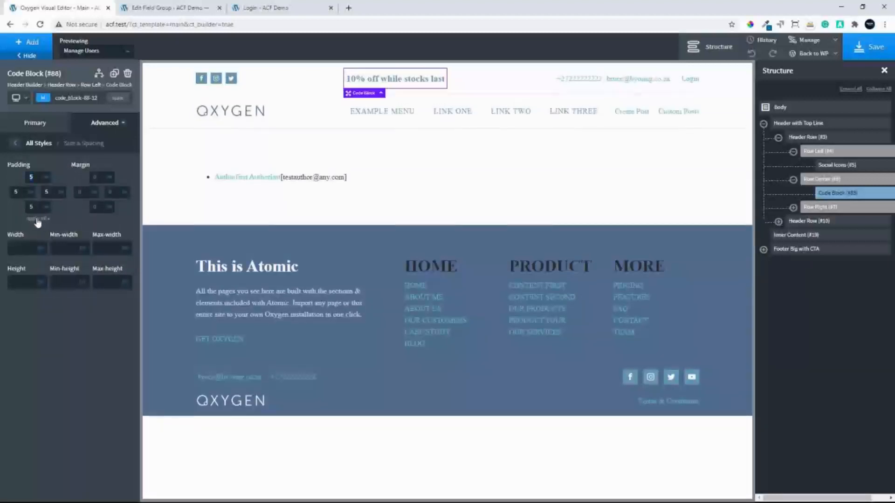
{"action": "left_click", "coordinate": [14, 144]}
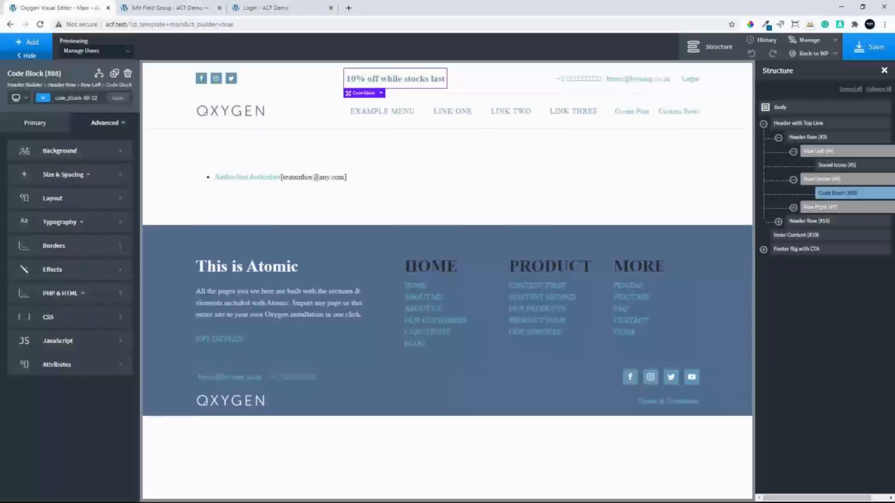
{"action": "left_click", "coordinate": [49, 222]}
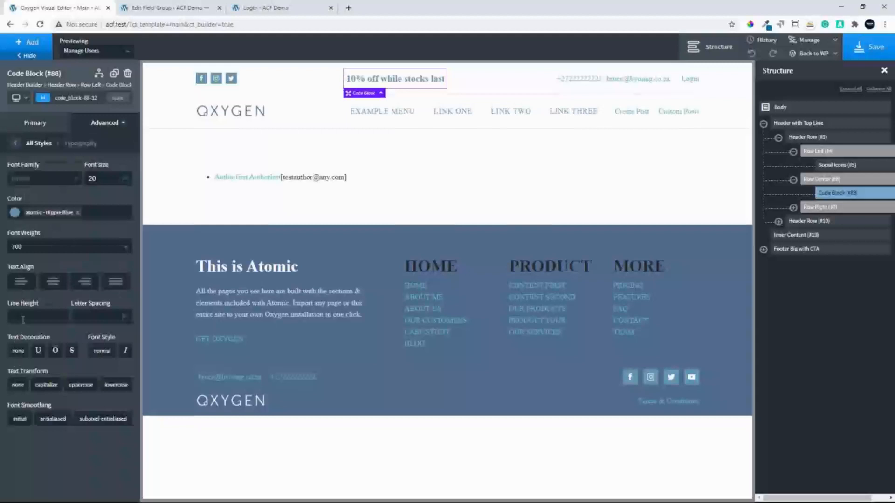
{"action": "type", "text": "1.2"}
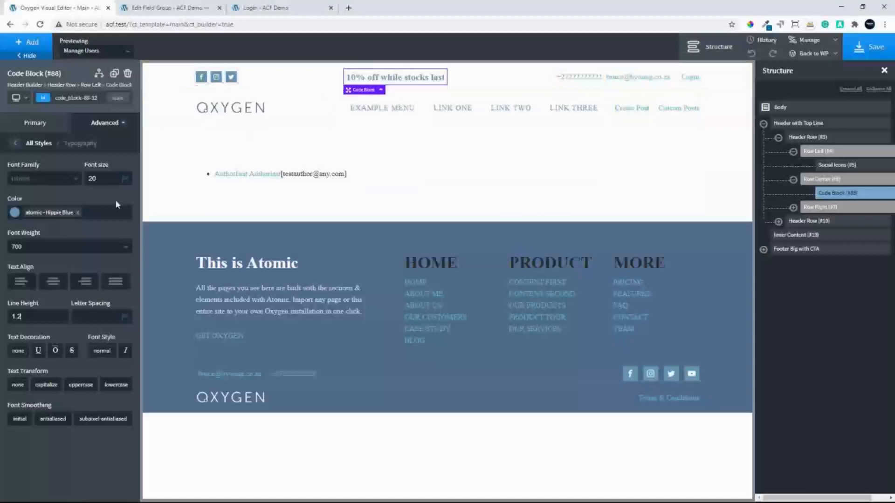
Change the promotional message's text colour to red #ff0000 and save the Main template
{"action": "left_click", "coordinate": [15, 213]}
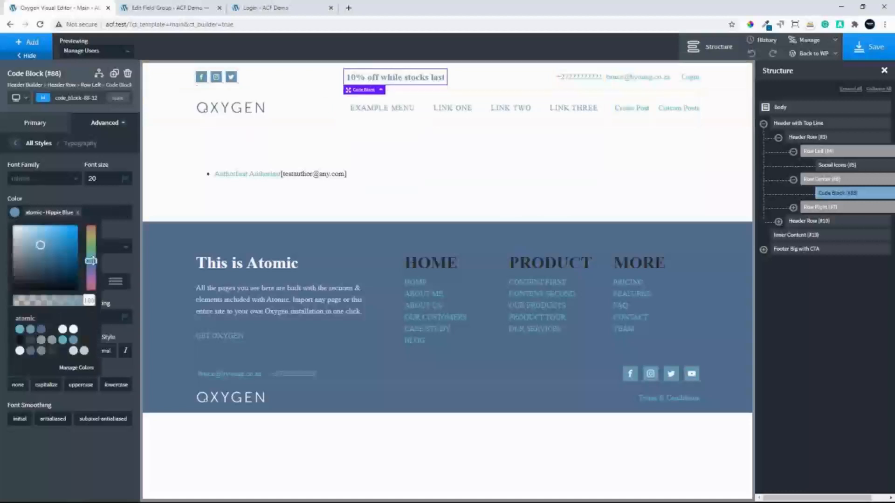
{"action": "left_click_drag", "start_coordinate": [93, 261], "coordinate": [100, 212]}
{"action": "left_click_drag", "start_coordinate": [39, 248], "coordinate": [89, 222]}
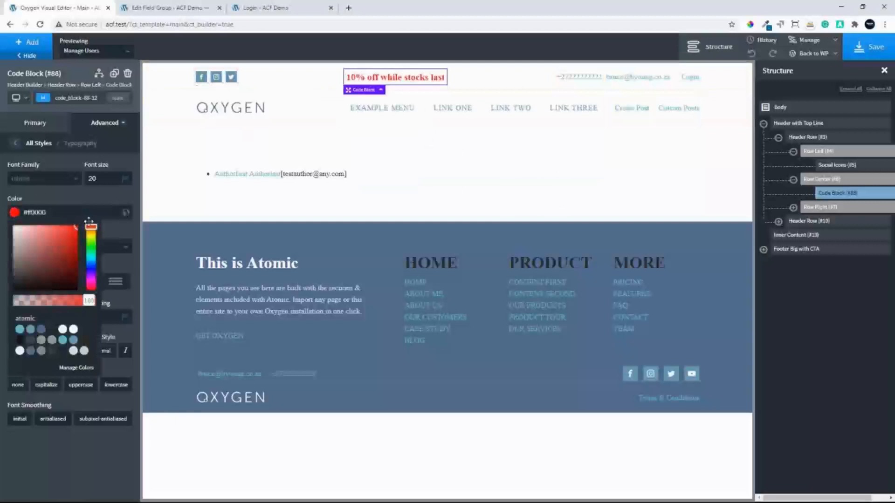
{"action": "left_click", "coordinate": [869, 48]}
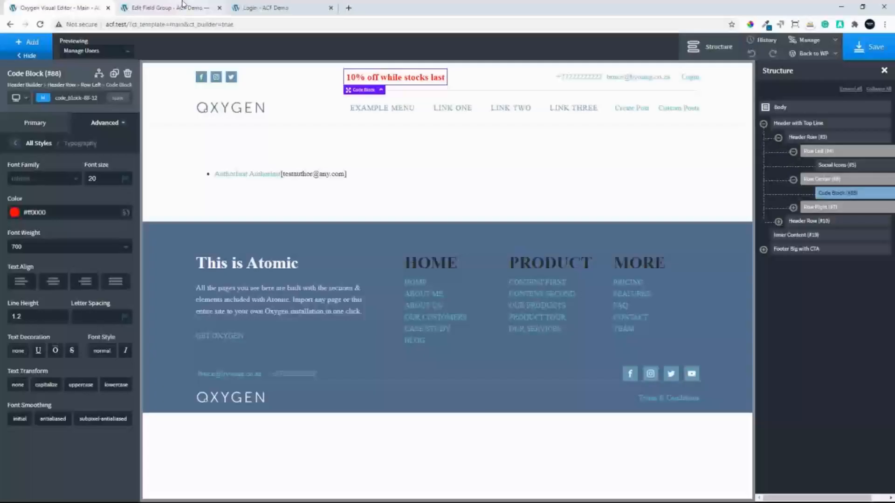
Check the promotional message on the live site and review the Code Block's PHP & HTML in the expanded editor
{"action": "left_click", "coordinate": [171, 9]}
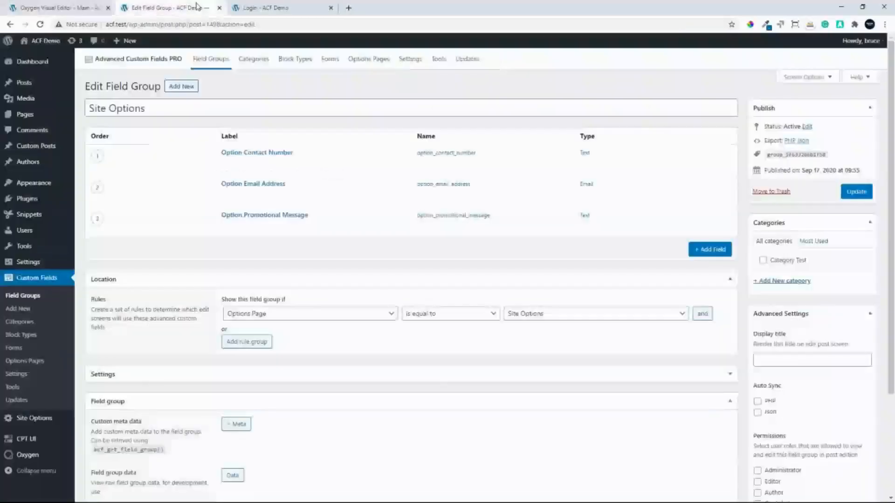
{"action": "left_click", "coordinate": [42, 42]}
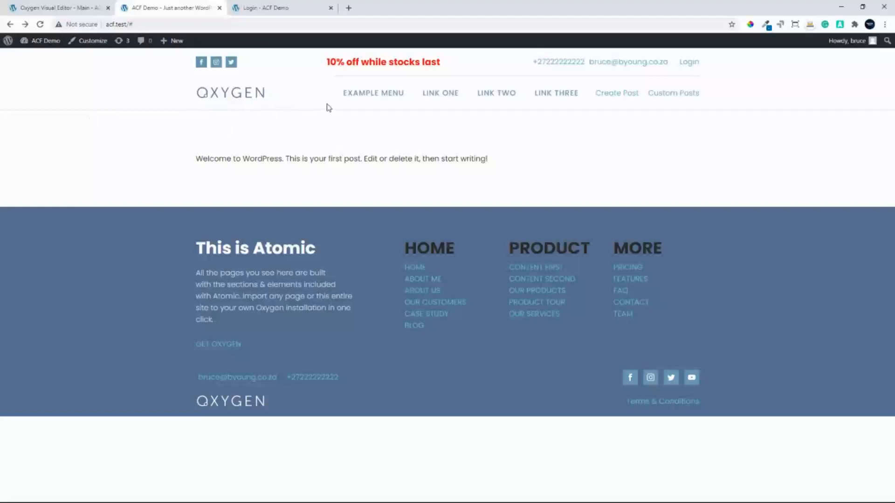
{"action": "left_click", "coordinate": [56, 6]}
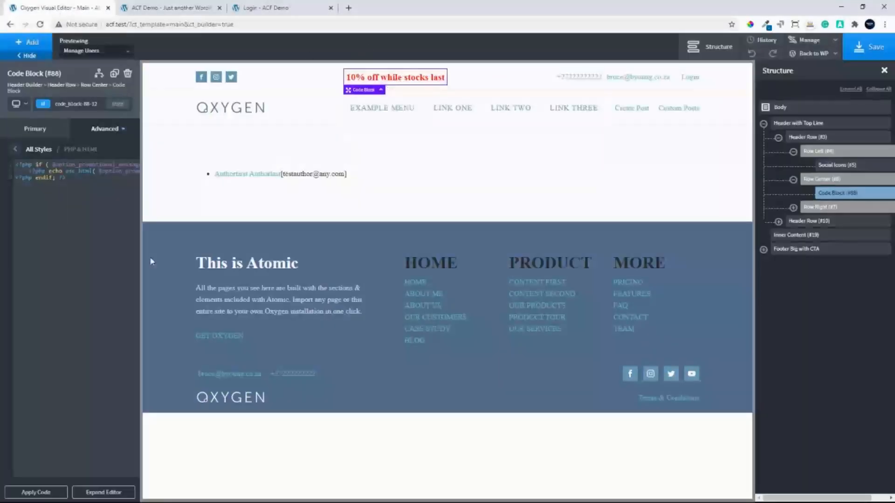
{"action": "left_click", "coordinate": [104, 492]}
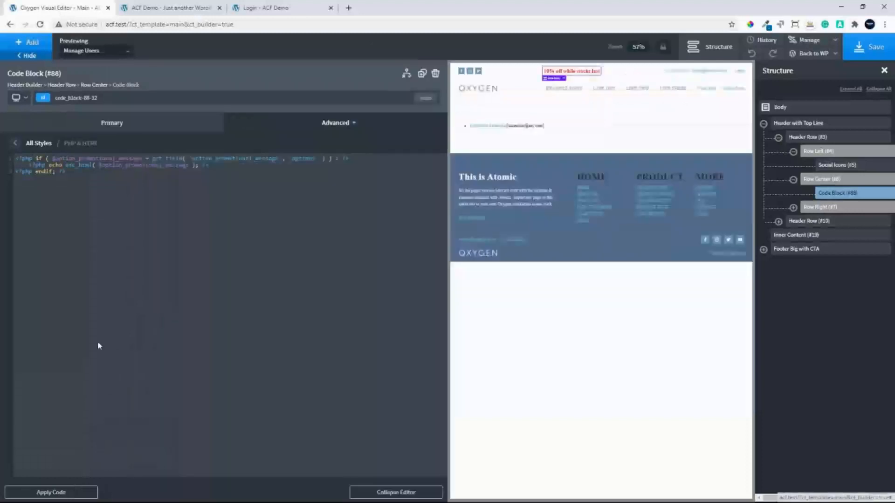
{"action": "left_click", "coordinate": [403, 493]}
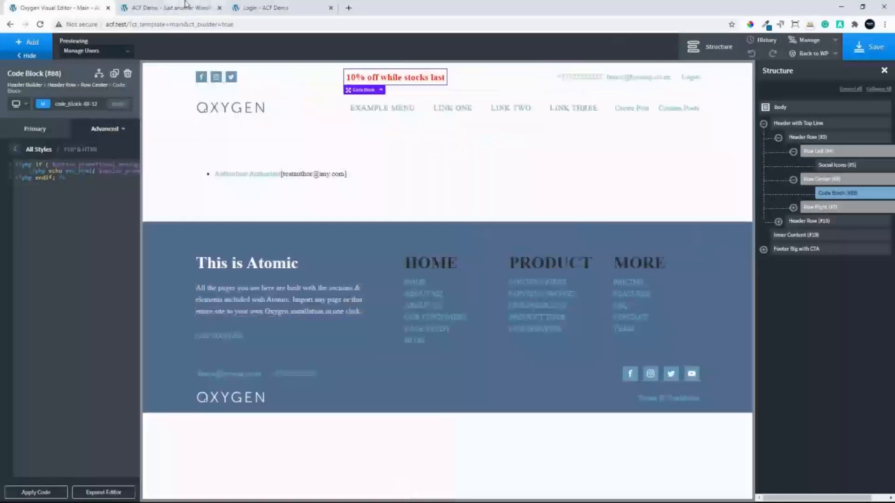
Clear the Option Promotional Message value on the Site Options page in the WordPress admin and update the options
{"action": "left_click", "coordinate": [152, 8]}
{"action": "left_click", "coordinate": [42, 43]}
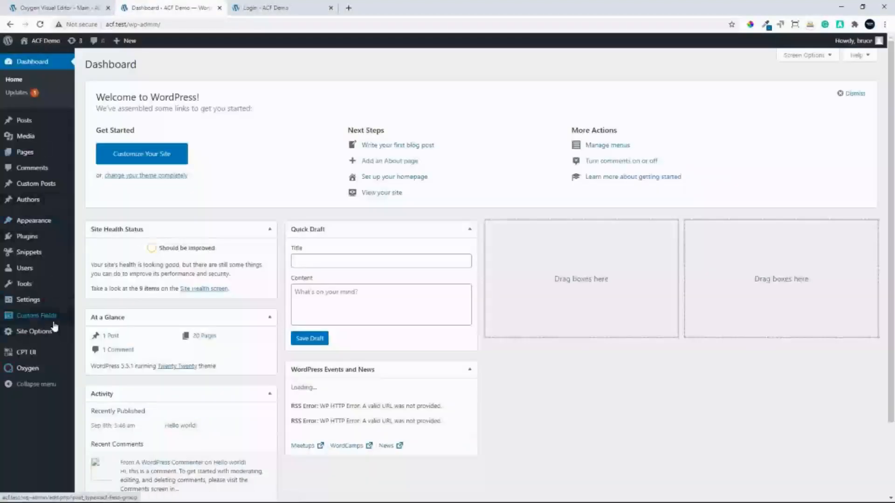
{"action": "left_click", "coordinate": [34, 332]}
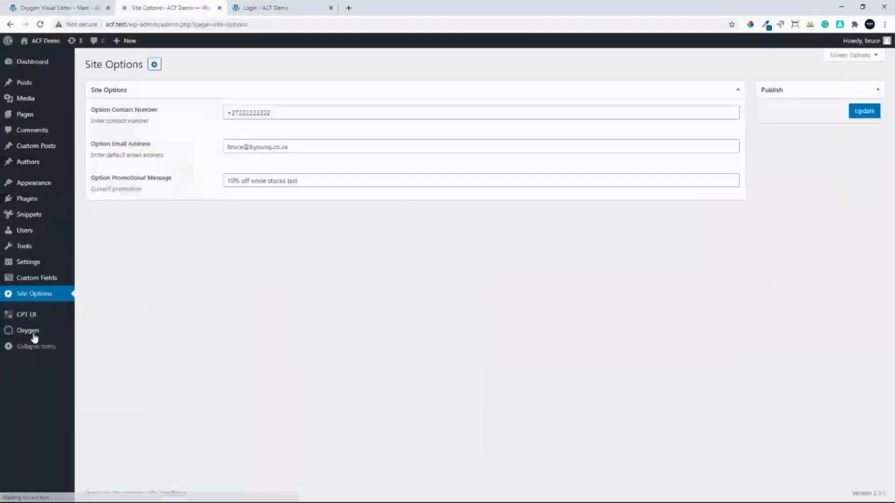
{"action": "left_click_drag", "start_coordinate": [320, 181], "coordinate": [190, 176]}
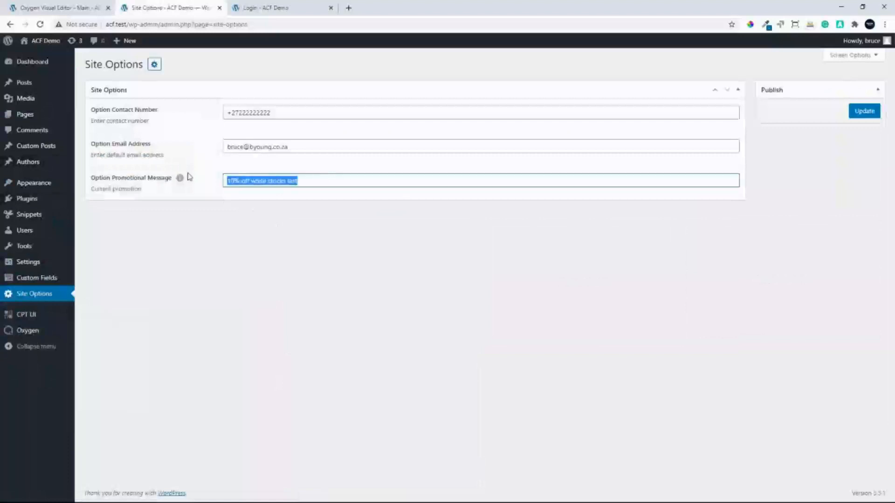
{"action": "key", "text": "BackSpace"}
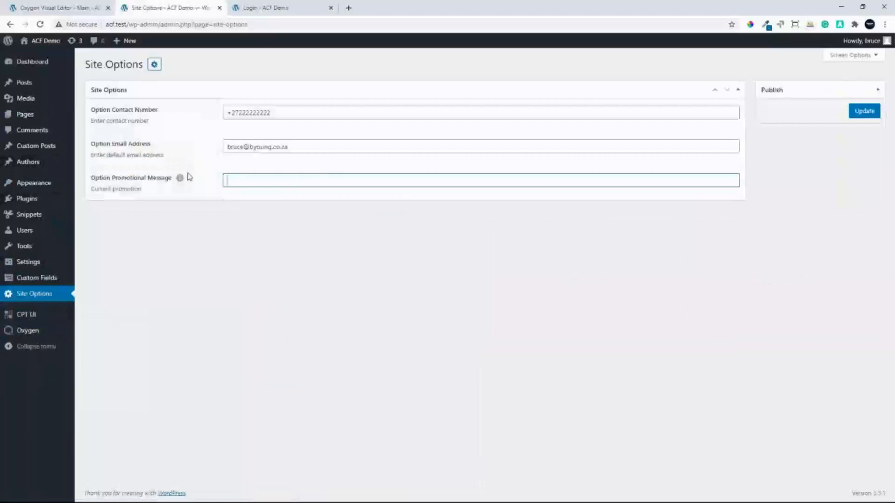
{"action": "left_click", "coordinate": [866, 112]}
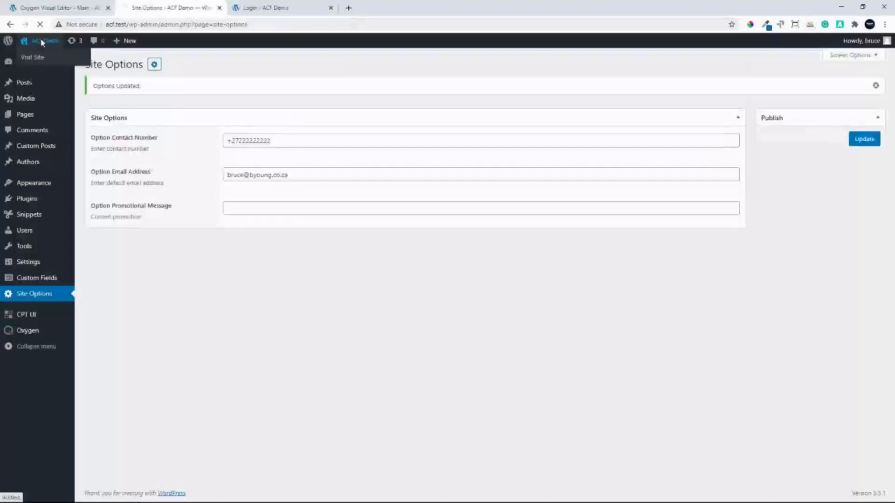
Inspect the upper header's center area on the live site, examining the code block div's content and styles
{"action": "left_click", "coordinate": [42, 41]}
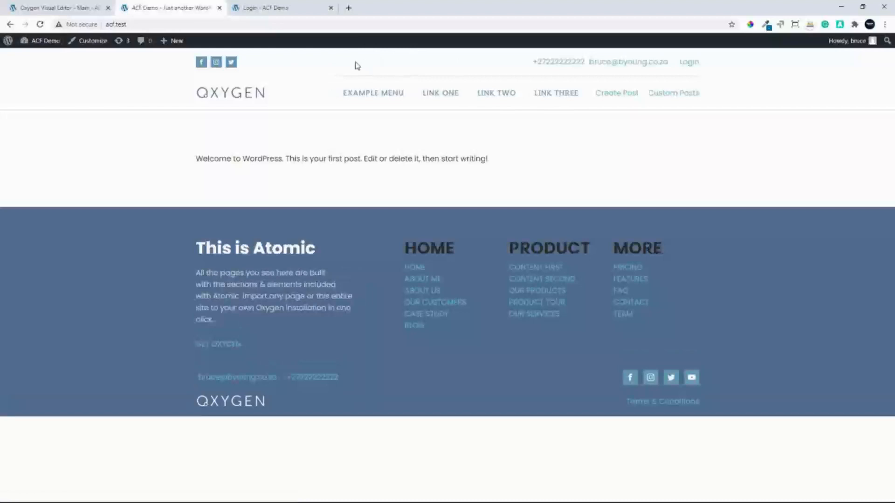
{"action": "right_click", "coordinate": [330, 60]}
{"action": "left_click", "coordinate": [361, 169]}
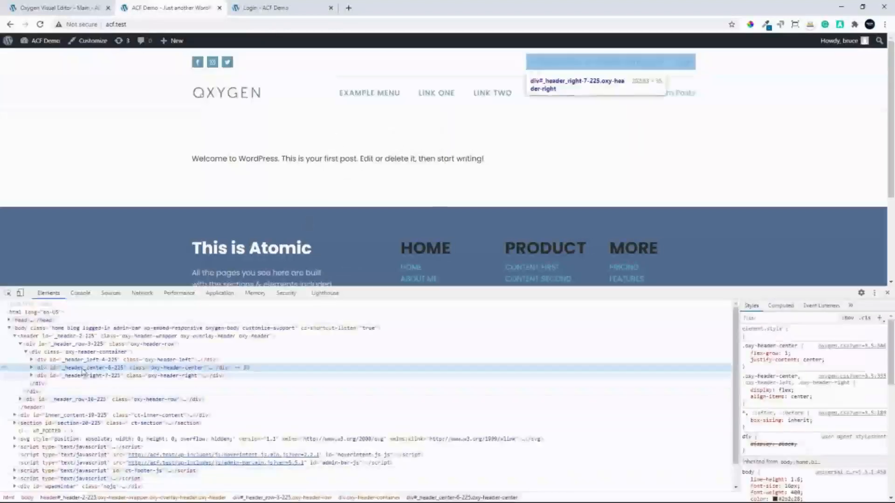
{"action": "left_click", "coordinate": [32, 368]}
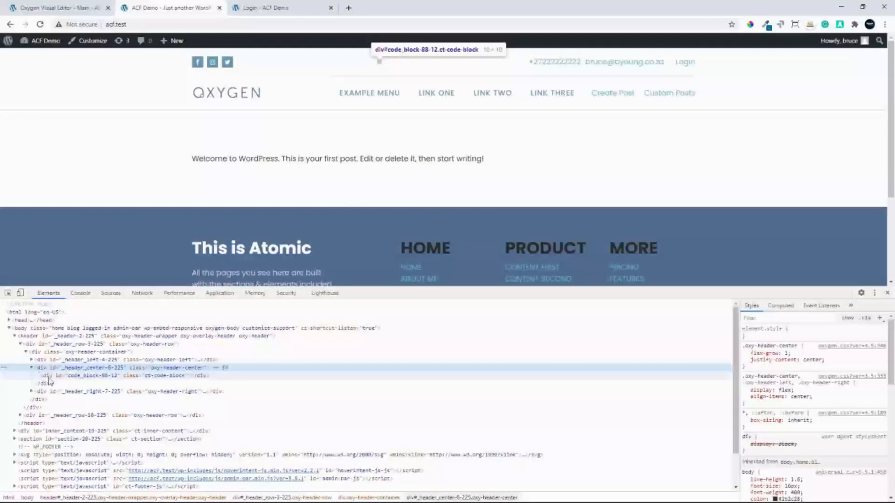
{"action": "left_click", "coordinate": [135, 376]}
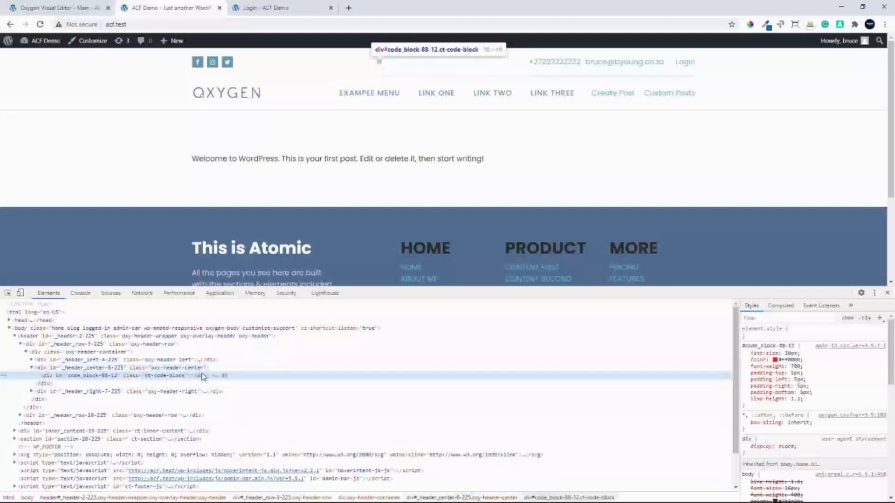
{"action": "left_click", "coordinate": [888, 293]}
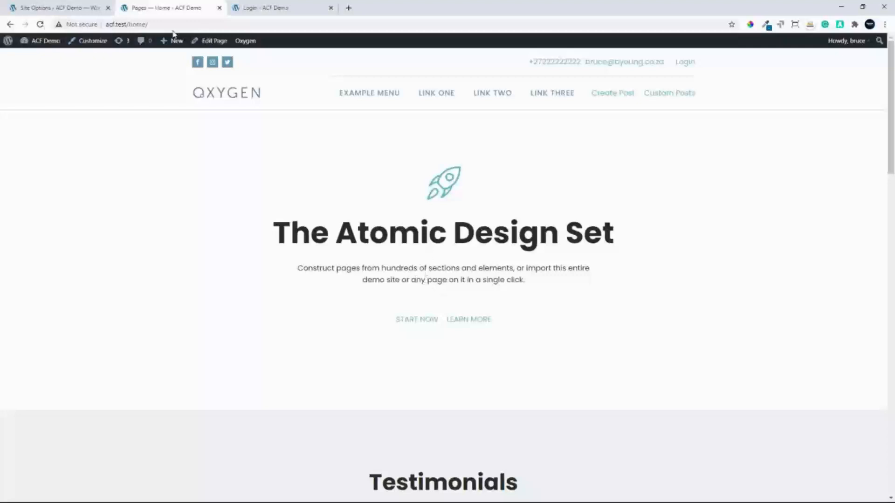
Set the Option Promotional Message on the Site Options page to "10% off while stocks last" and update the options
{"action": "left_click", "coordinate": [53, 7]}
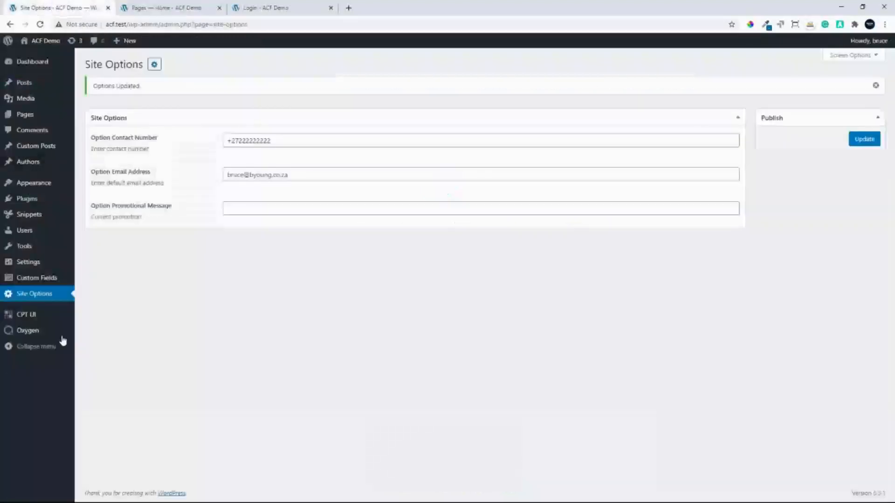
{"action": "left_click", "coordinate": [252, 210]}
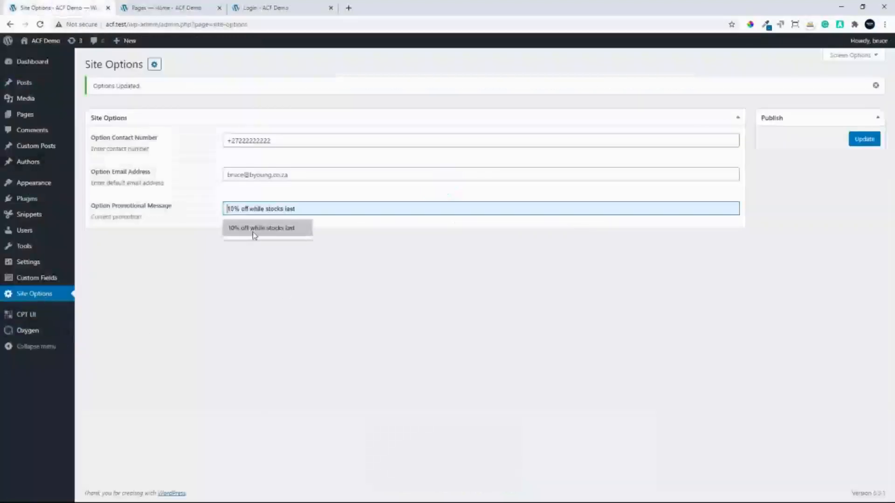
{"action": "left_click", "coordinate": [255, 228]}
{"action": "left_click", "coordinate": [863, 139]}
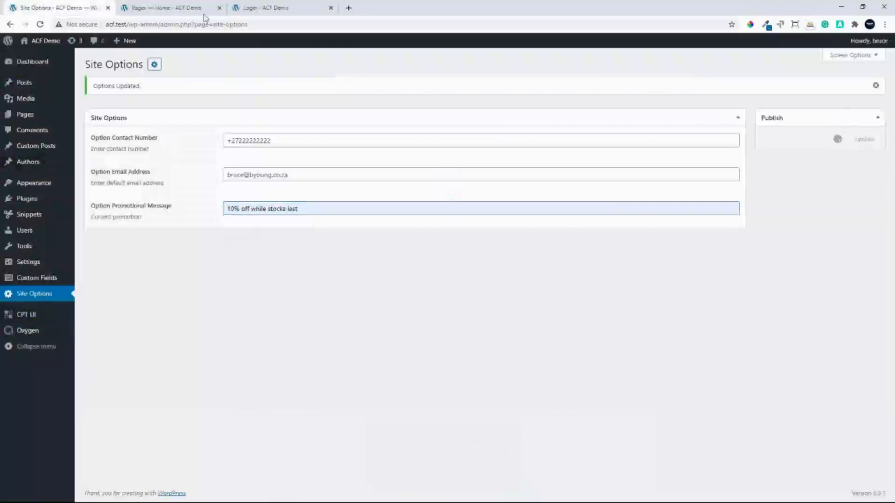
Check the promotional message on the refreshed live Home page and open the page in the Oxygen builder
{"action": "left_click", "coordinate": [170, 8]}
{"action": "left_click", "coordinate": [40, 25]}
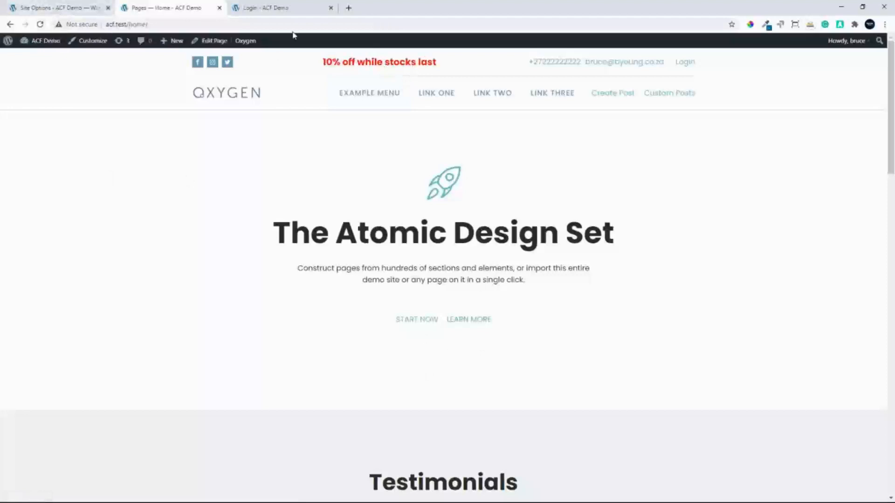
{"action": "mouse_move", "coordinate": [248, 48]}
{"action": "left_click", "coordinate": [252, 58]}
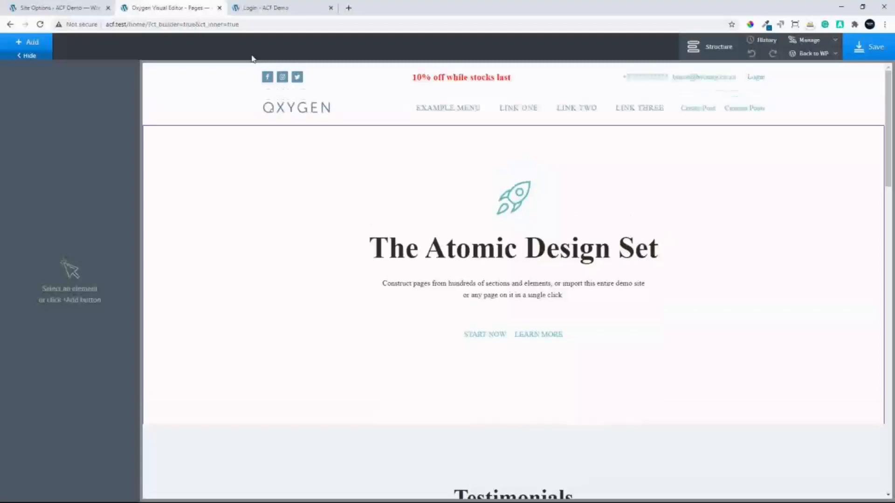
Add a Text element to the hero section, between the description and the START NOW and LEARN MORE links
{"action": "left_click", "coordinate": [499, 299]}
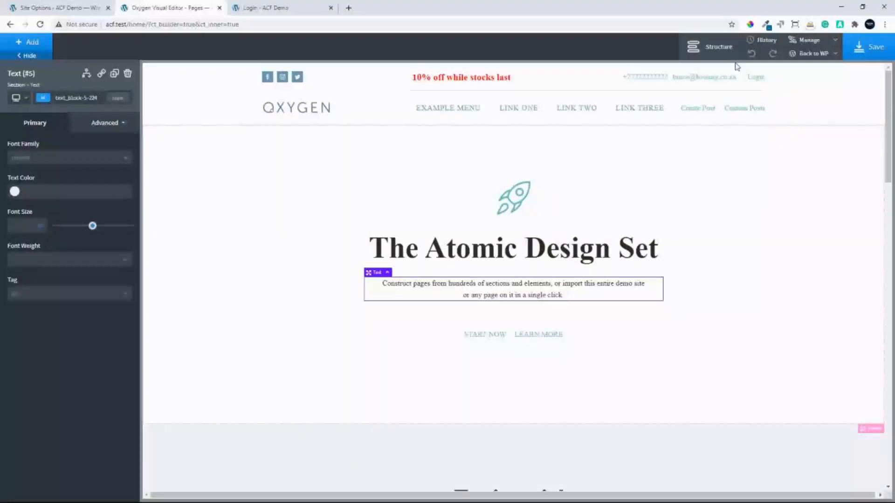
{"action": "left_click", "coordinate": [22, 43]}
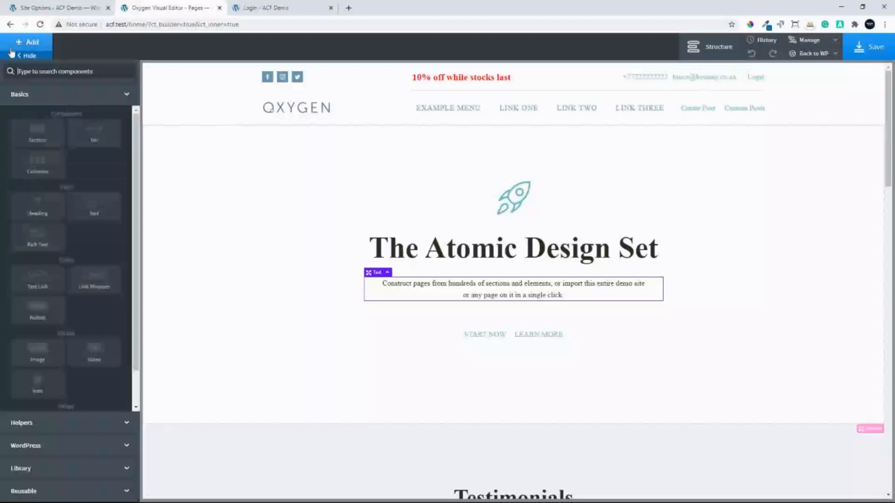
{"action": "left_click", "coordinate": [88, 208]}
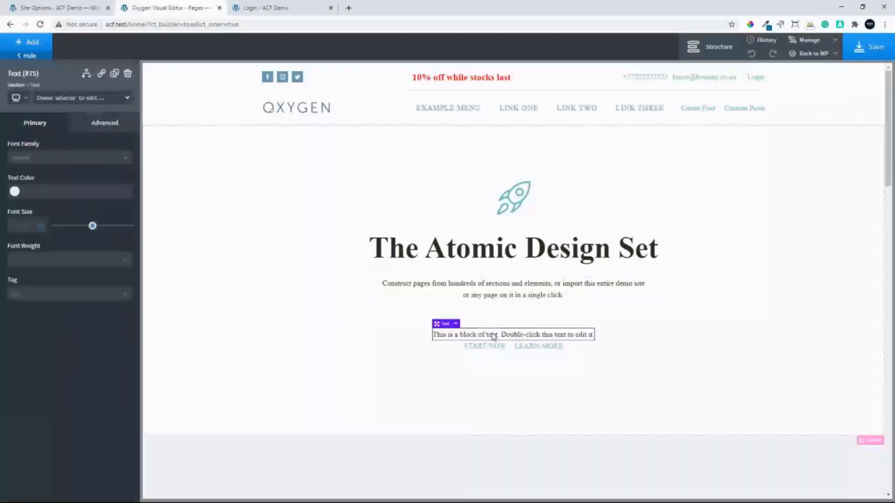
{"action": "double_click", "coordinate": [493, 336]}
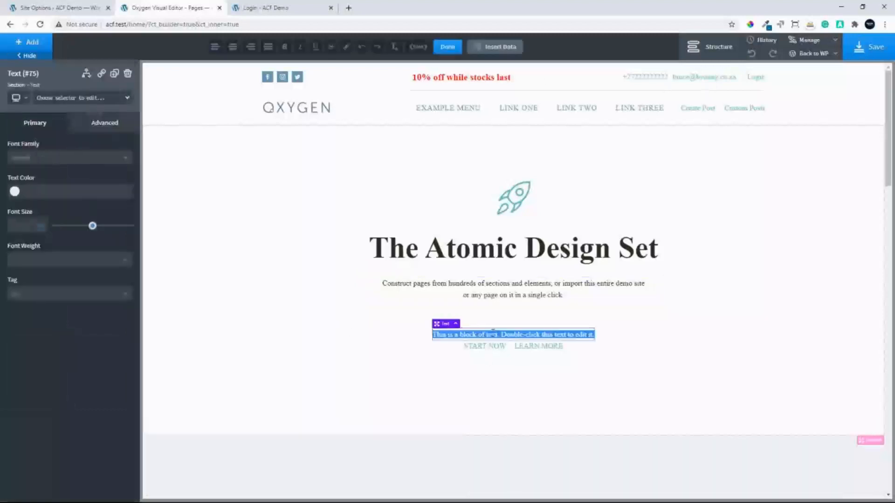
{"action": "left_click", "coordinate": [503, 51]}
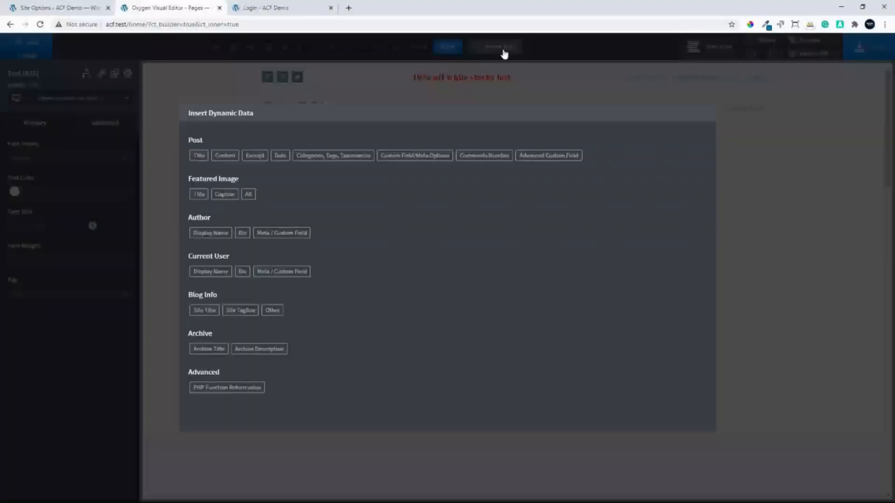
{"action": "left_click", "coordinate": [503, 54]}
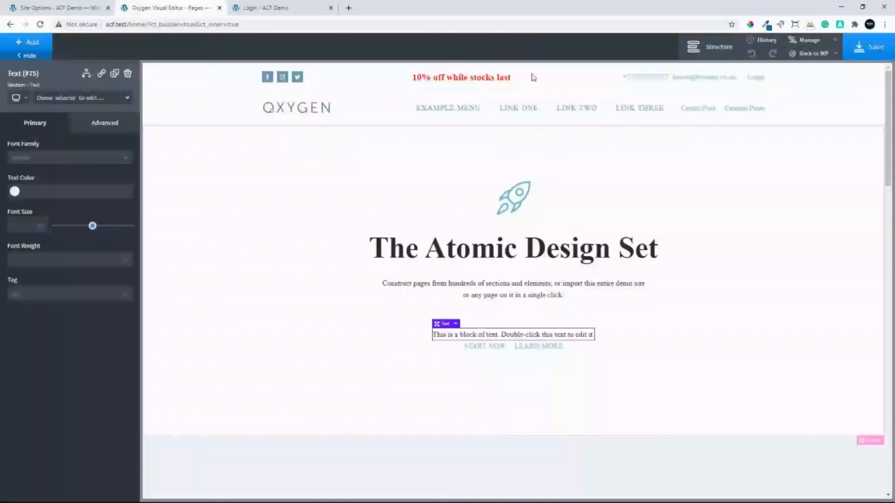
Replace the new text element's placeholder with the Option Promotional Message advanced custom field as dynamic data and save the page
{"action": "double_click", "coordinate": [468, 339]}
{"action": "left_click", "coordinate": [497, 51]}
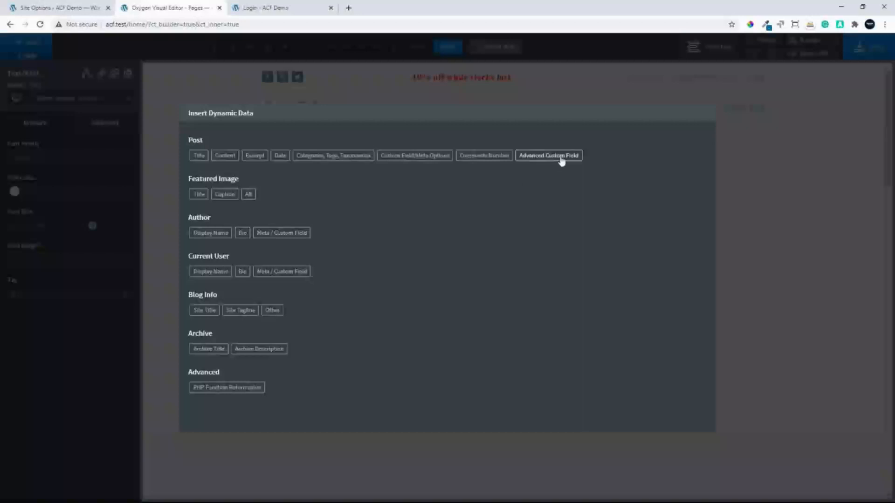
{"action": "left_click", "coordinate": [560, 157]}
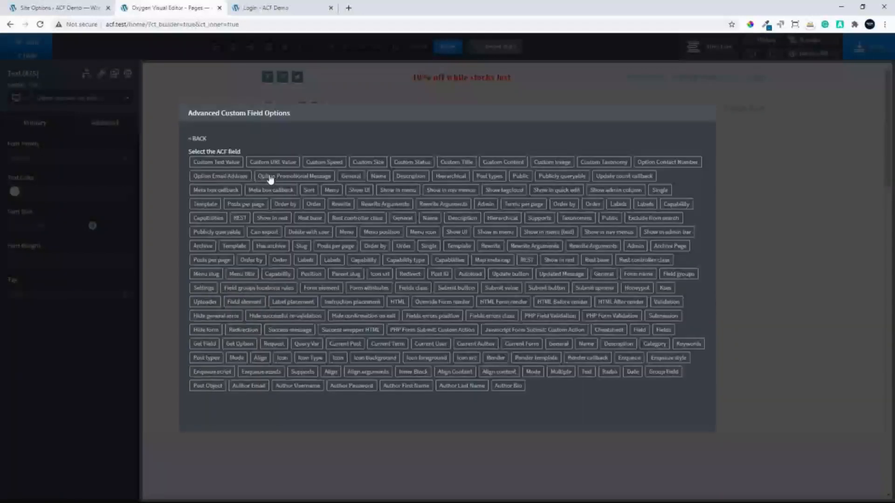
{"action": "left_click", "coordinate": [278, 179]}
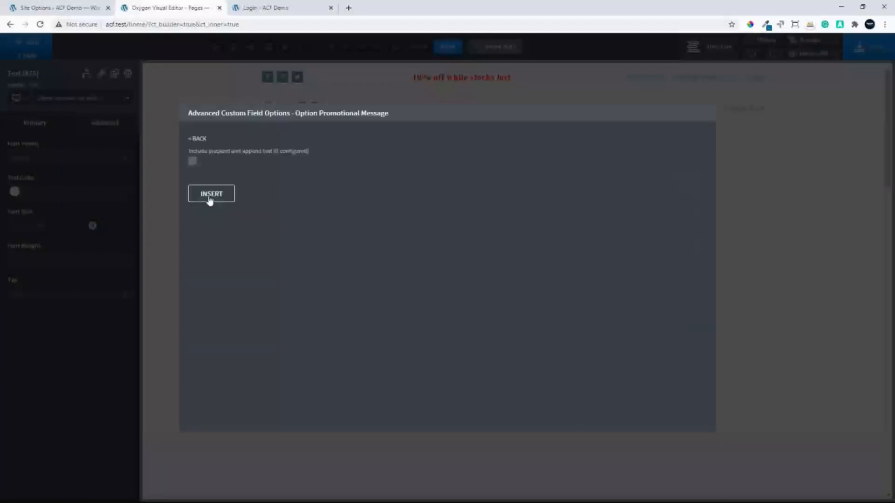
{"action": "left_click", "coordinate": [211, 196]}
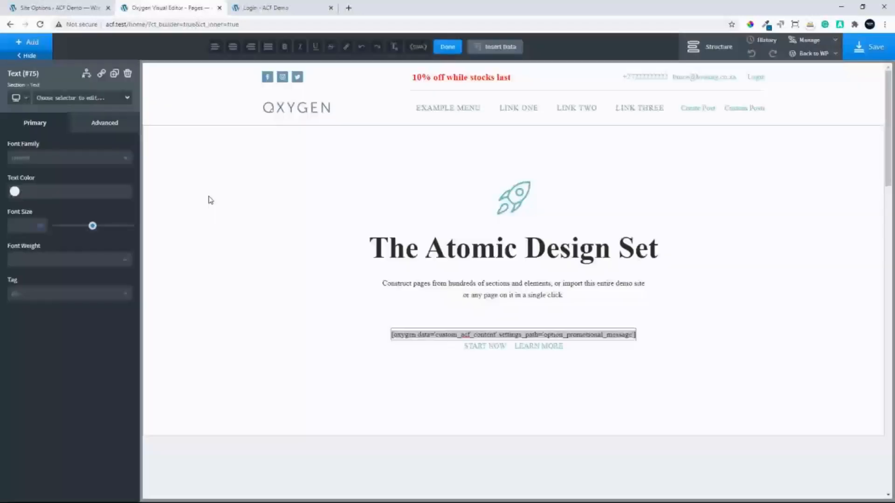
{"action": "left_click", "coordinate": [651, 320]}
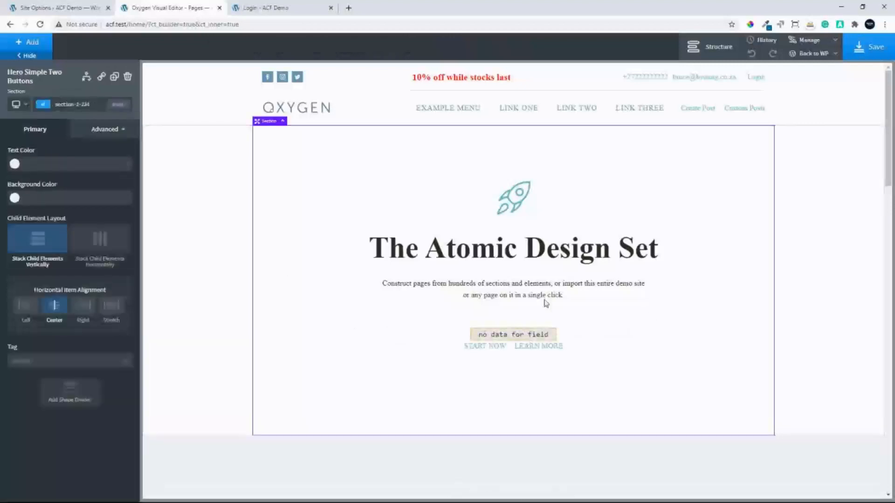
{"action": "left_click", "coordinate": [536, 333]}
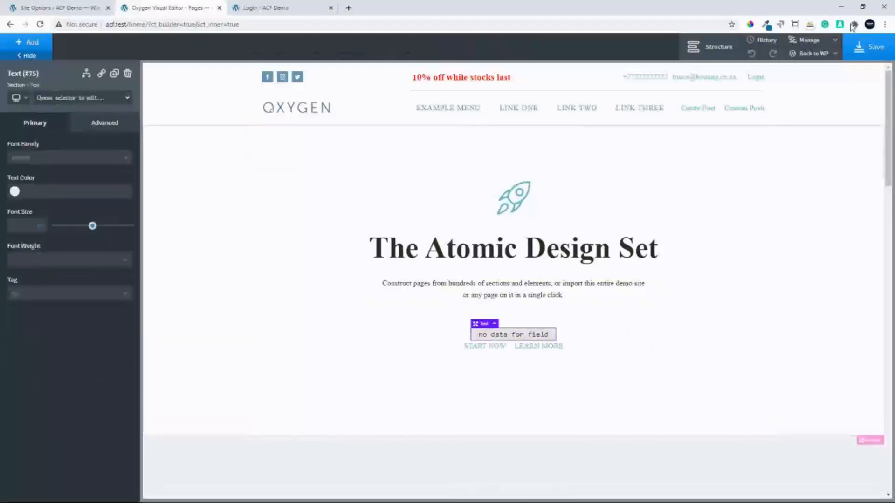
{"action": "left_click", "coordinate": [874, 50]}
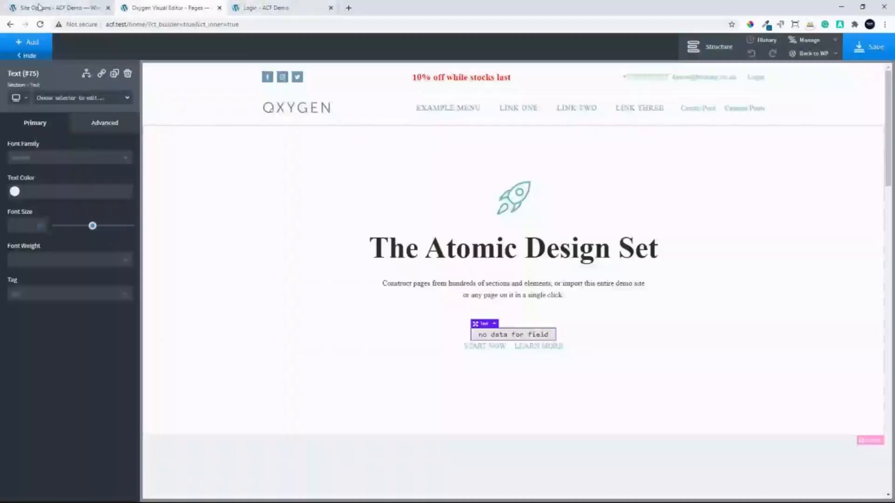
Load the live Home page at acf.test/home in the other browser tab to check the hero section's new text element
{"action": "left_click", "coordinate": [39, 7]}
{"action": "left_click", "coordinate": [42, 41]}
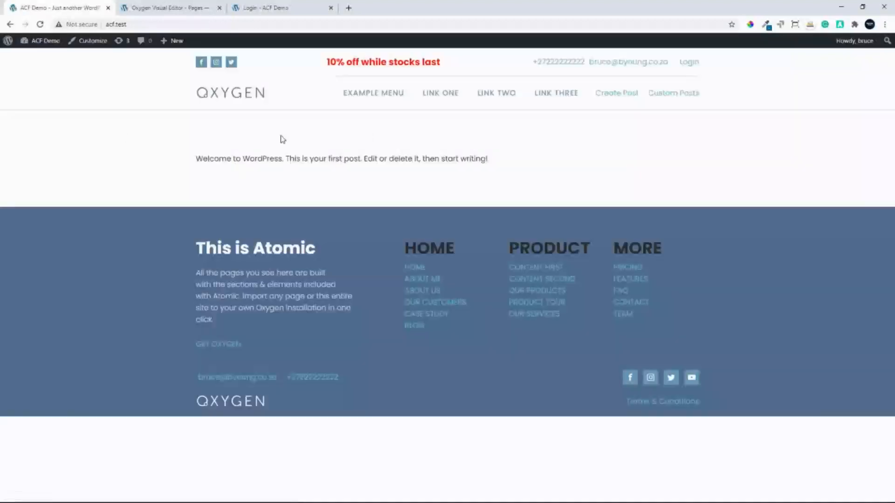
{"action": "left_click", "coordinate": [143, 24]}
{"action": "left_click", "coordinate": [142, 24]}
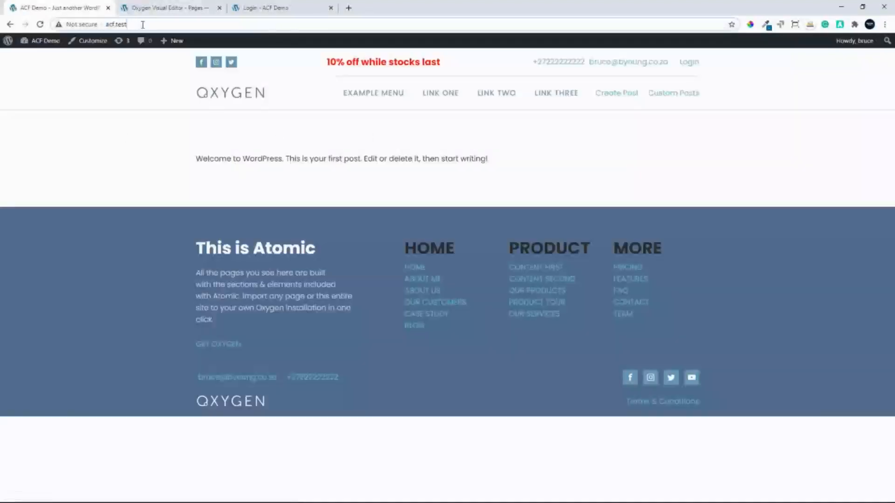
{"action": "type", "text": "/hmoe"}
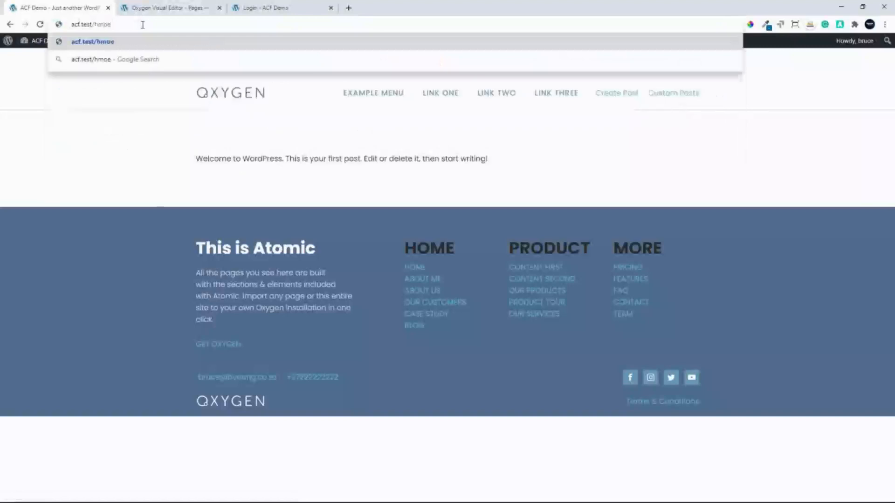
{"action": "key", "text": "Return"}
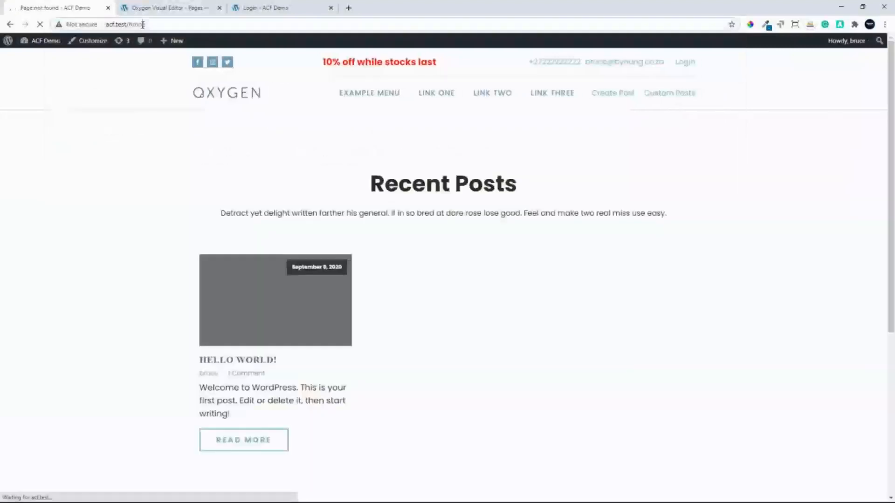
{"action": "double_click", "coordinate": [141, 25]}
{"action": "type", "text": "home"}
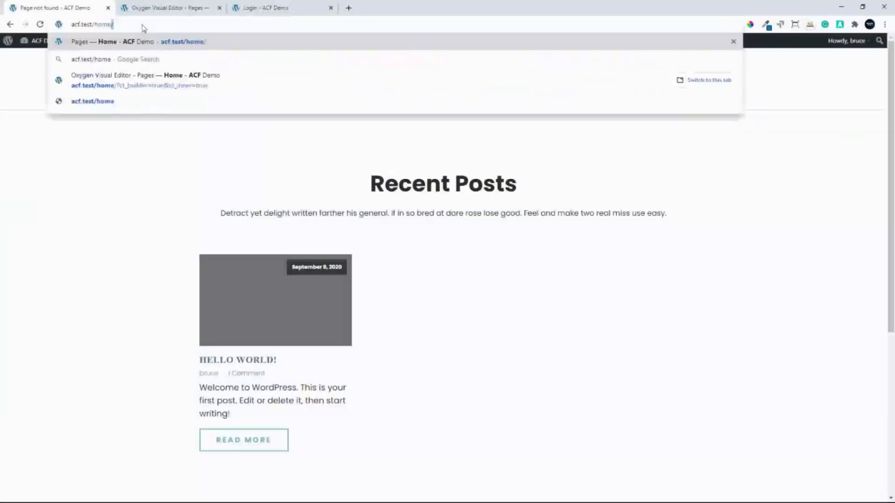
{"action": "key", "text": "Return"}
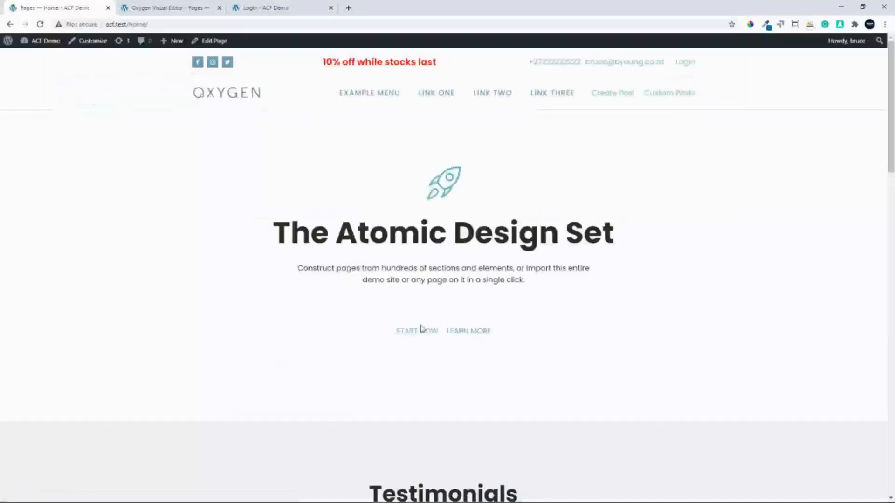
Review the shortcode of the hero's dynamic text element in the Oxygen builder and delete that element
{"action": "left_click", "coordinate": [160, 6]}
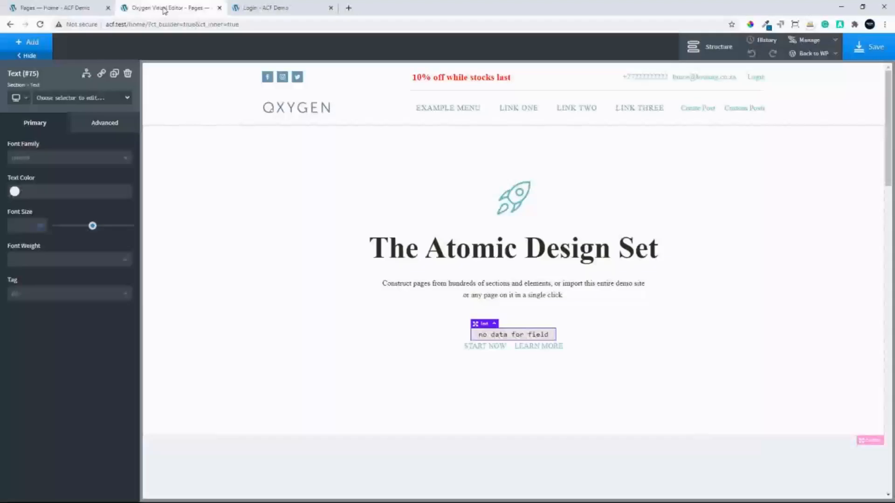
{"action": "double_click", "coordinate": [498, 336]}
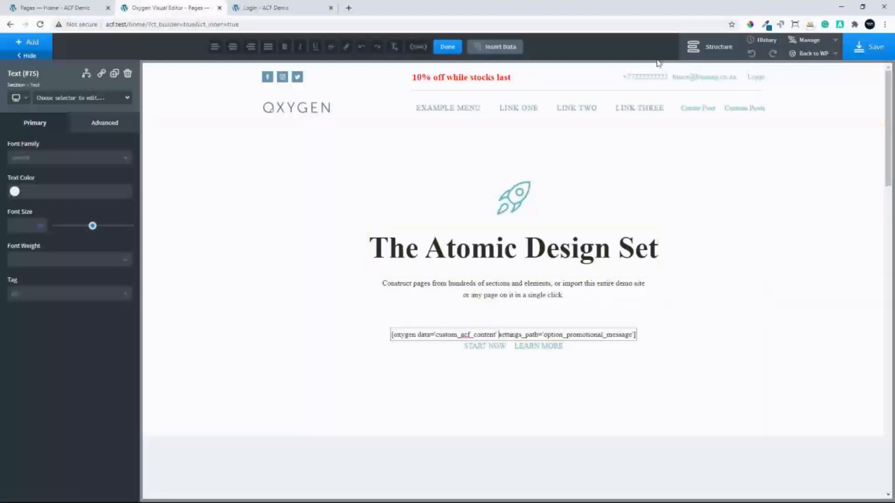
{"action": "left_click", "coordinate": [707, 56]}
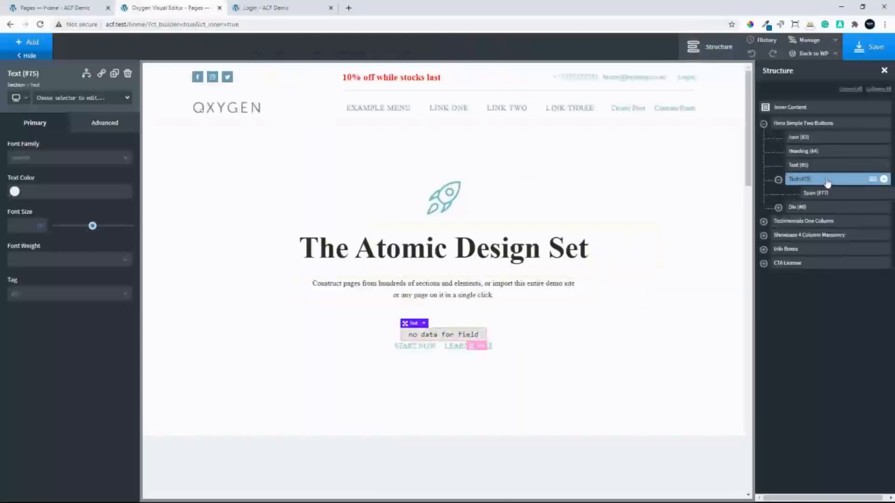
{"action": "left_click", "coordinate": [128, 75]}
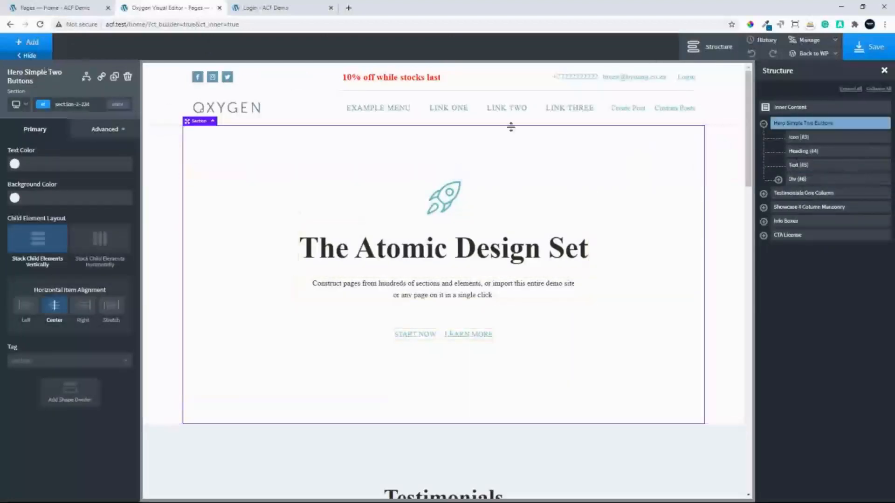
Add a Code Block to the Hero Simple Two Buttons section and open its PHP & HTML code for editing
{"action": "left_click", "coordinate": [28, 50]}
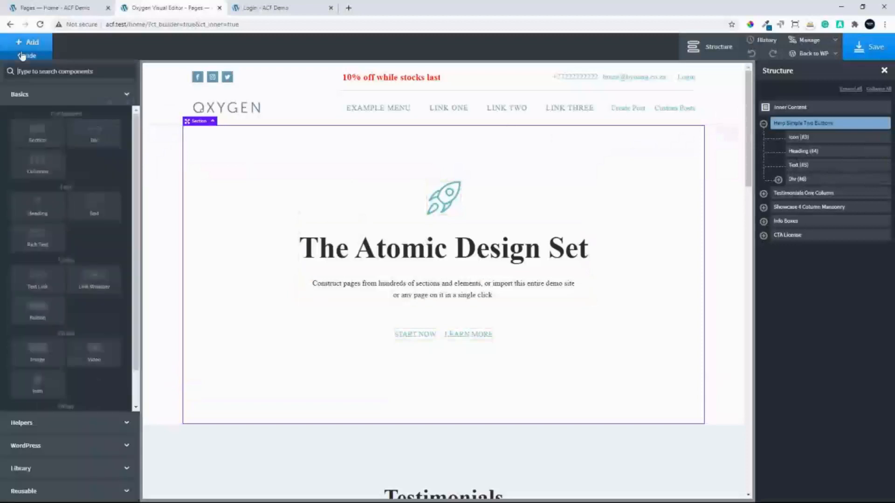
{"action": "scroll", "coordinate": [40, 393], "scroll_direction": "down", "scroll_amount": 2}
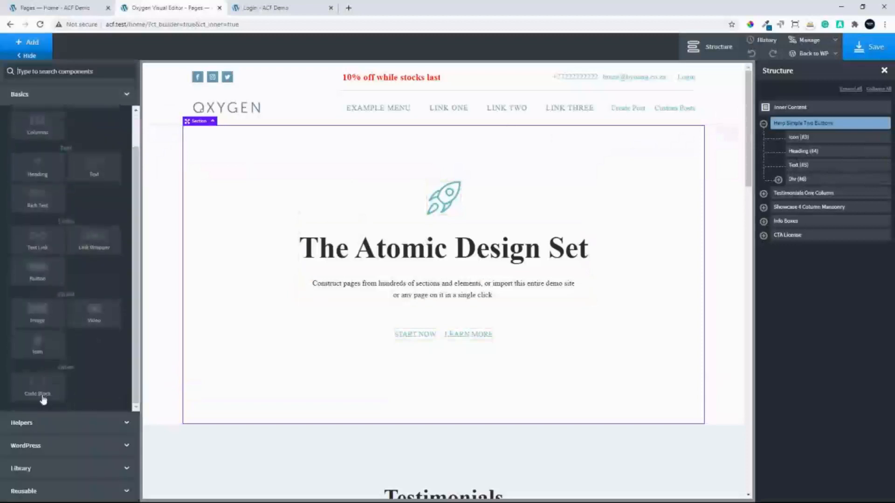
{"action": "left_click", "coordinate": [37, 392]}
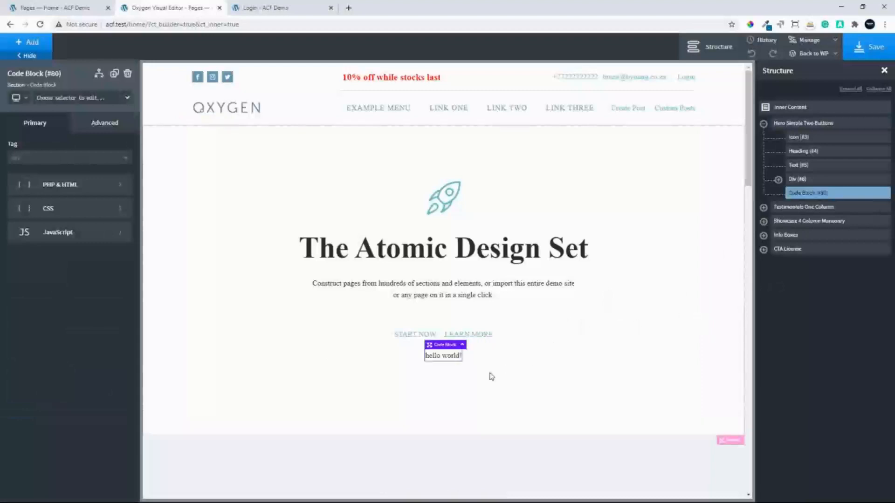
{"action": "left_click", "coordinate": [85, 192]}
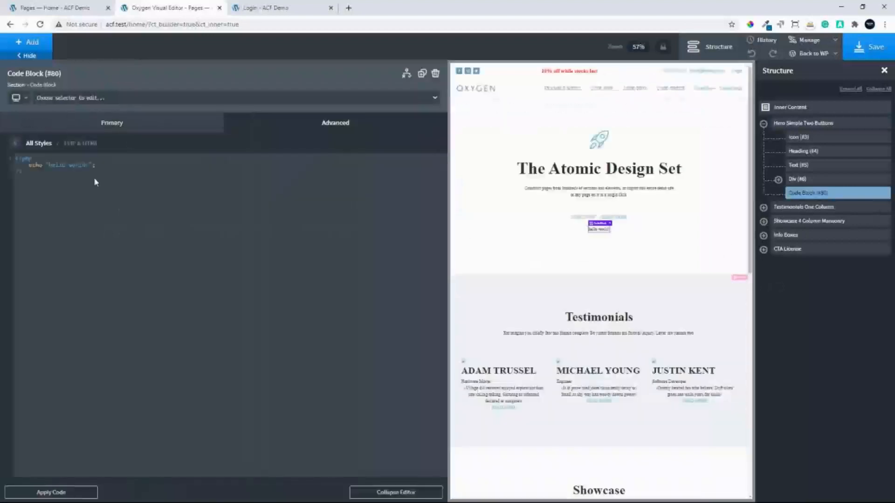
Open the Site Options field group in the WordPress admin's other browser tab and copy the Option Promotional Message field's code
{"action": "left_click", "coordinate": [55, 8]}
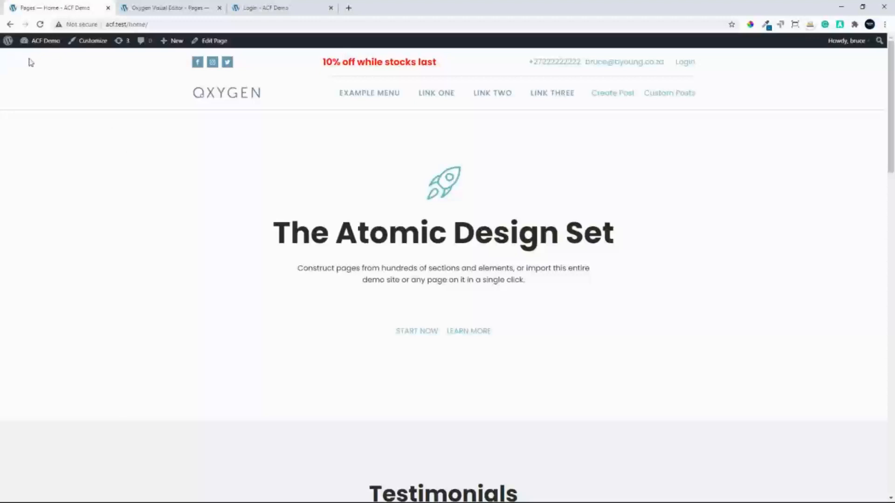
{"action": "left_click", "coordinate": [49, 54]}
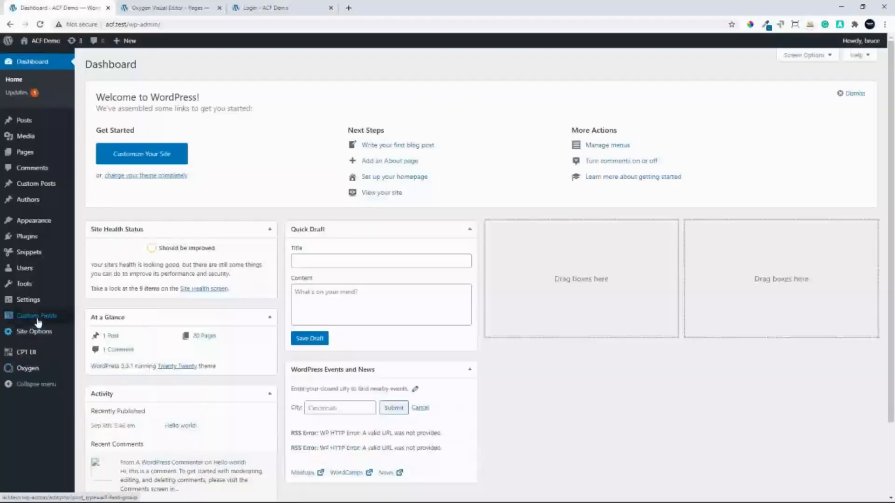
{"action": "mouse_move", "coordinate": [66, 319]}
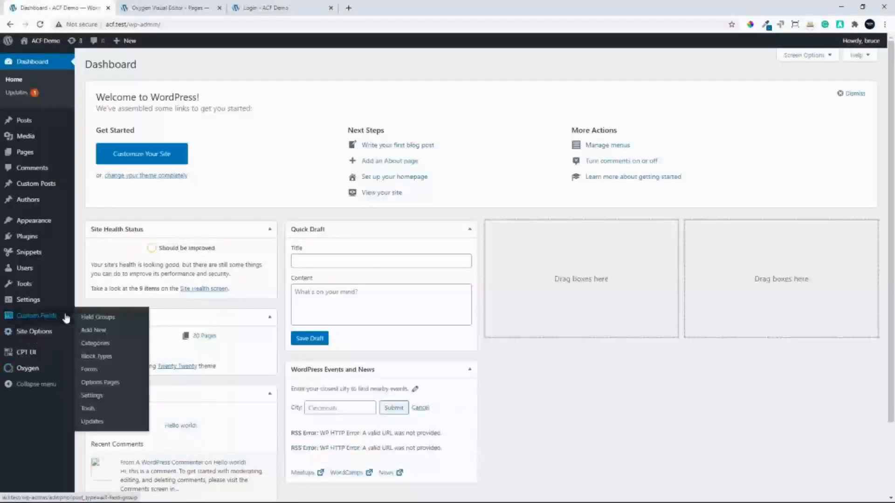
{"action": "left_click", "coordinate": [103, 320]}
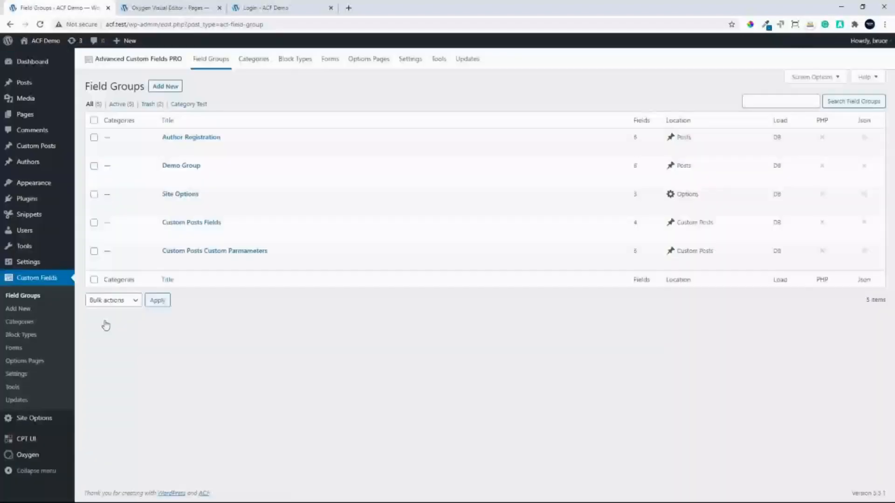
{"action": "left_click", "coordinate": [182, 196]}
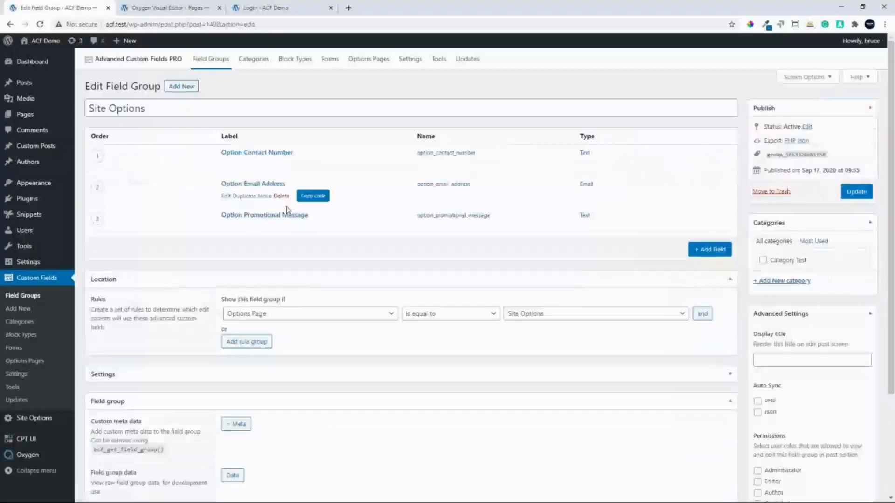
{"action": "mouse_move", "coordinate": [287, 219]}
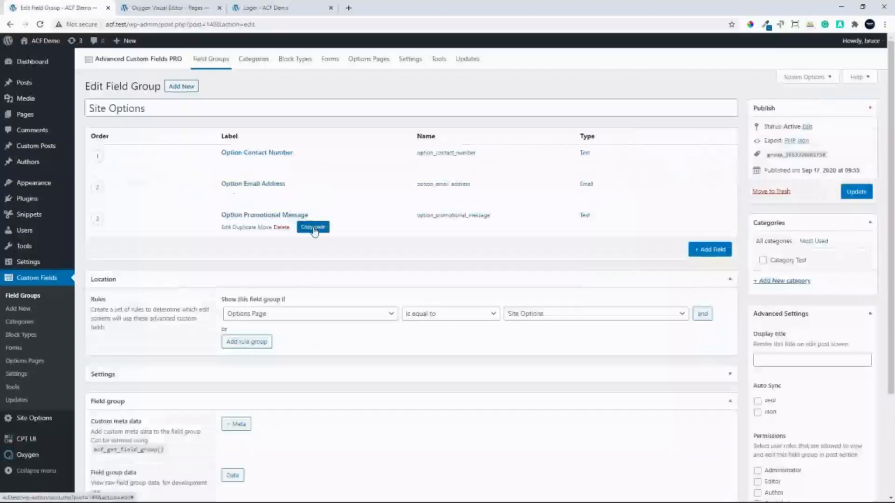
{"action": "left_click", "coordinate": [314, 228]}
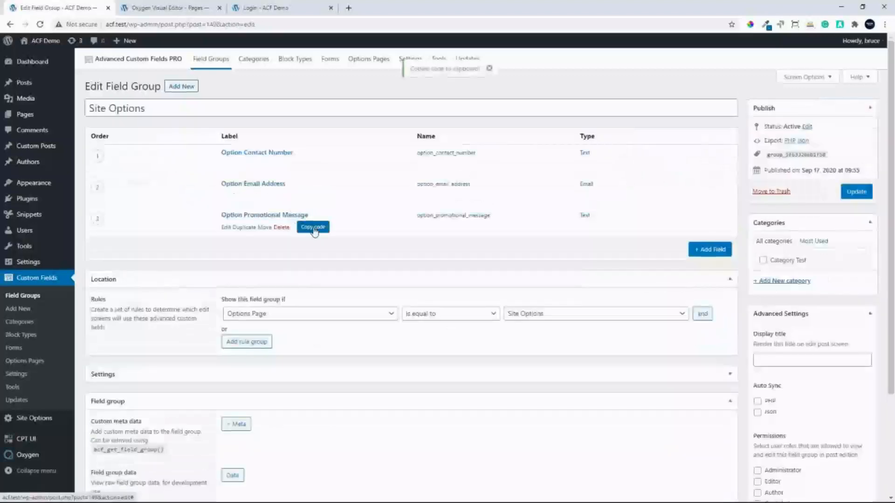
Return to the Oxygen builder, replace the hero code block's placeholder PHP with the copied promotional message code and apply it
{"action": "left_click", "coordinate": [169, 8]}
{"action": "left_click", "coordinate": [329, 326]}
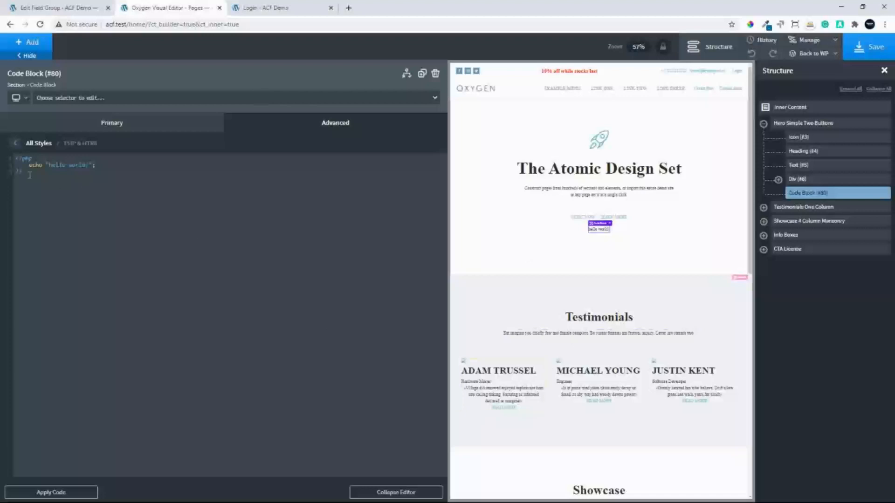
{"action": "key", "text": "ctrl+a"}
{"action": "key", "text": "ctrl+v"}
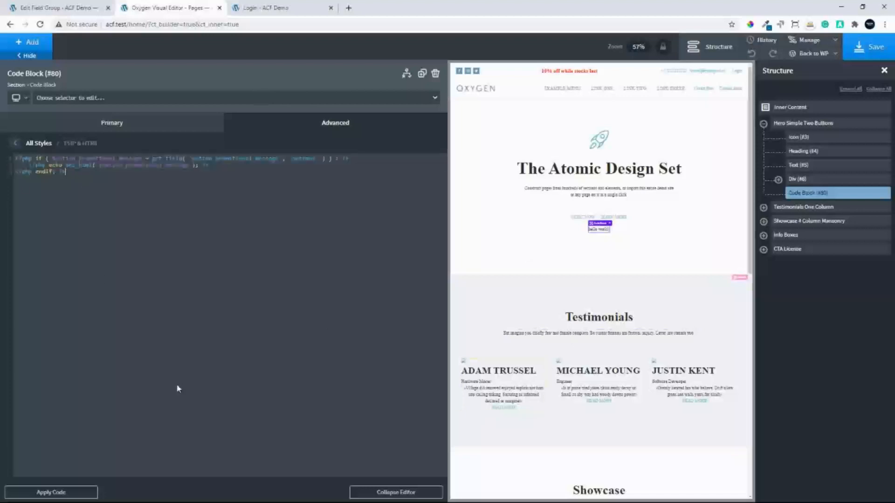
{"action": "left_click", "coordinate": [76, 486]}
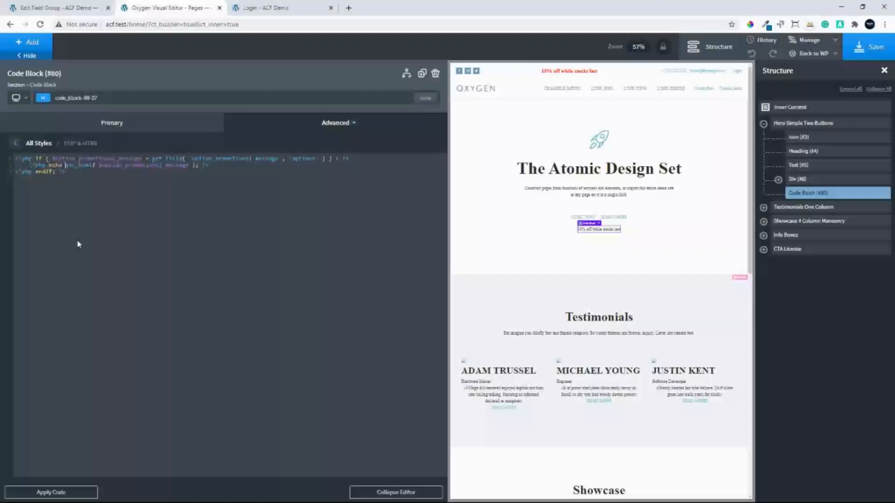
Prepend an opening div with the class promo-message to the echoed promotional message, joined with a concatenation dot
{"action": "key", "text": "Left"}
{"action": "type", "text": "'<div>class=\"\""}
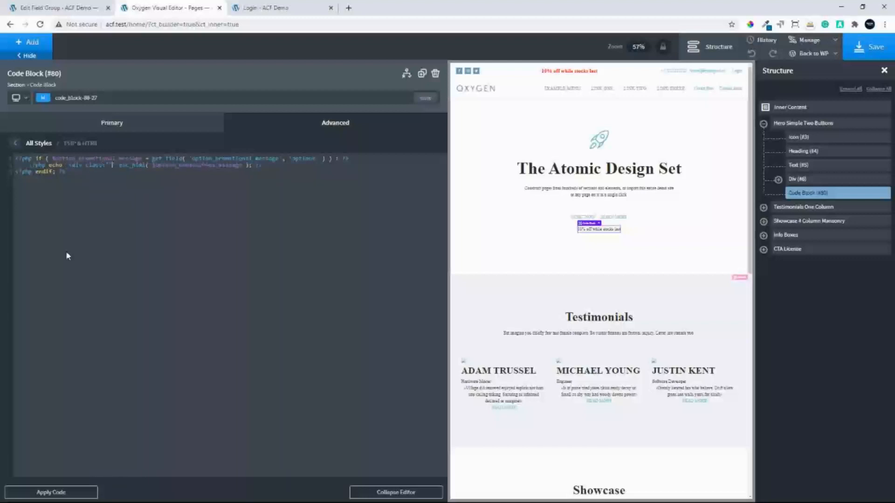
{"action": "type", "text": "promo-message\">"}
{"action": "type", "text": ". "}
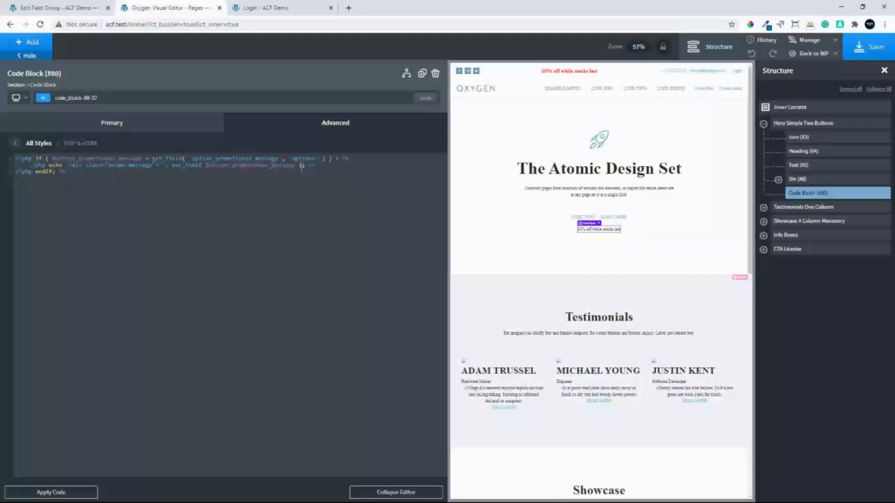
{"action": "type", "text": " . "}
{"action": "type", "text": "</div>"}
{"action": "type", "text": ">"}
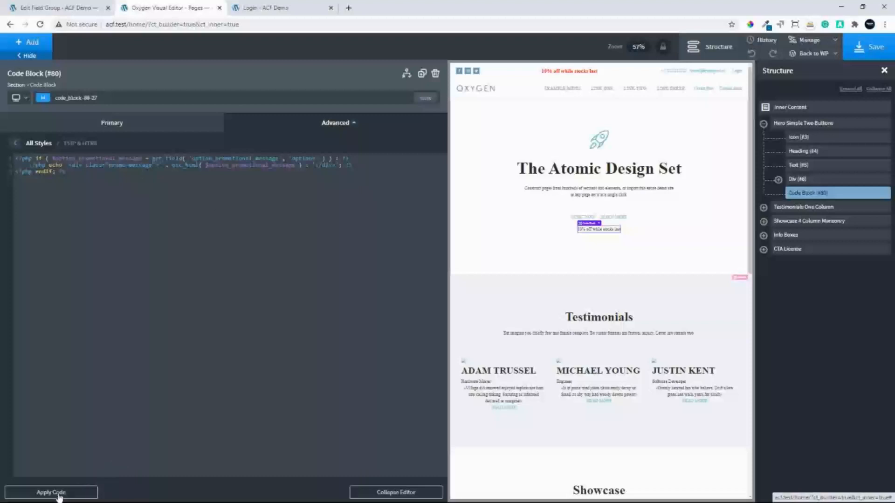
Append the closing </div> after the escaped promotional message, apply the code and collapse the code editor
{"action": "left_click", "coordinate": [407, 493]}
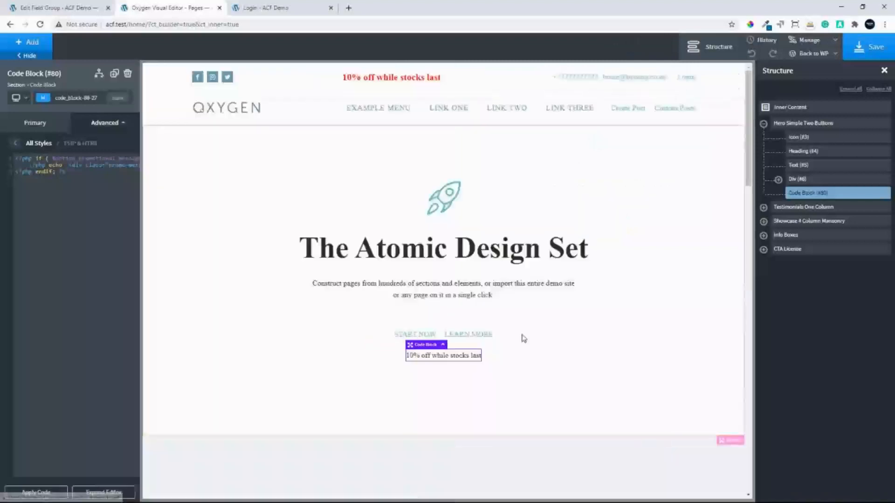
Add a Div to the Hero Simple Two Buttons section and give it the class promo-message
{"action": "left_click", "coordinate": [787, 124]}
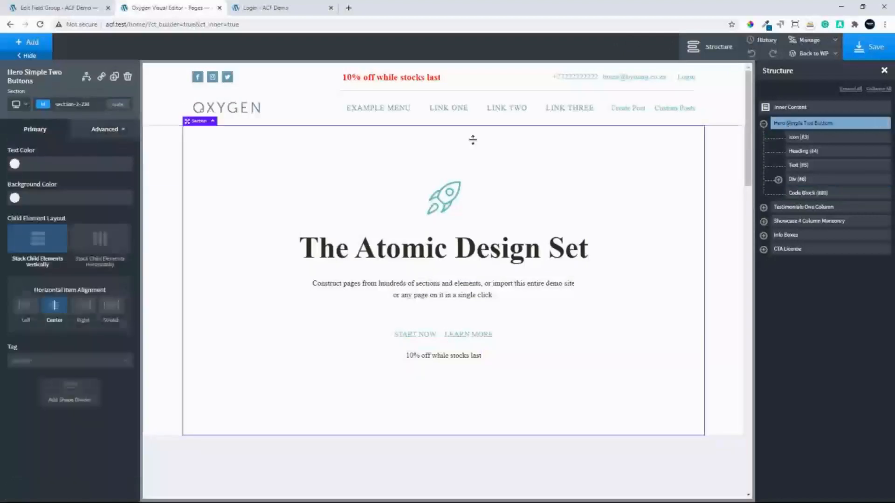
{"action": "left_click", "coordinate": [20, 42]}
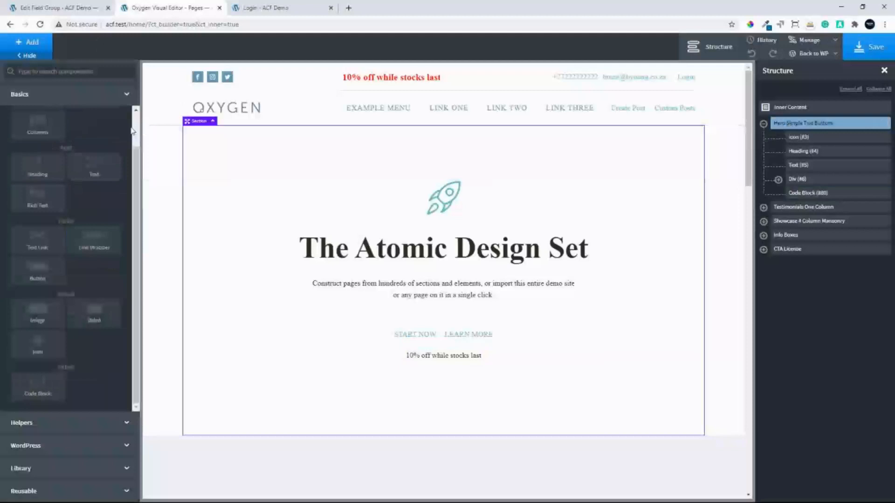
{"action": "scroll", "coordinate": [122, 161], "scroll_direction": "up", "scroll_amount": 1}
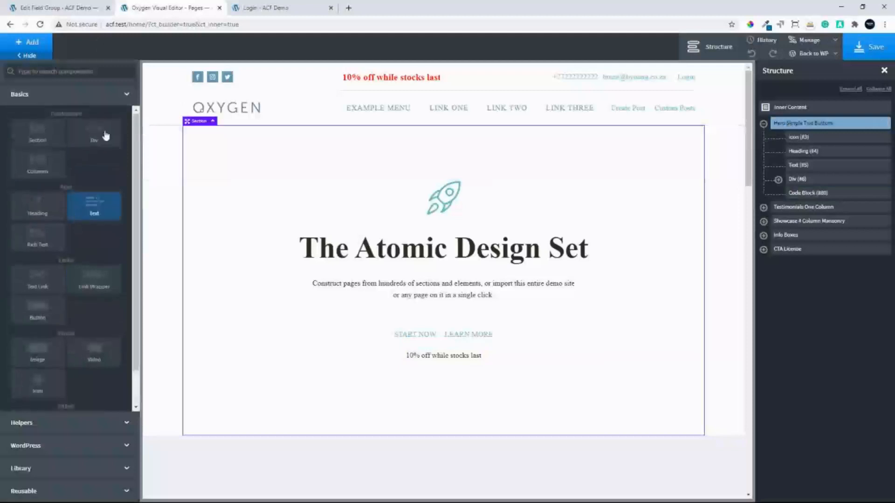
{"action": "left_click", "coordinate": [94, 205]}
{"action": "left_click", "coordinate": [78, 98]}
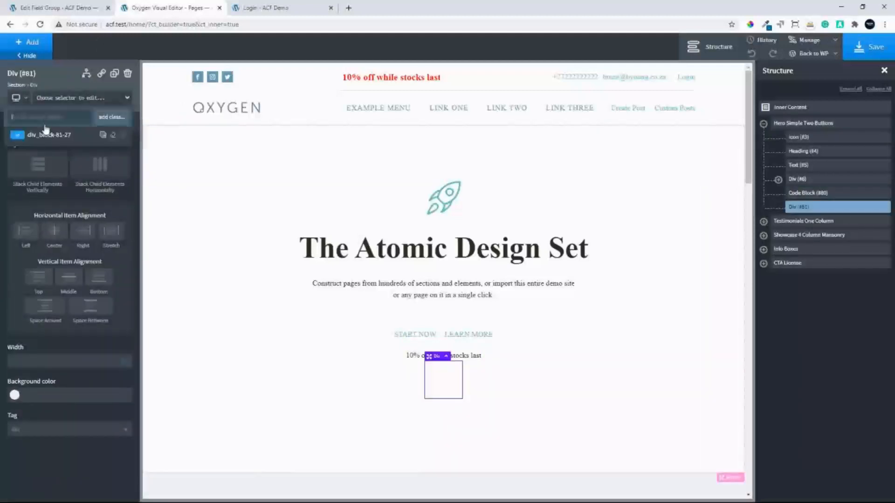
{"action": "type", "text": "promo-message"}
{"action": "left_click", "coordinate": [112, 118]}
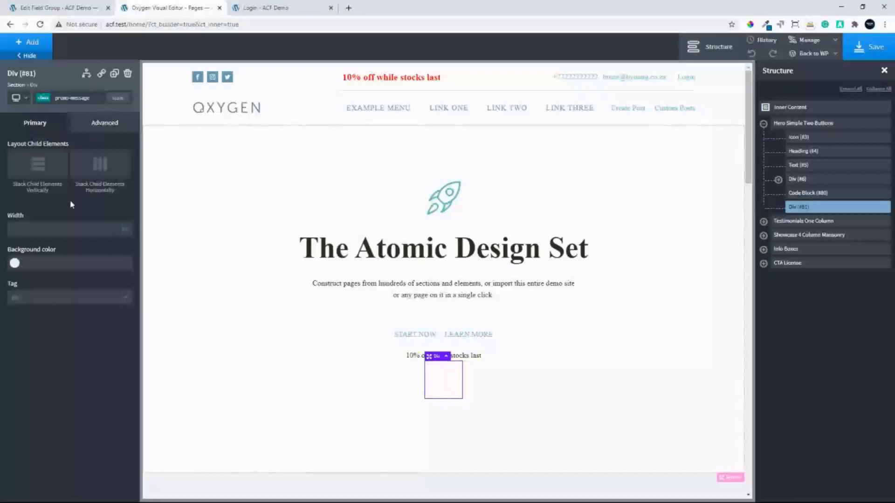
Set the promo-message class's background color to #ff0000 and its text color to atomic - White
{"action": "left_click", "coordinate": [15, 265]}
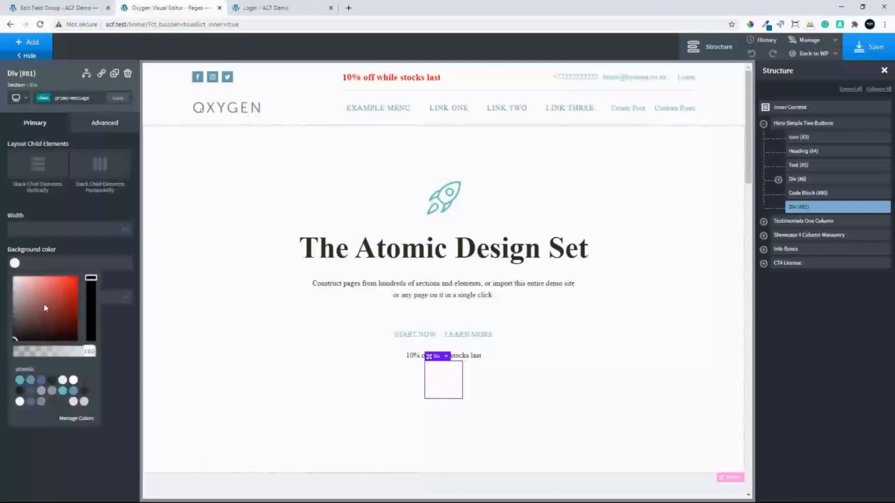
{"action": "left_click", "coordinate": [76, 278]}
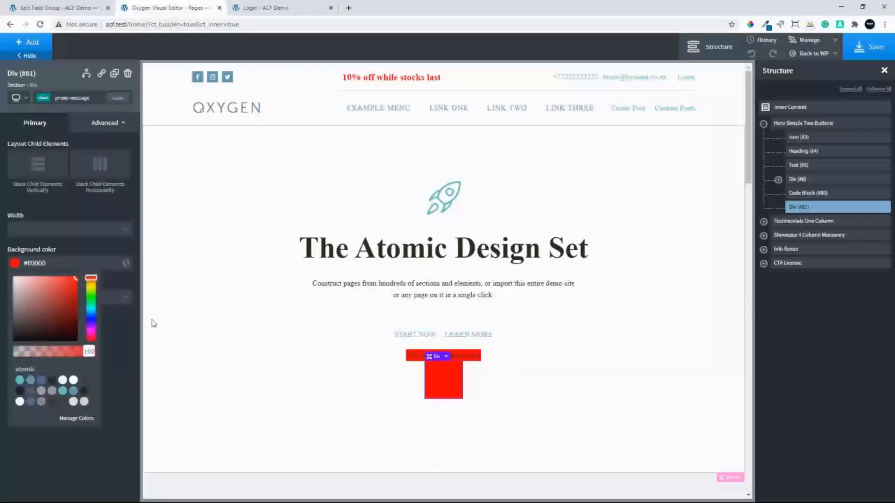
{"action": "left_click", "coordinate": [117, 129]}
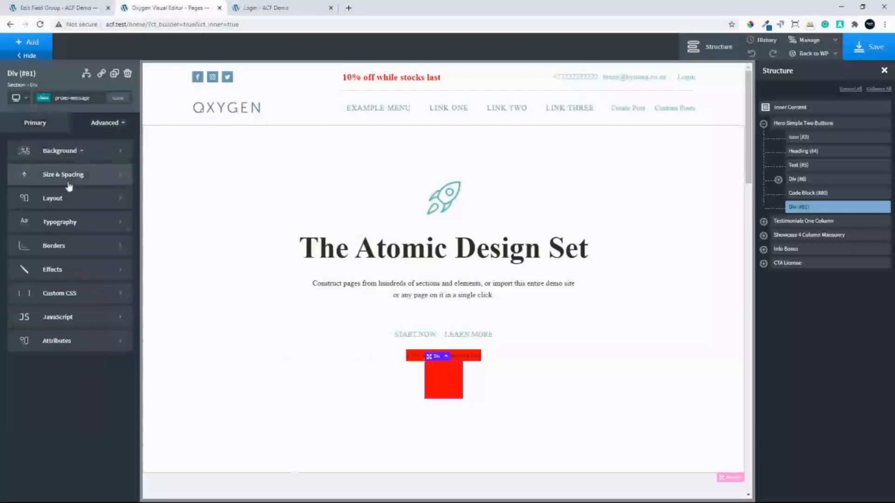
{"action": "left_click", "coordinate": [68, 224]}
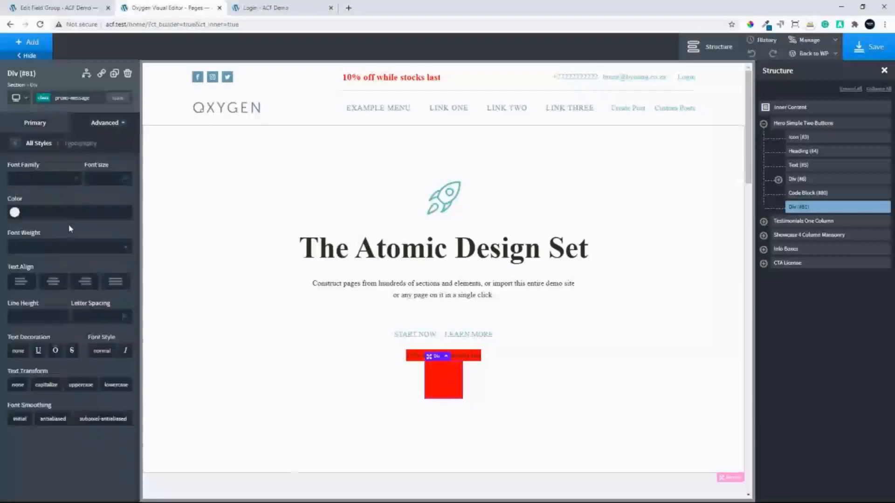
{"action": "left_click", "coordinate": [15, 212]}
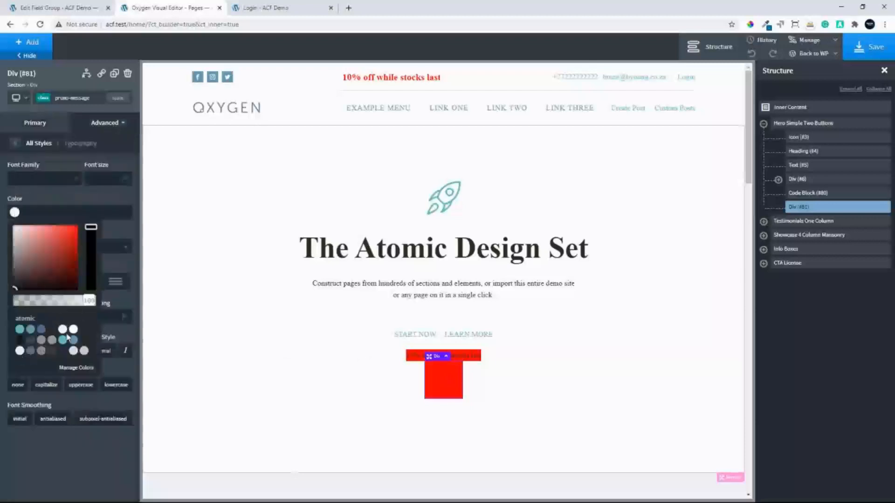
{"action": "left_click", "coordinate": [73, 329]}
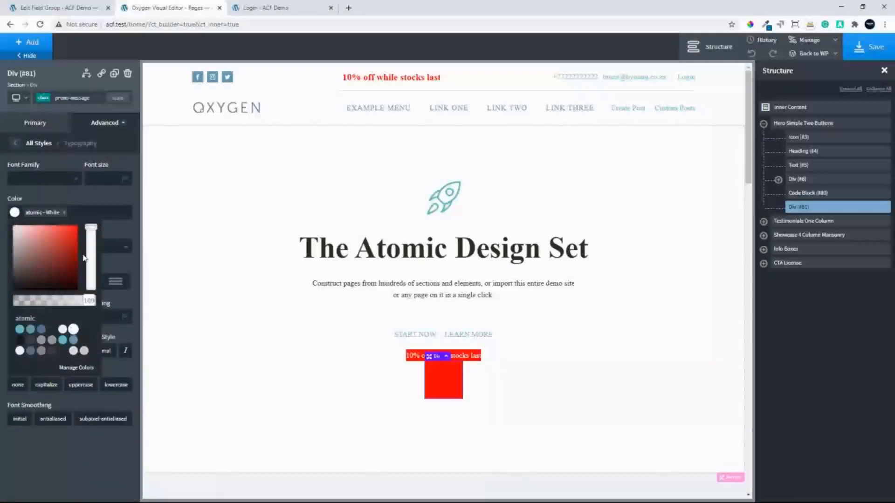
Set the promo-message class's padding to 20 px on all four sides
{"action": "left_click", "coordinate": [23, 144]}
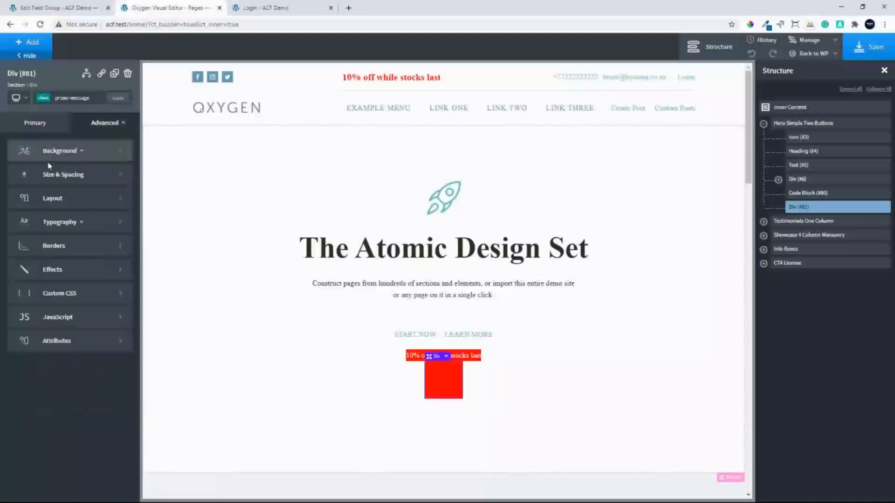
{"action": "left_click", "coordinate": [58, 173]}
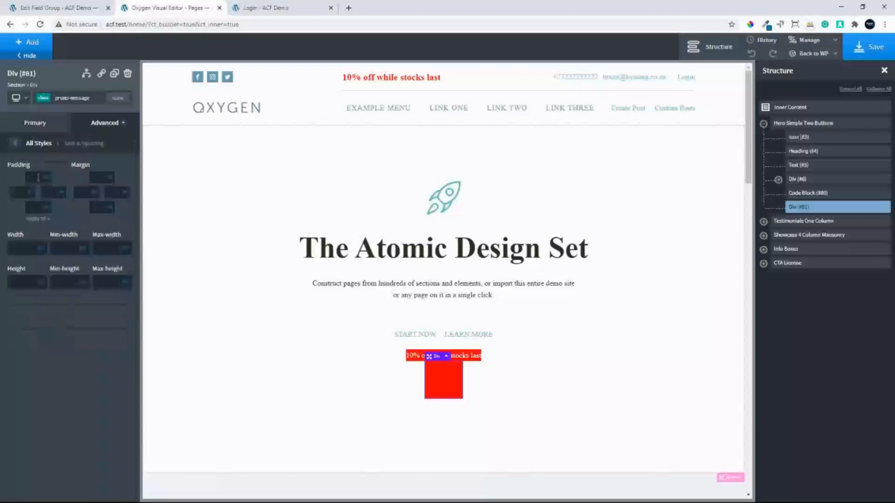
{"action": "left_click", "coordinate": [38, 177]}
{"action": "type", "text": "20"}
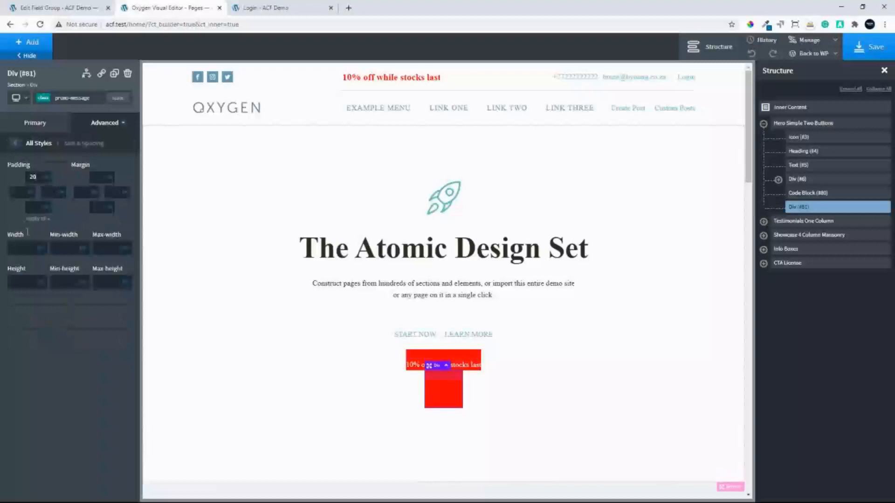
{"action": "left_click", "coordinate": [37, 218]}
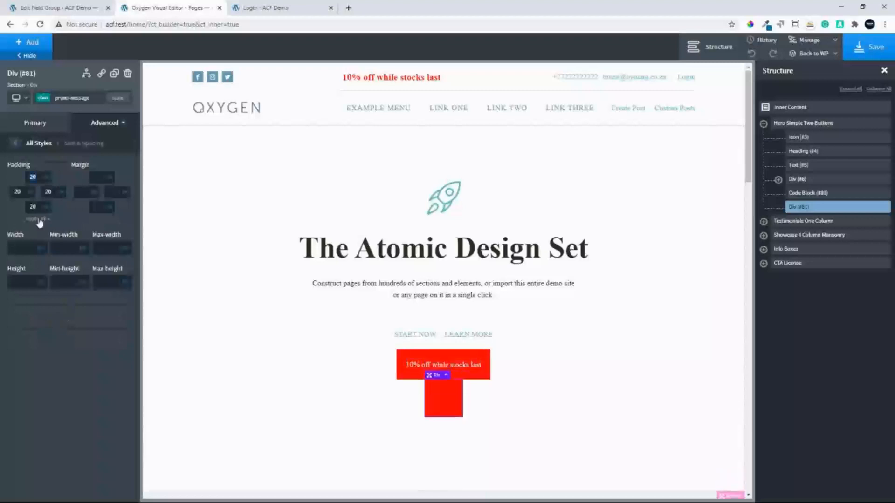
Round the corners of the promo-message class with a small border radius
{"action": "left_click", "coordinate": [12, 146]}
{"action": "left_click", "coordinate": [63, 250]}
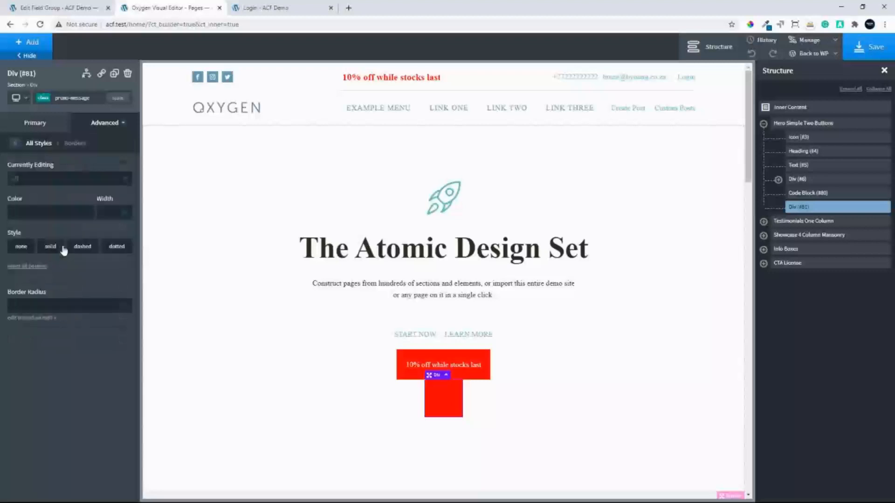
{"action": "left_click", "coordinate": [14, 146]}
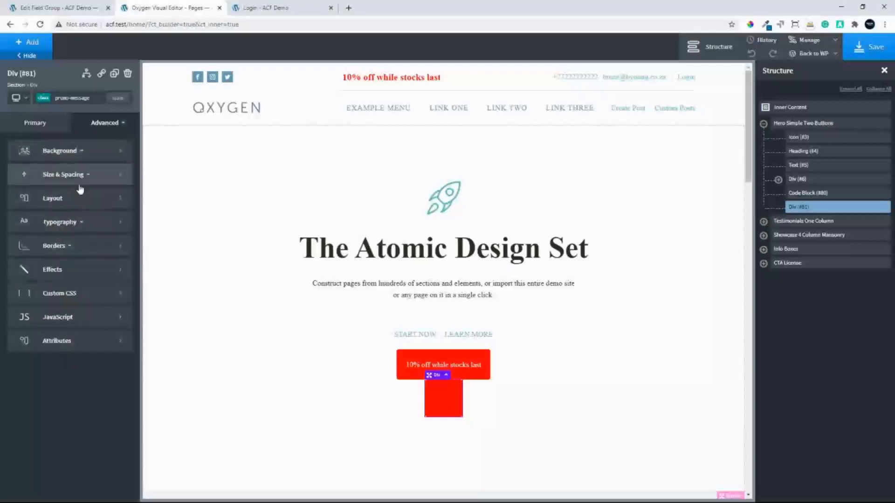
Give the promo-message class a box shadow with the color rgba(0,0,0,0.32)
{"action": "left_click", "coordinate": [72, 278]}
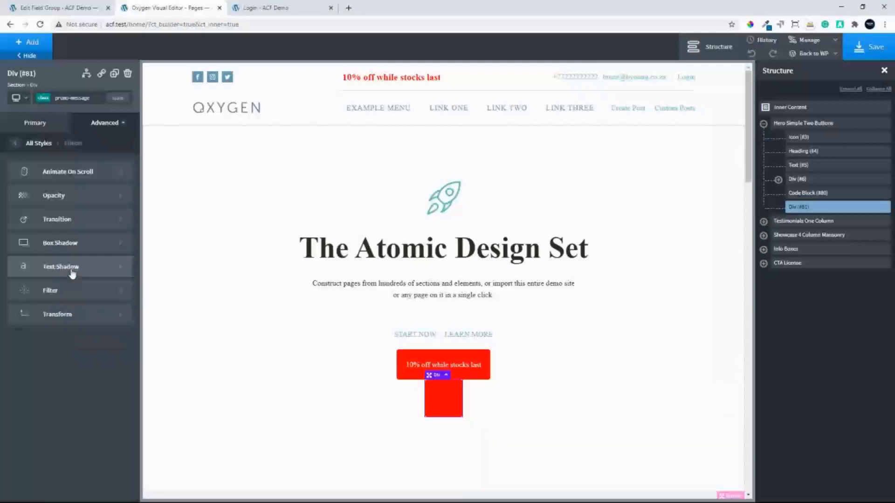
{"action": "left_click", "coordinate": [69, 243]}
{"action": "left_click", "coordinate": [14, 204]}
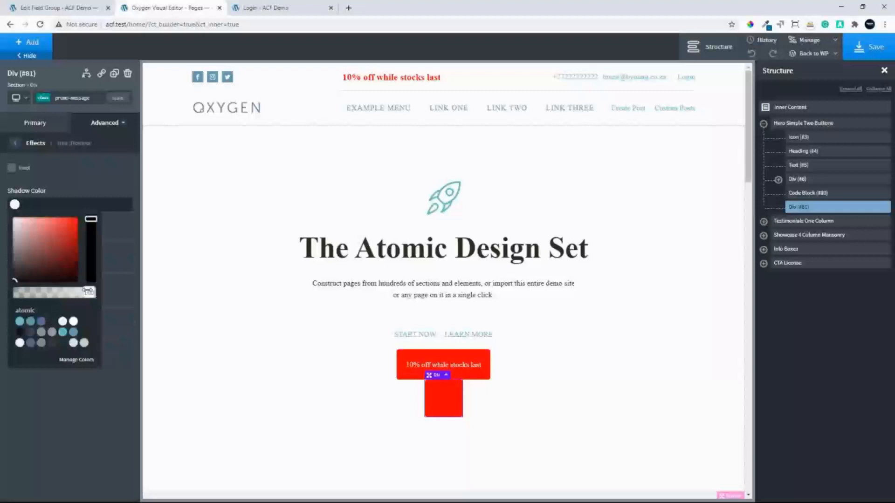
{"action": "left_click_drag", "start_coordinate": [88, 292], "coordinate": [40, 302]}
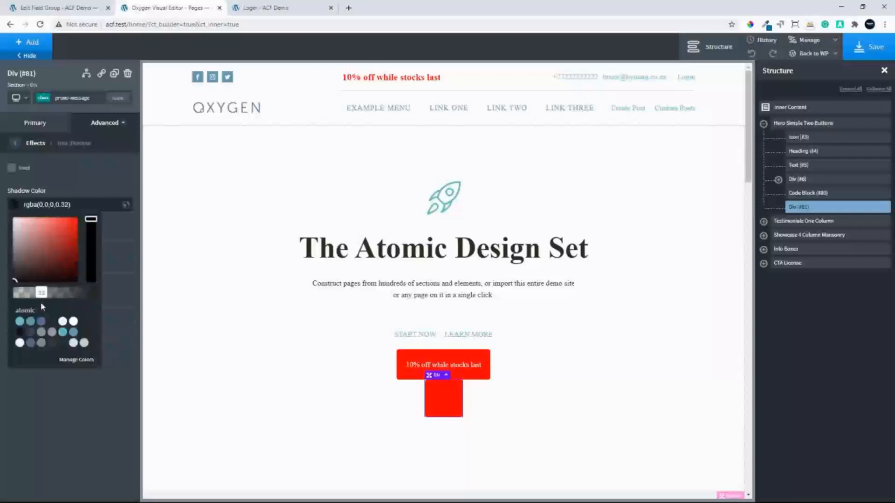
{"action": "left_click", "coordinate": [93, 191]}
Set the box shadow's horizontal and vertical offsets to 0 and its blur to 15 px
{"action": "left_click", "coordinate": [20, 237]}
{"action": "type", "text": "0"}
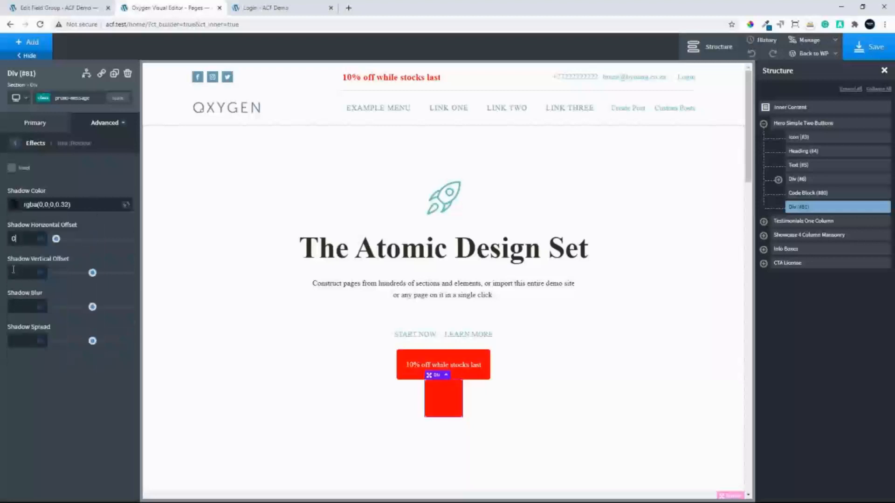
{"action": "key", "text": "Tab"}
{"action": "type", "text": "0"}
{"action": "left_click", "coordinate": [18, 306]}
{"action": "type", "text": "15"}
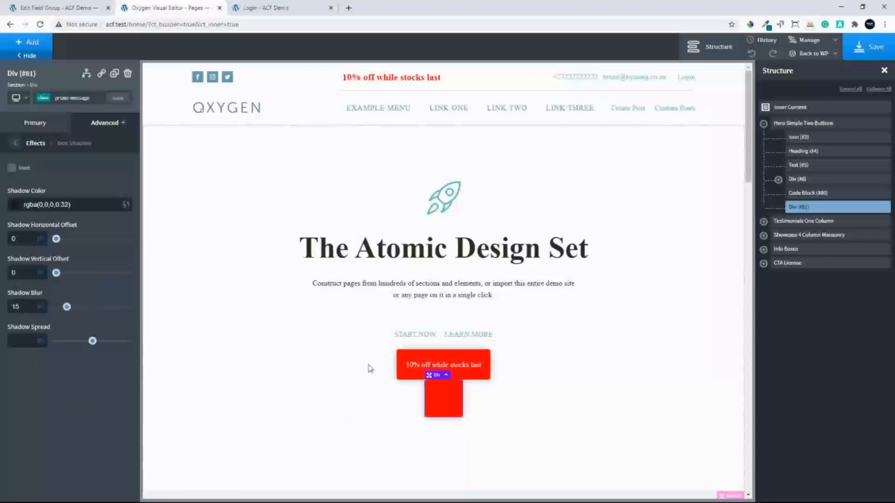
{"action": "left_click", "coordinate": [17, 144]}
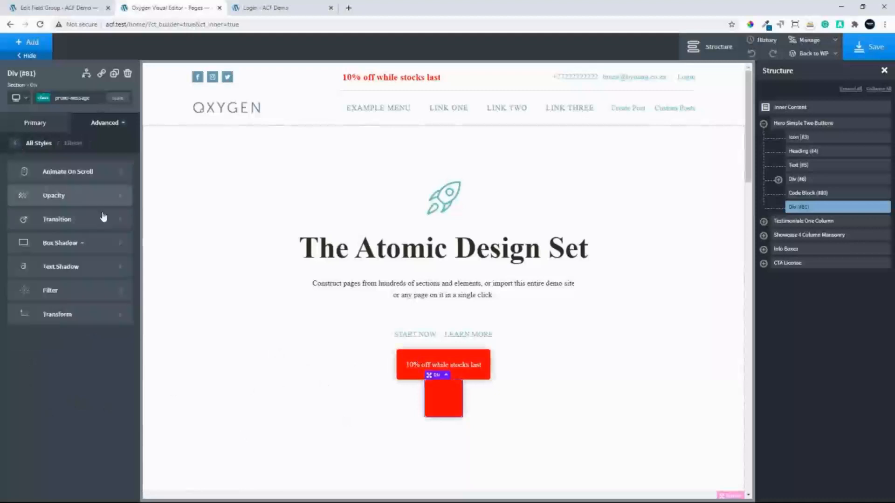
Set the promo-message class's font size to 40 px and its font weight to 600
{"action": "left_click", "coordinate": [16, 143]}
{"action": "left_click", "coordinate": [67, 224]}
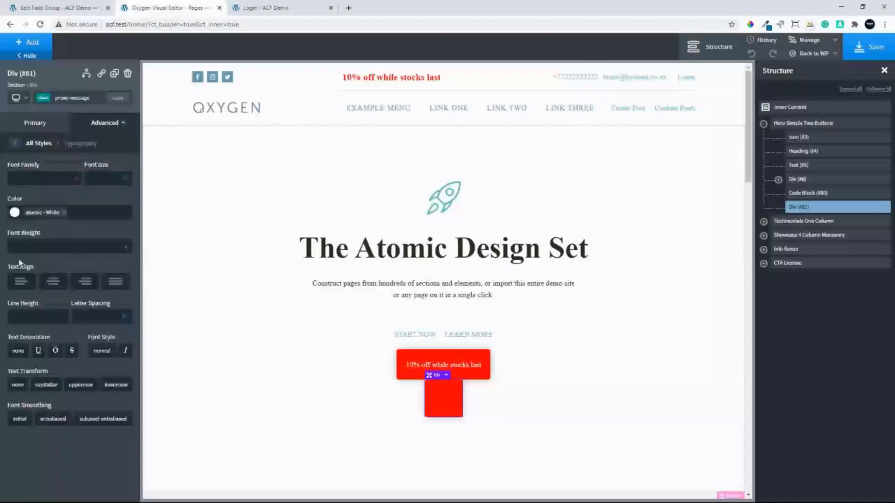
{"action": "left_click", "coordinate": [106, 177]}
{"action": "type", "text": "40"}
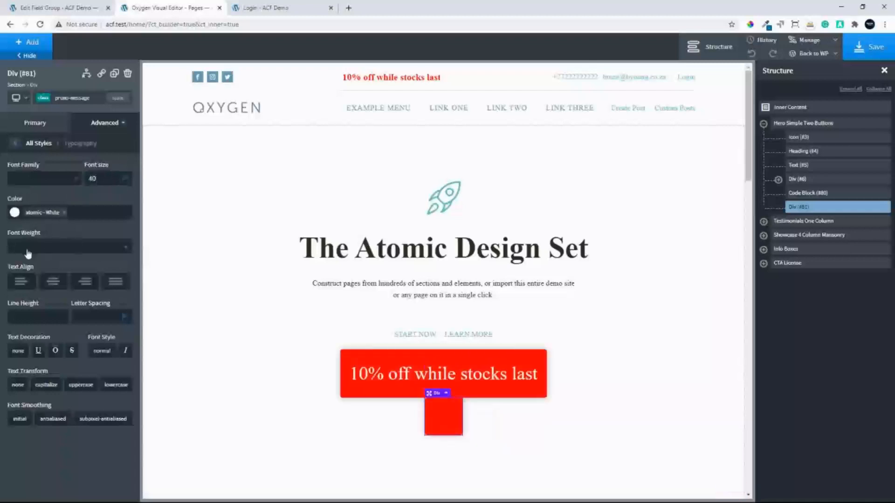
{"action": "left_click", "coordinate": [26, 248]}
{"action": "left_click", "coordinate": [26, 344]}
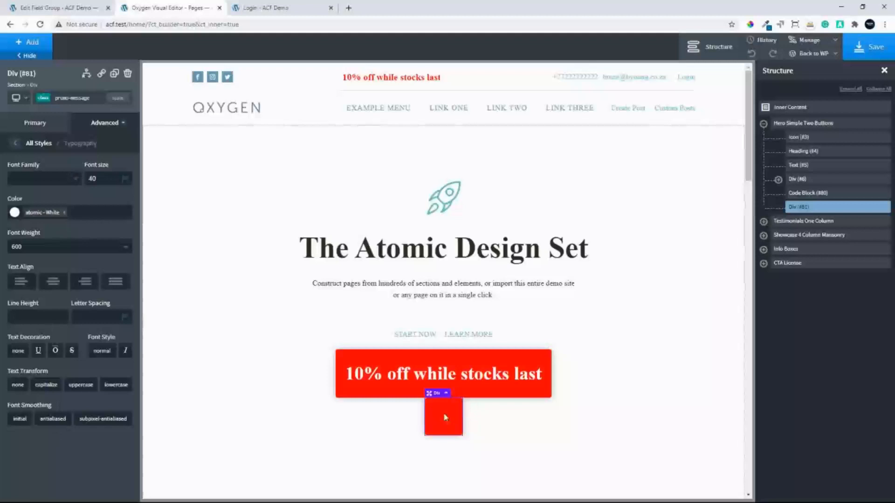
Add a display condition to the empty promo-message Div requiring User Role == administrator
{"action": "left_click", "coordinate": [86, 75]}
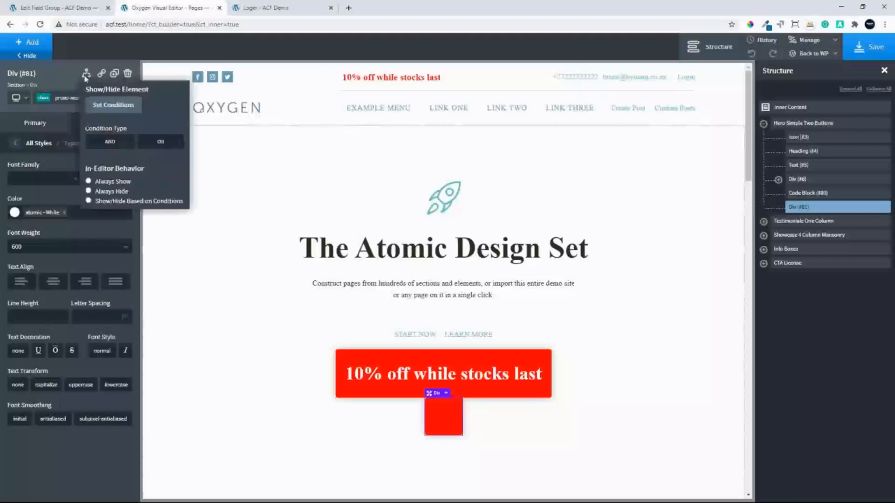
{"action": "left_click", "coordinate": [114, 104]}
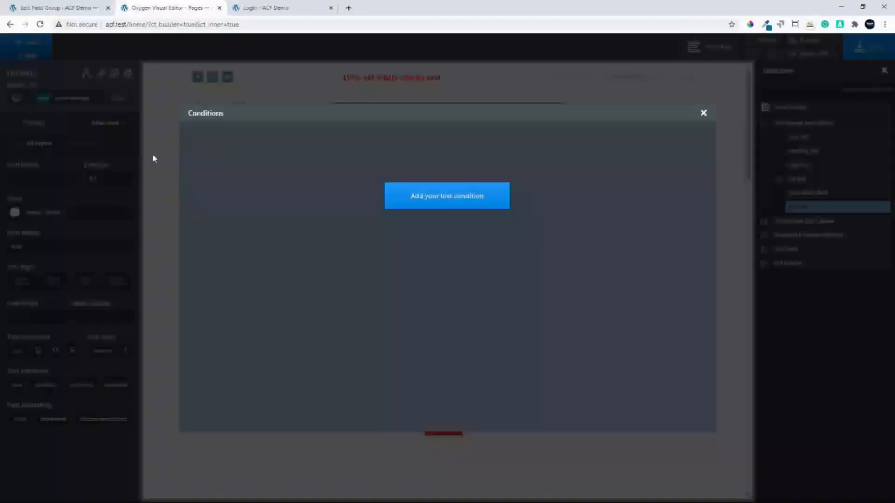
{"action": "left_click", "coordinate": [437, 205]}
{"action": "left_click", "coordinate": [284, 149]}
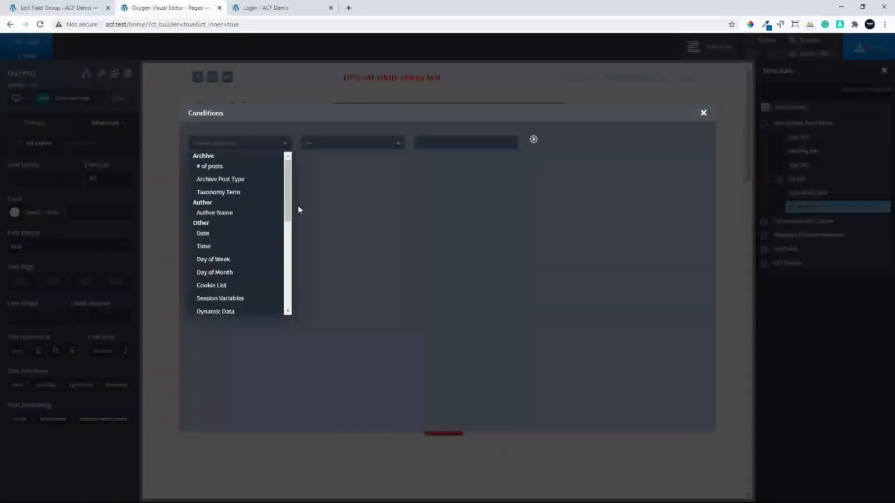
{"action": "left_click_drag", "start_coordinate": [288, 215], "coordinate": [287, 311]}
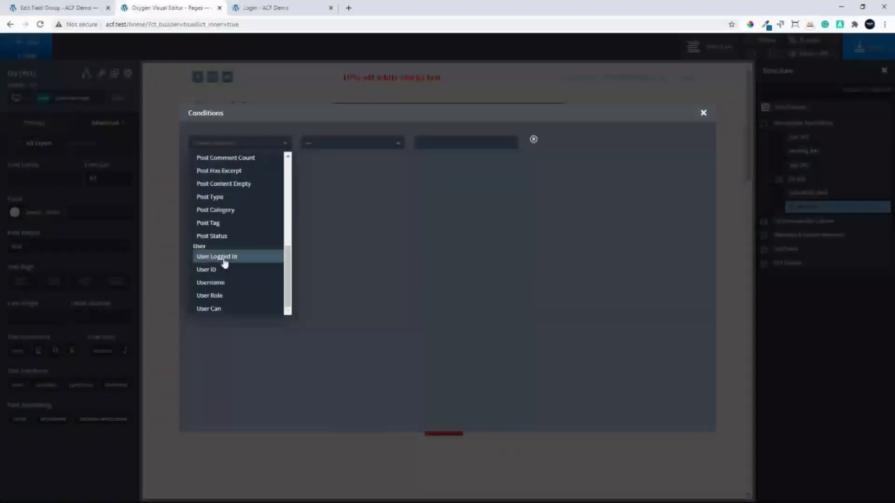
{"action": "left_click", "coordinate": [237, 299]}
{"action": "left_click", "coordinate": [440, 142]}
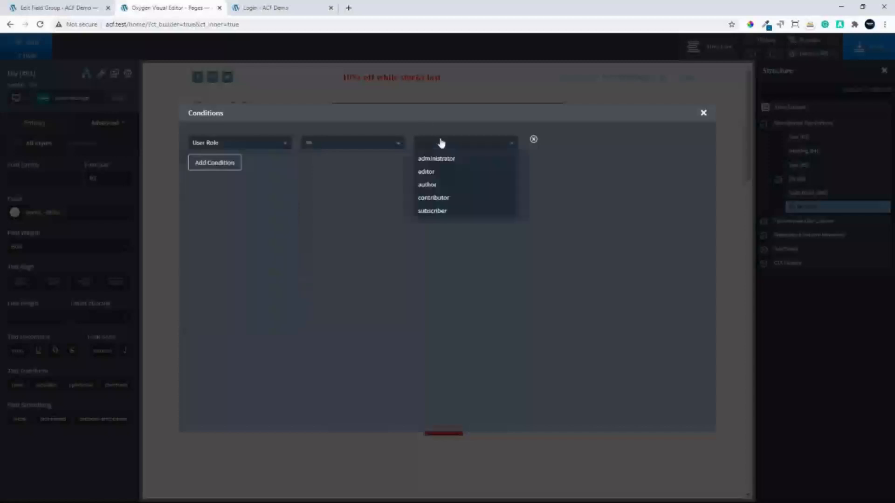
{"action": "left_click", "coordinate": [436, 159]}
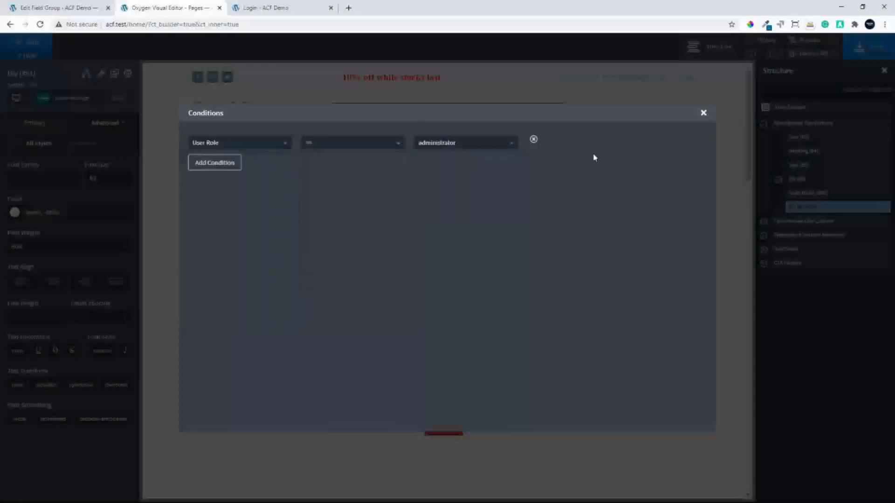
{"action": "left_click", "coordinate": [703, 114]}
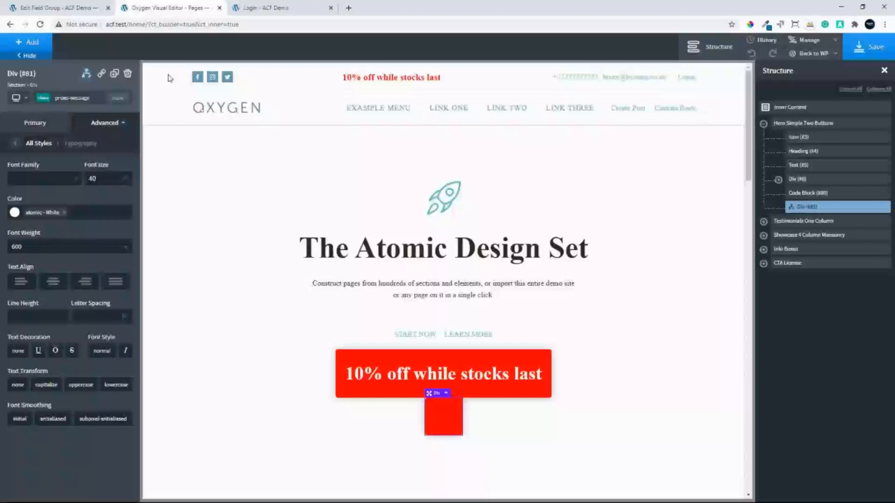
Set the Div's in-editor behavior to Show/Hide Based on Conditions and save the page
{"action": "left_click", "coordinate": [86, 73]}
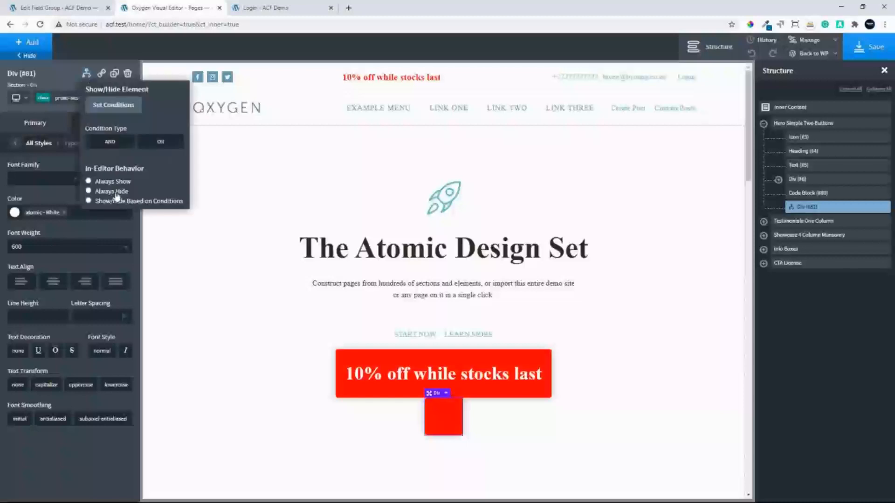
{"action": "left_click", "coordinate": [88, 191]}
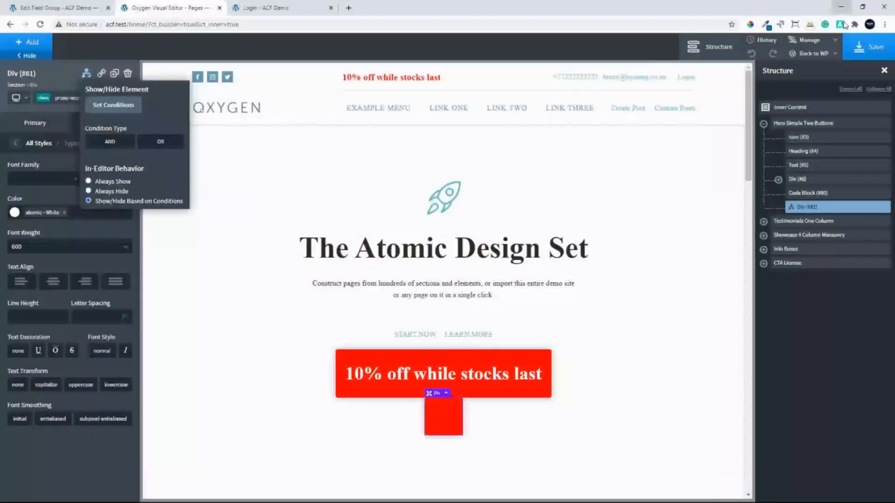
{"action": "left_click", "coordinate": [874, 54]}
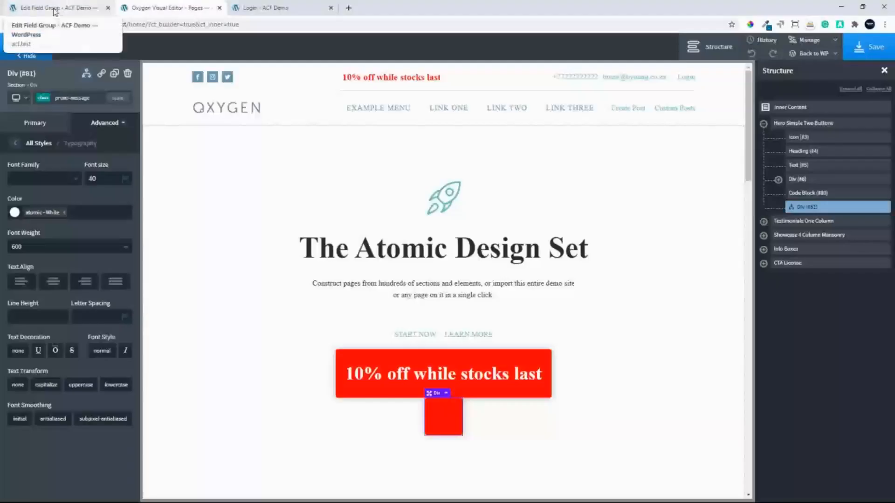
Open the home page's front end in a new tab and check how the empty promo Div displays
{"action": "left_click", "coordinate": [55, 11]}
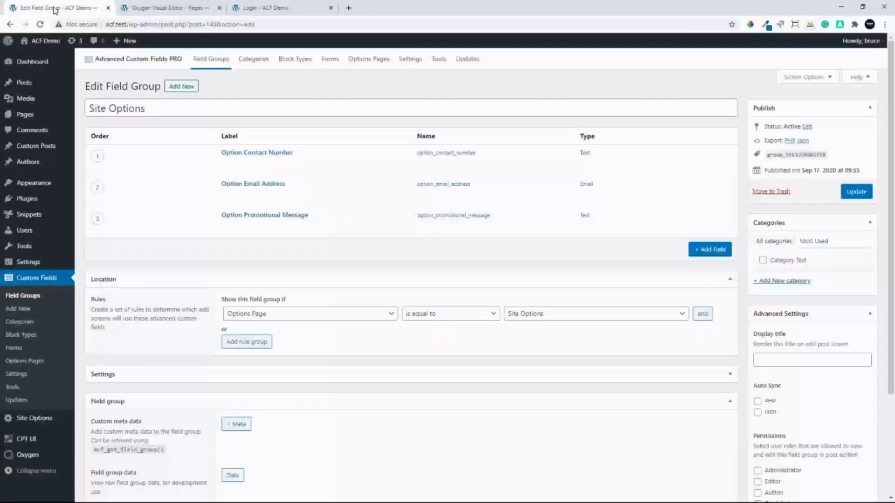
{"action": "left_click", "coordinate": [164, 12]}
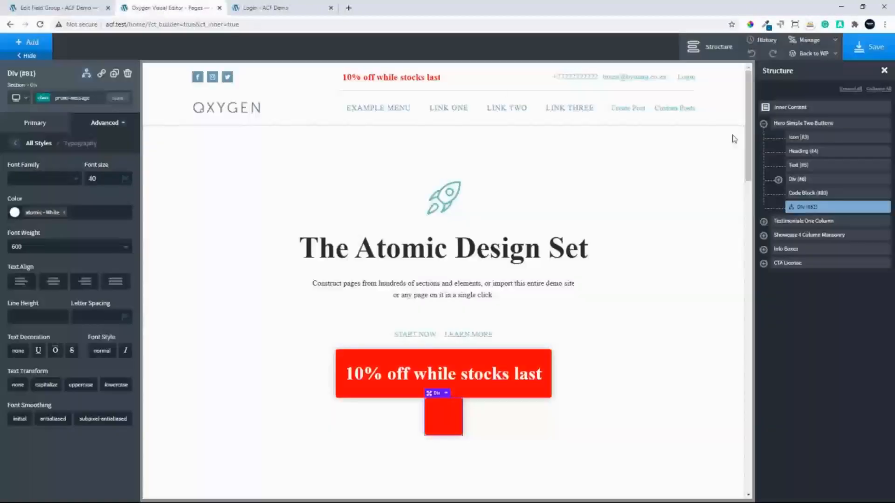
{"action": "mouse_move", "coordinate": [813, 54]}
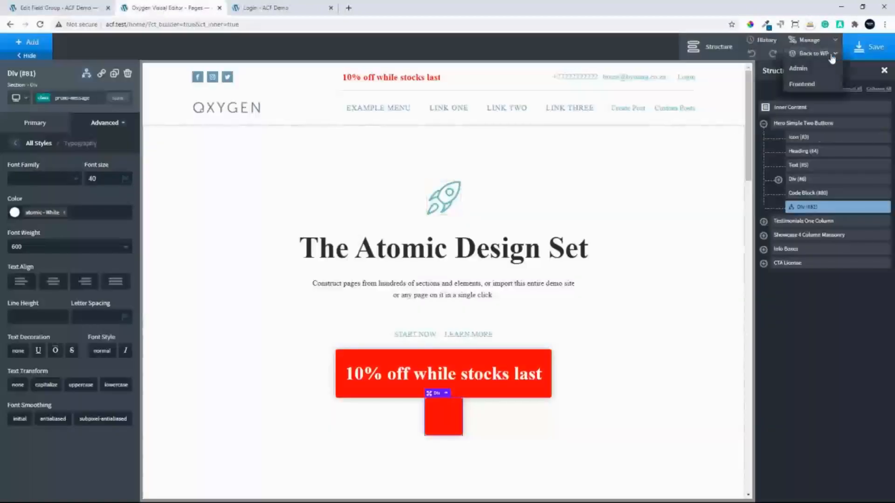
{"action": "right_click", "coordinate": [802, 83]}
{"action": "left_click", "coordinate": [815, 91]}
{"action": "left_click", "coordinate": [285, 9]}
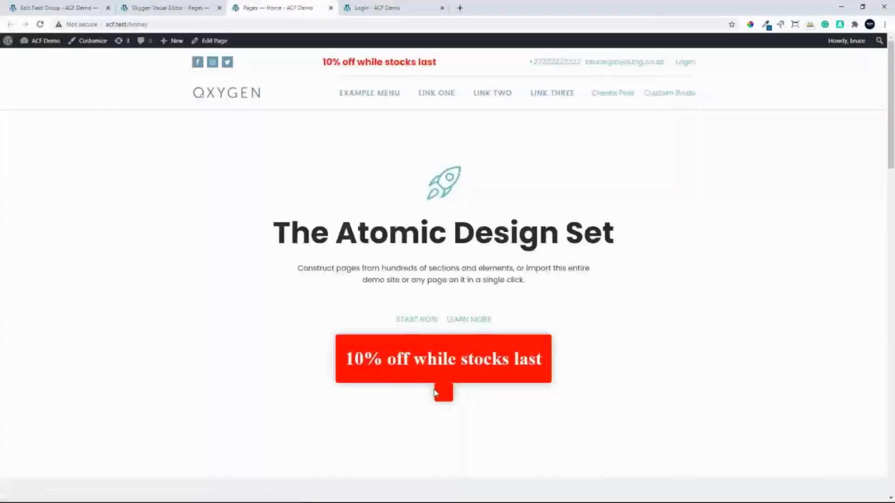
Add a second display condition to the empty promo Div requiring Date is before 06/06/2000
{"action": "left_click", "coordinate": [154, 10]}
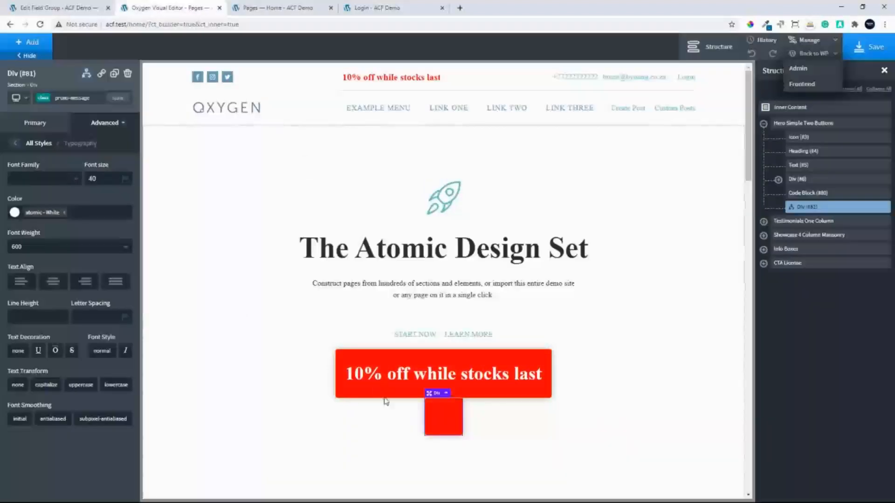
{"action": "left_click", "coordinate": [85, 74]}
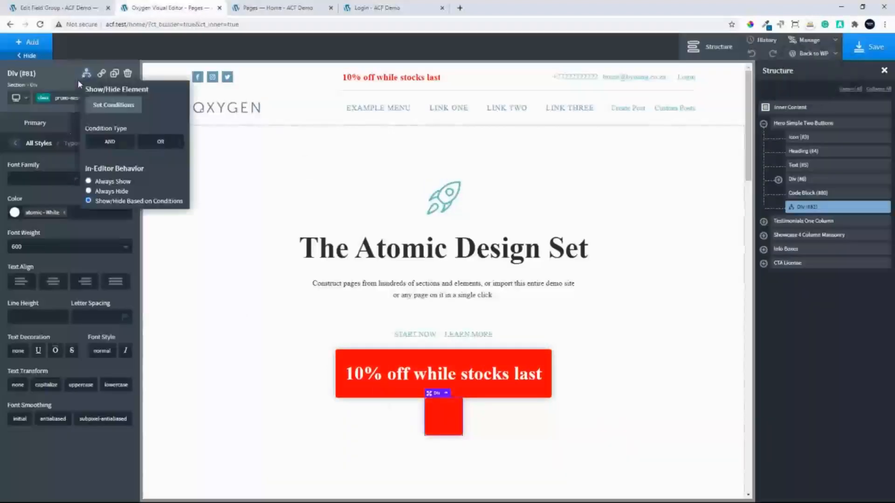
{"action": "left_click", "coordinate": [119, 108]}
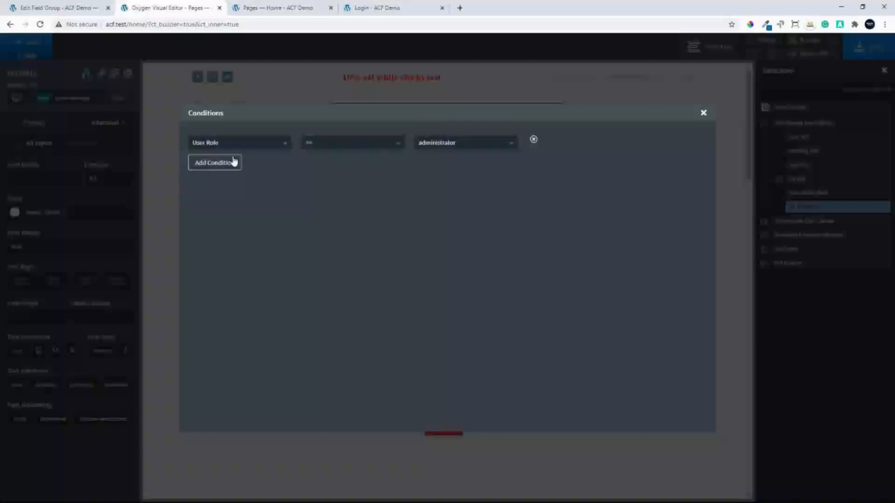
{"action": "left_click", "coordinate": [219, 164]}
{"action": "left_click", "coordinate": [267, 168]}
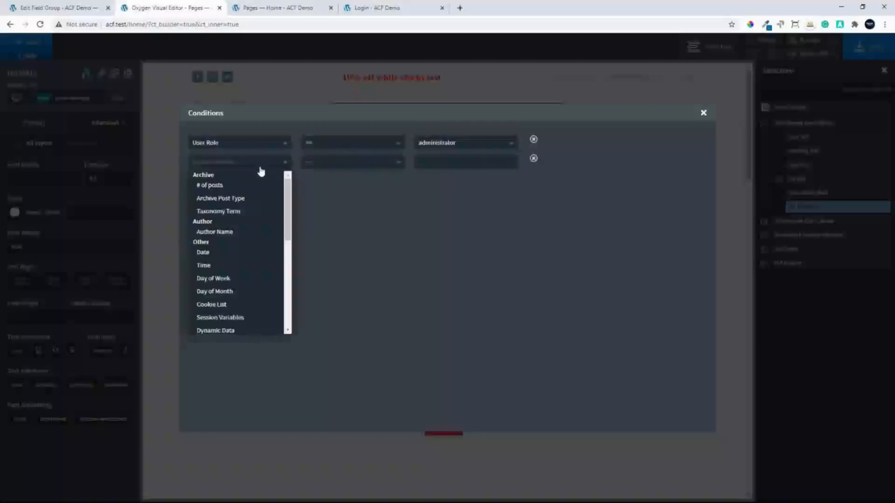
{"action": "left_click", "coordinate": [238, 256]}
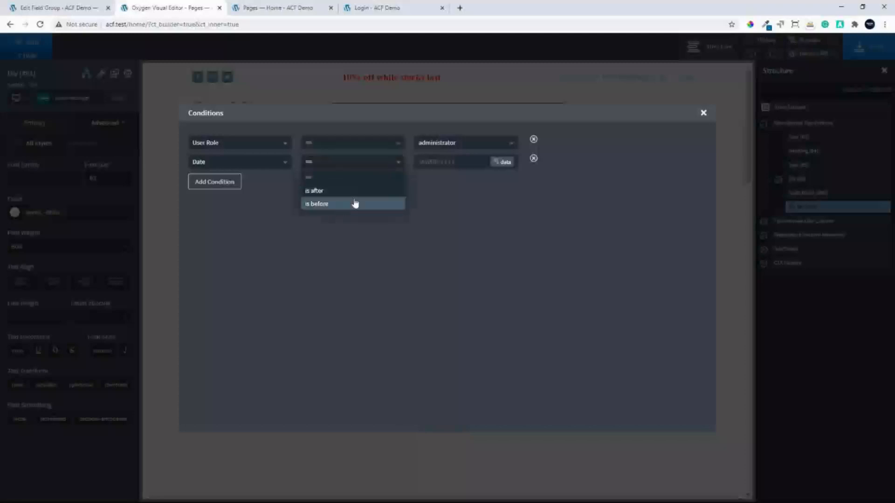
{"action": "left_click", "coordinate": [355, 204]}
{"action": "left_click", "coordinate": [423, 164]}
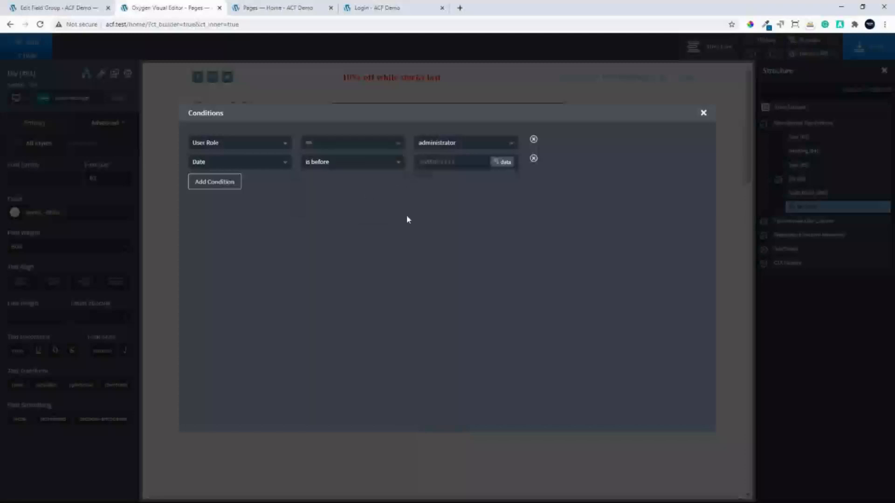
{"action": "type", "text": "06/06/2000"}
{"action": "left_click", "coordinate": [705, 114]}
Save the page and reload the home page's front end to check the promo box
{"action": "left_click", "coordinate": [870, 49]}
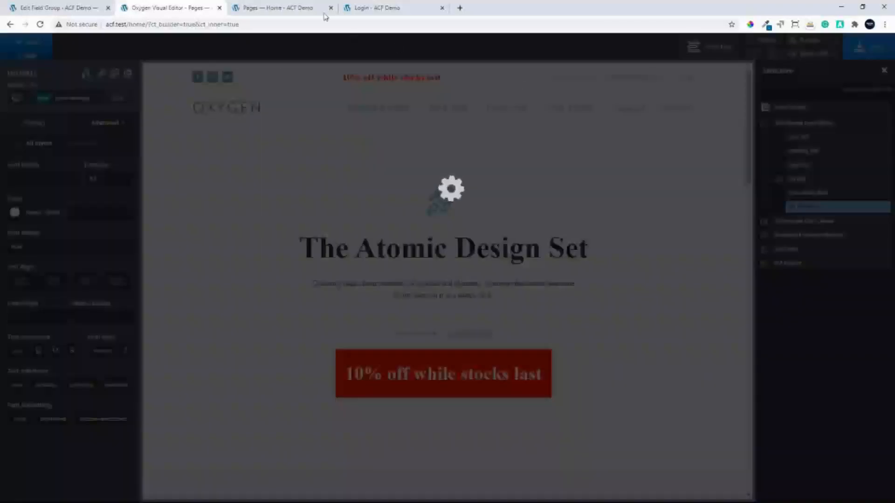
{"action": "left_click", "coordinate": [325, 14]}
{"action": "left_click", "coordinate": [40, 24]}
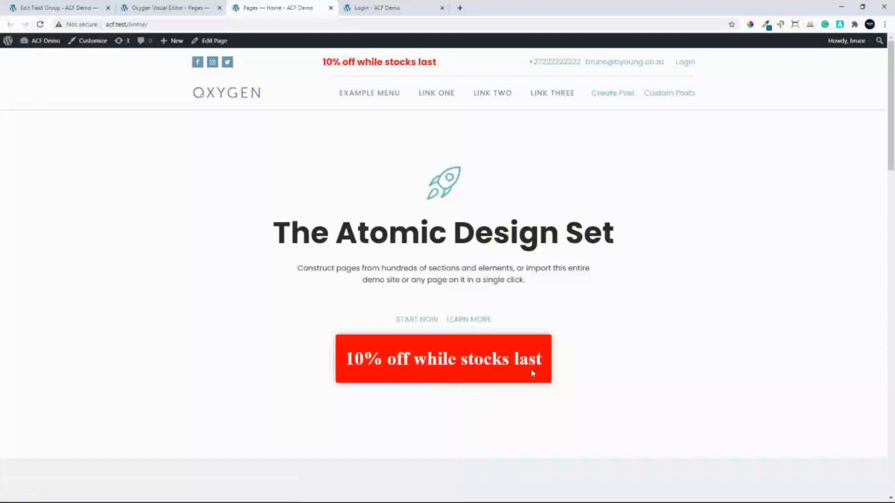
Clear the Option Promotional Message on the Site Options page in the WordPress admin and update the options
{"action": "left_click", "coordinate": [53, 8]}
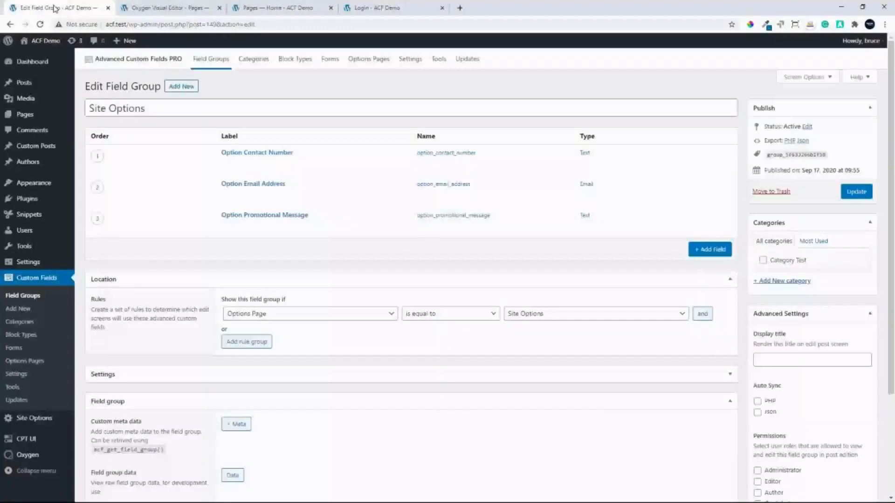
{"action": "left_click", "coordinate": [38, 419]}
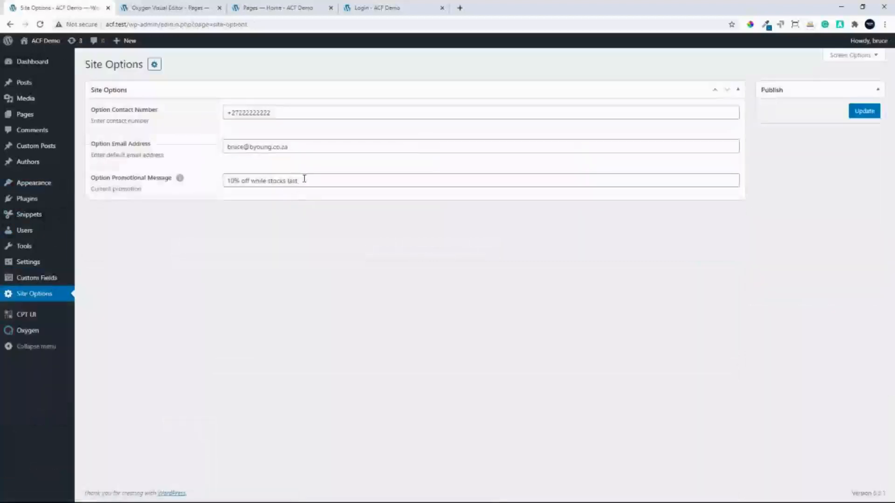
{"action": "left_click_drag", "start_coordinate": [305, 180], "coordinate": [199, 178]}
{"action": "key", "text": "BackSpace"}
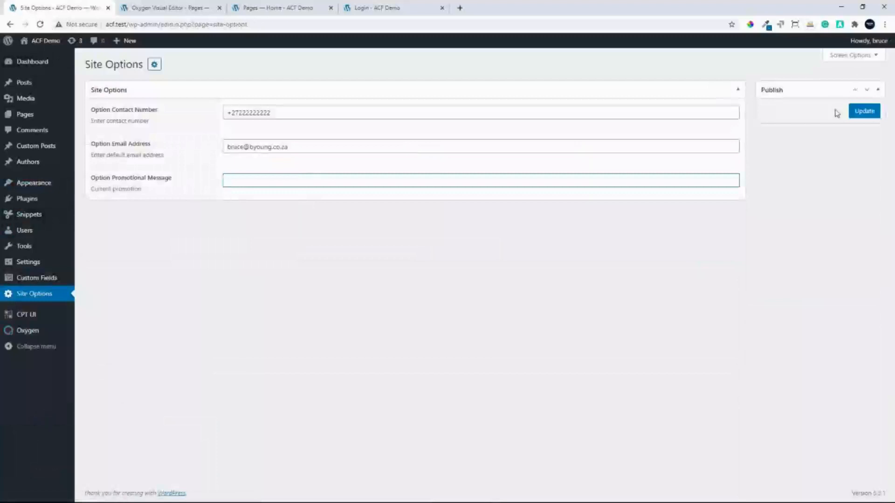
{"action": "left_click", "coordinate": [863, 111]}
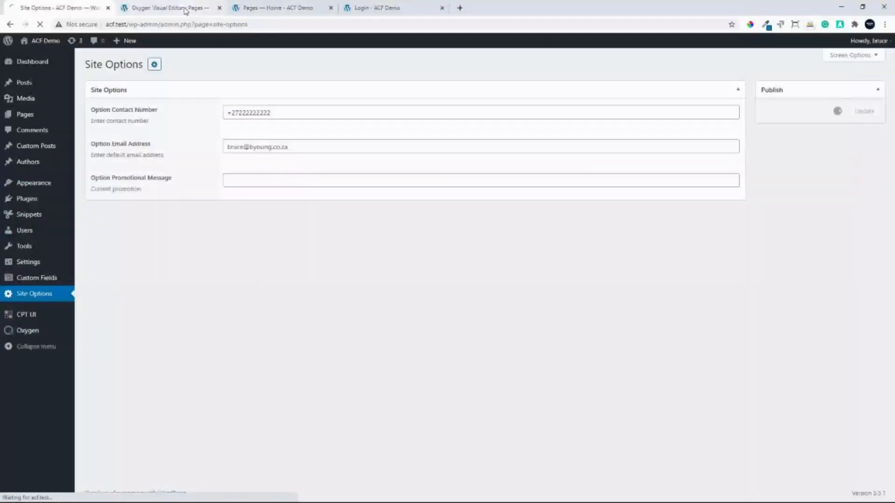
Reload the home page's front end to check how the promo areas display with the promotional message empty
{"action": "left_click", "coordinate": [264, 6]}
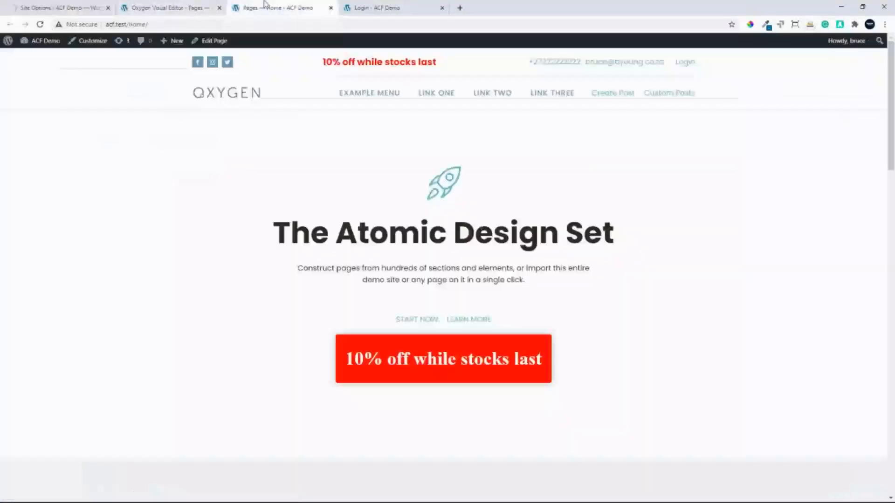
{"action": "left_click", "coordinate": [39, 25]}
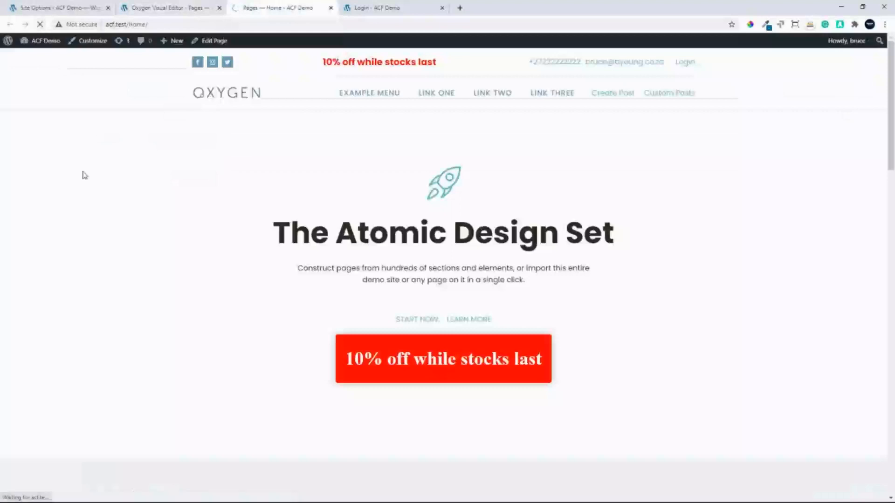
Update the site options with the Option Promotional Message "10% off while stocks last" and reload the home page's front end
{"action": "left_click", "coordinate": [49, 9]}
{"action": "left_click", "coordinate": [225, 205]}
{"action": "left_click", "coordinate": [236, 229]}
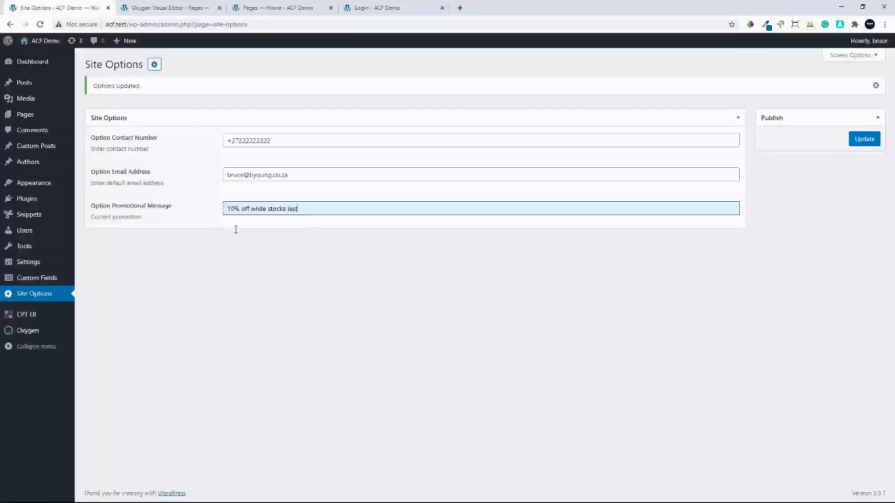
{"action": "left_click", "coordinate": [863, 140]}
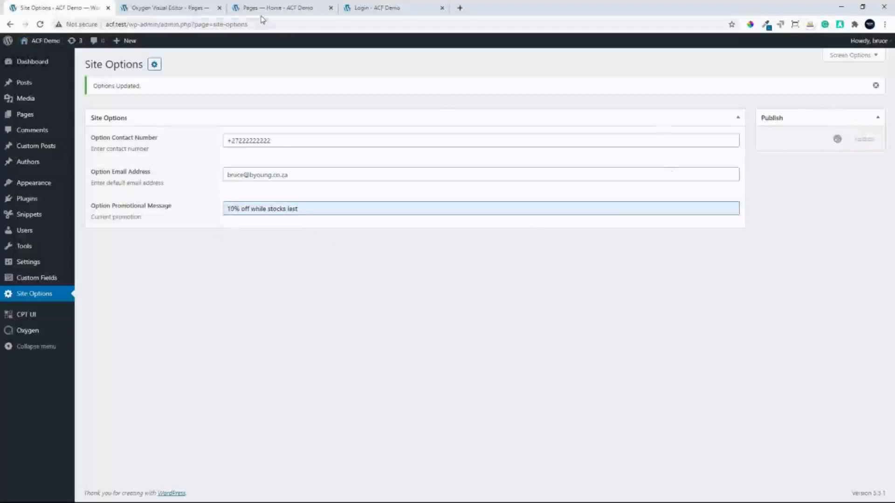
{"action": "left_click", "coordinate": [263, 8]}
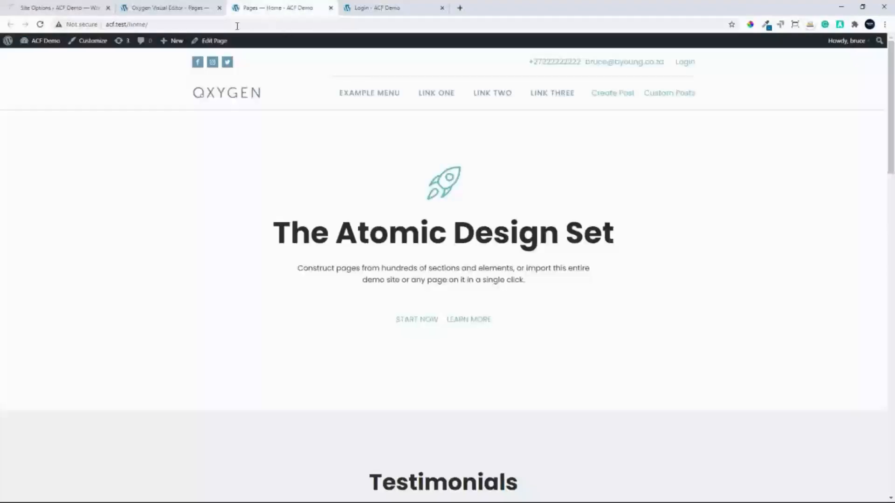
{"action": "left_click", "coordinate": [40, 25]}
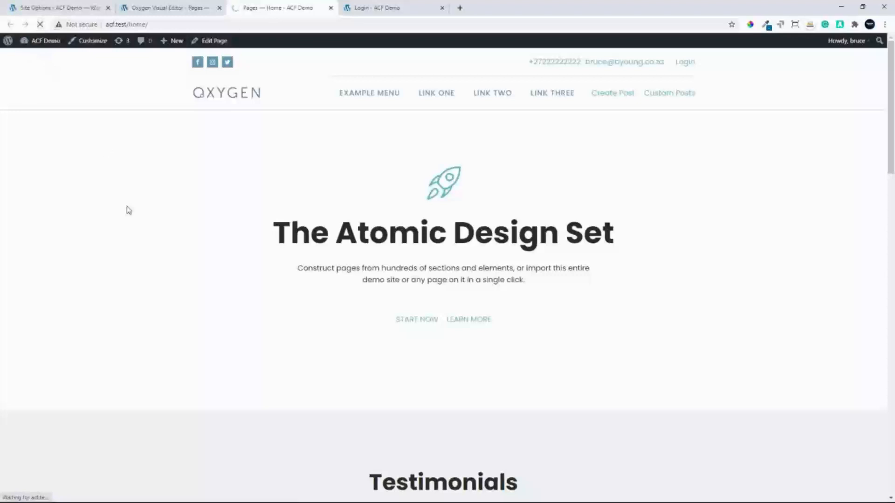